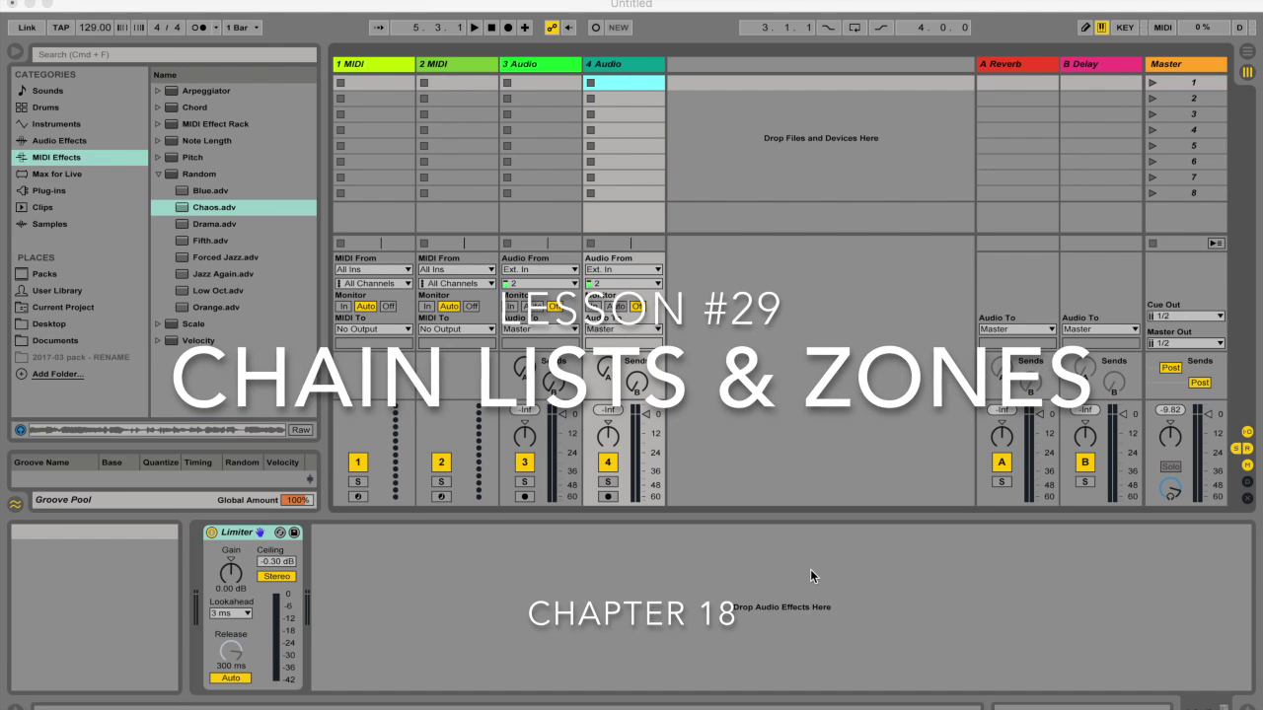
Audition samples from the library and load 20_m_142_spo_03.aif into the first clip slot of the 3 Audio track
left_click(549, 65)
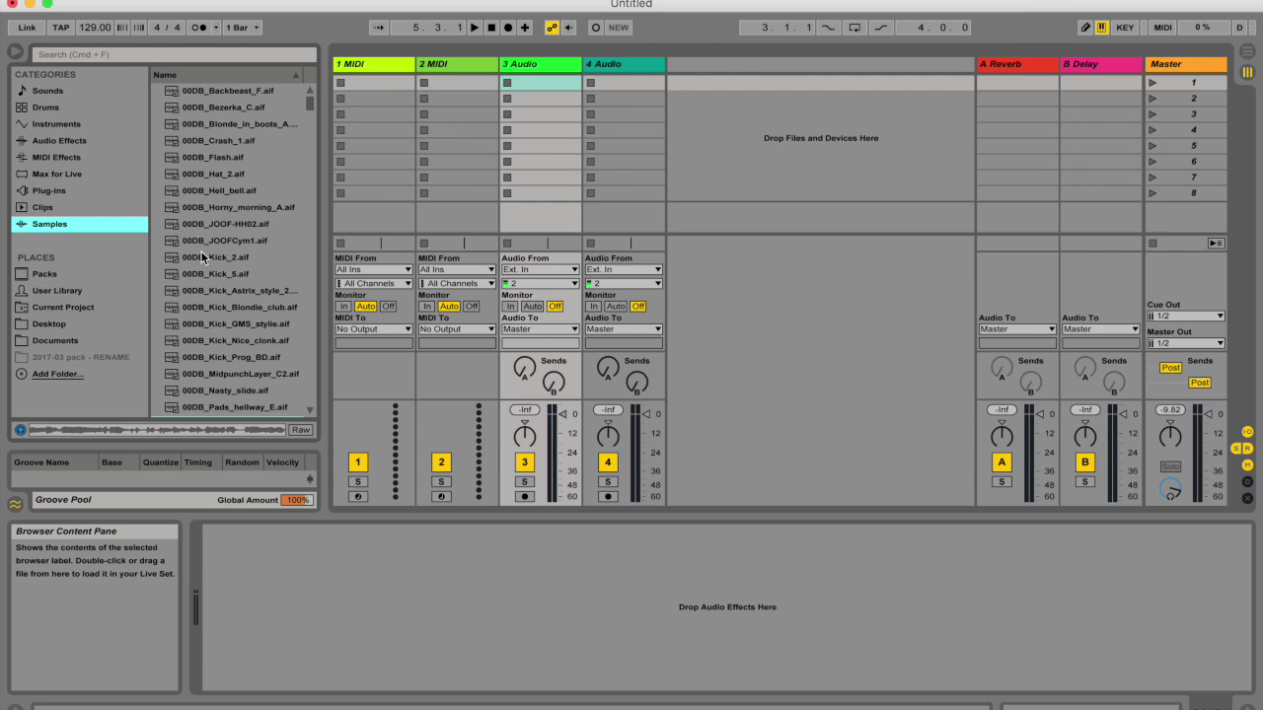
left_click(206, 308)
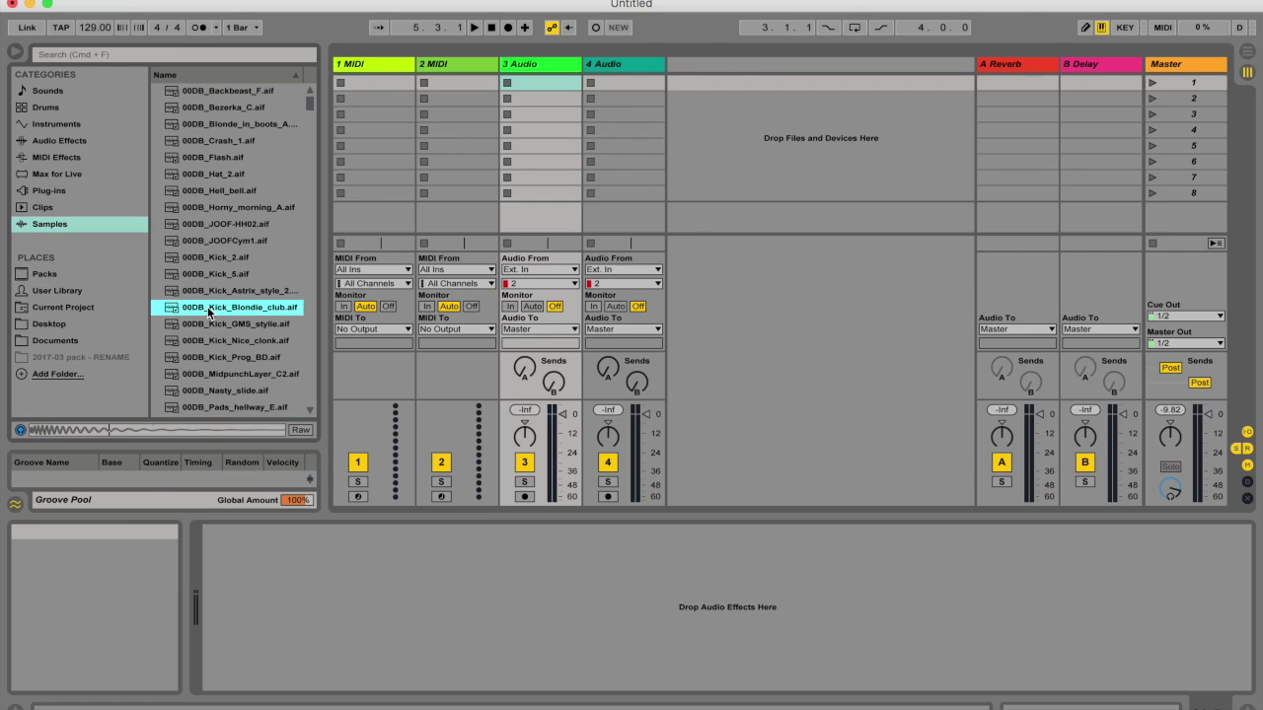
scroll(201, 342, "down", 10)
left_click(196, 326)
left_click(201, 342)
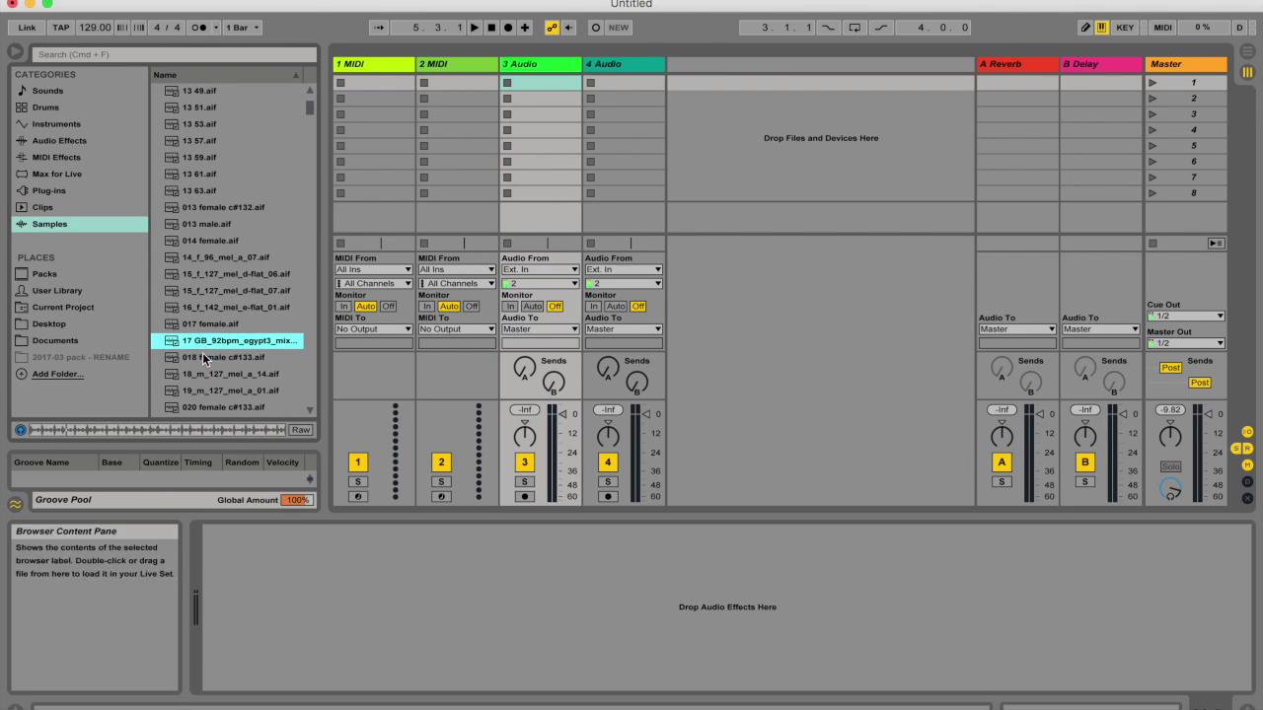
left_click(205, 357)
left_click(215, 374)
scroll(239, 365, "down", 3)
left_click(230, 341)
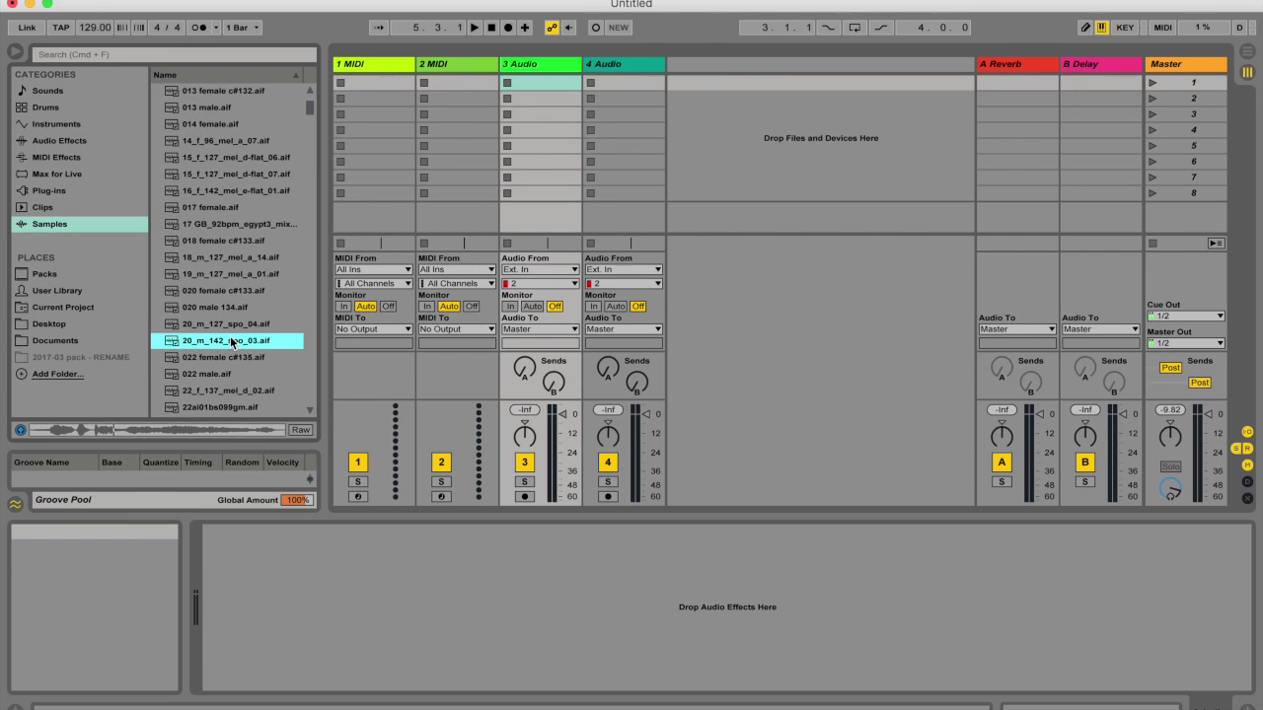
left_click_drag(210, 346, 534, 83)
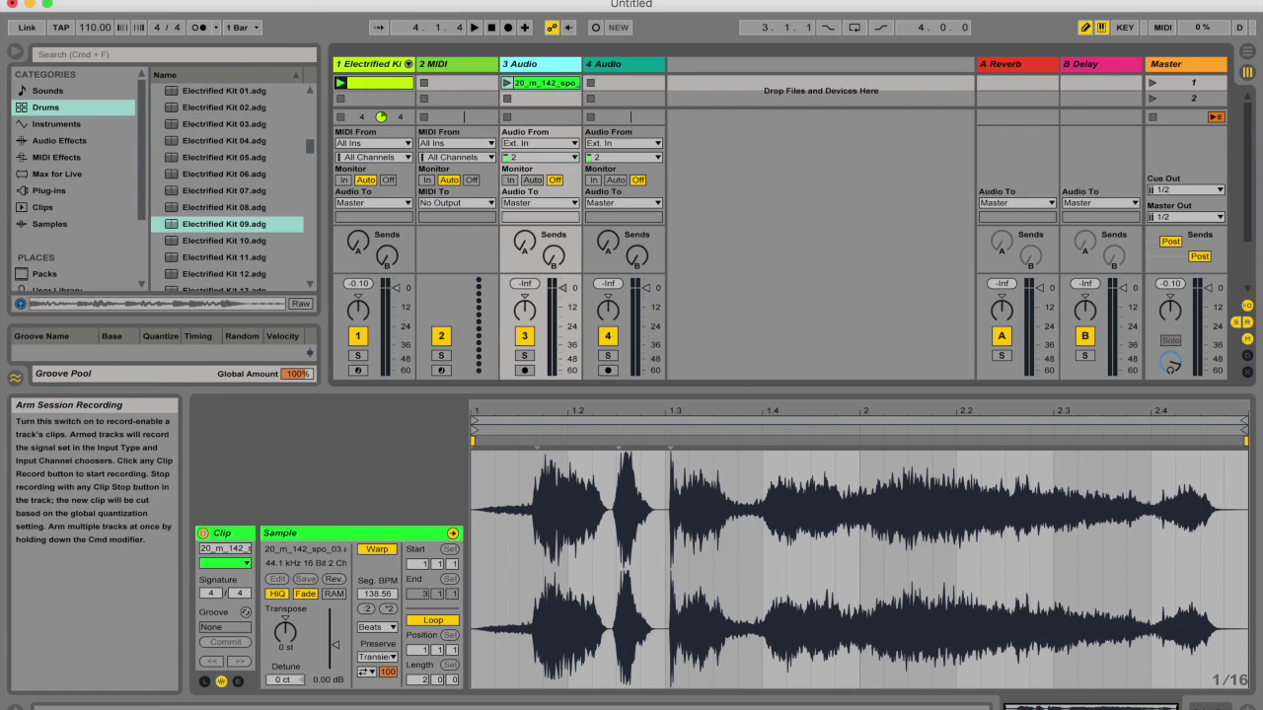
Find the audio effects matching "auto" and add an Audio Effect Rack containing Auto Pan to the 3 Audio track
left_click(59, 140)
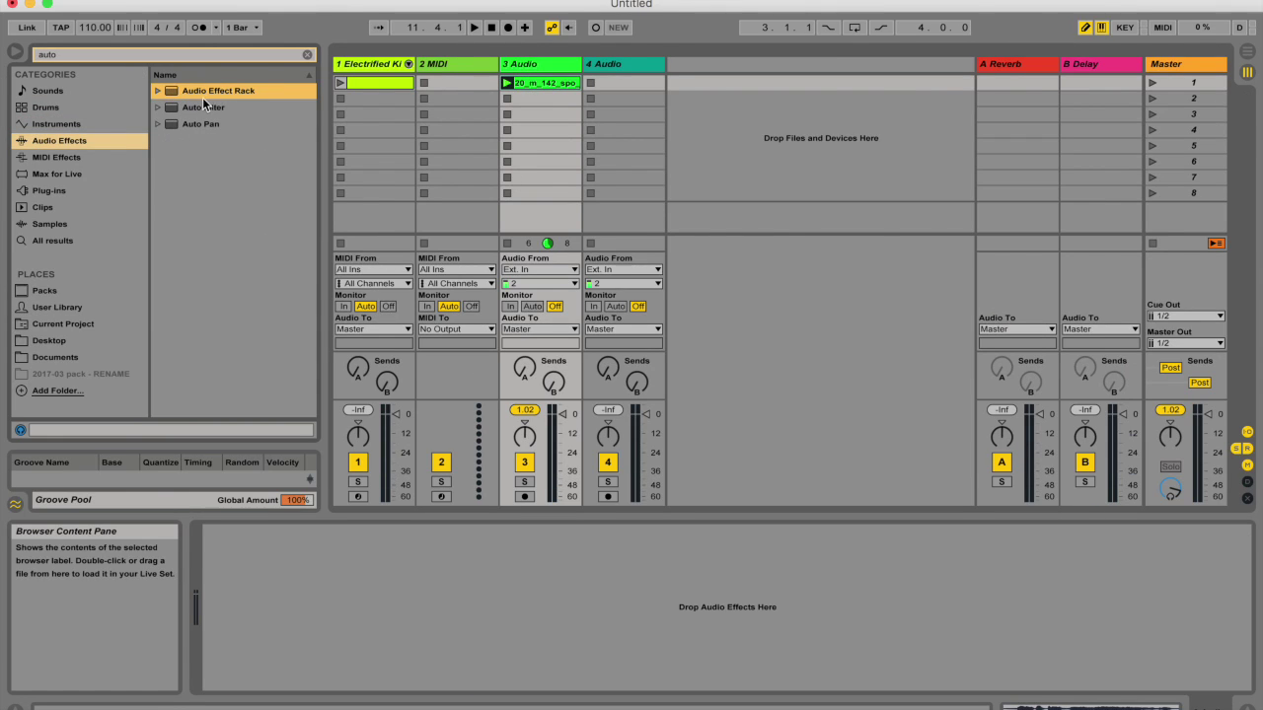
left_click_drag(224, 90, 257, 663)
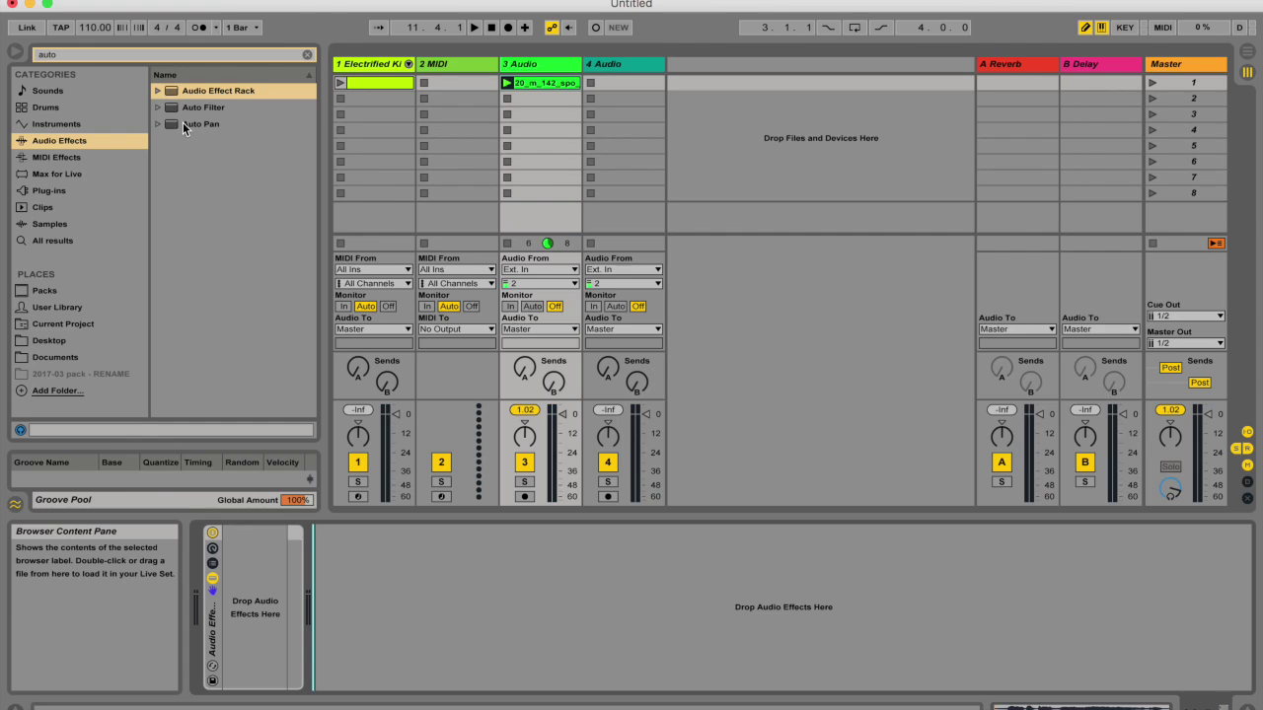
left_click_drag(182, 123, 313, 553)
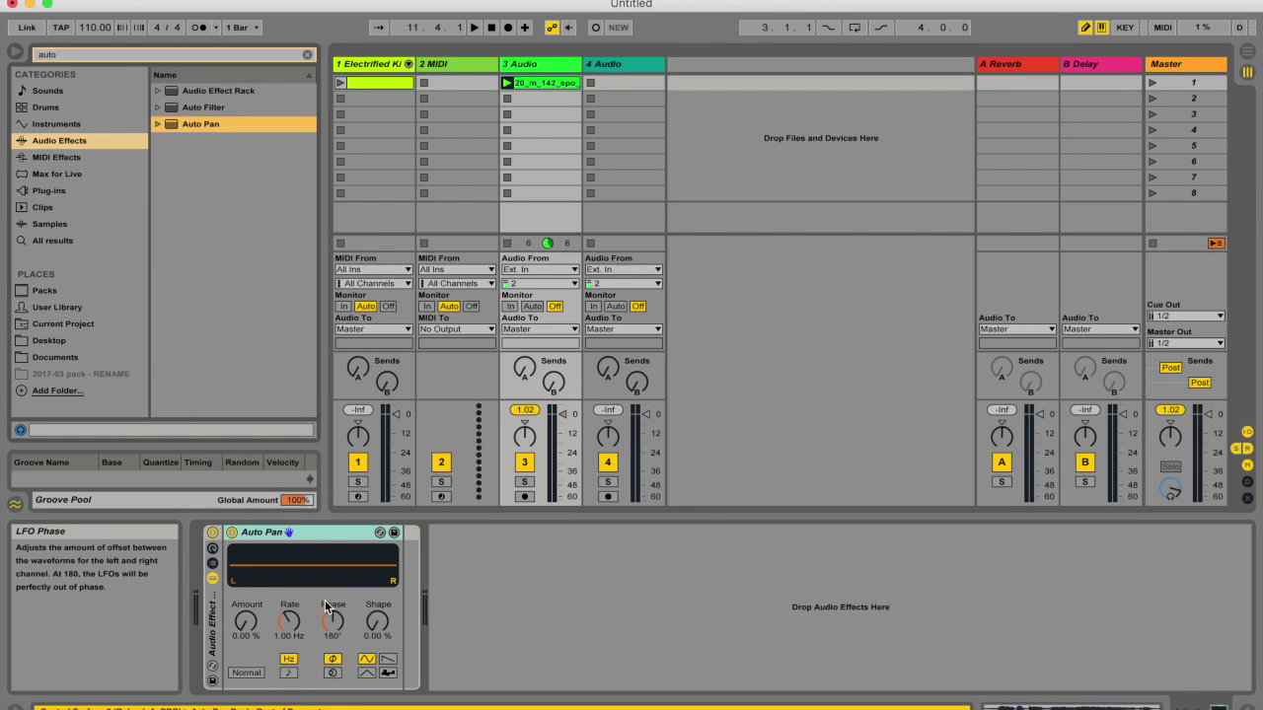
Examine the rack's macro controls, chain list and devices by showing and hiding each view
left_click(212, 555)
left_click(213, 556)
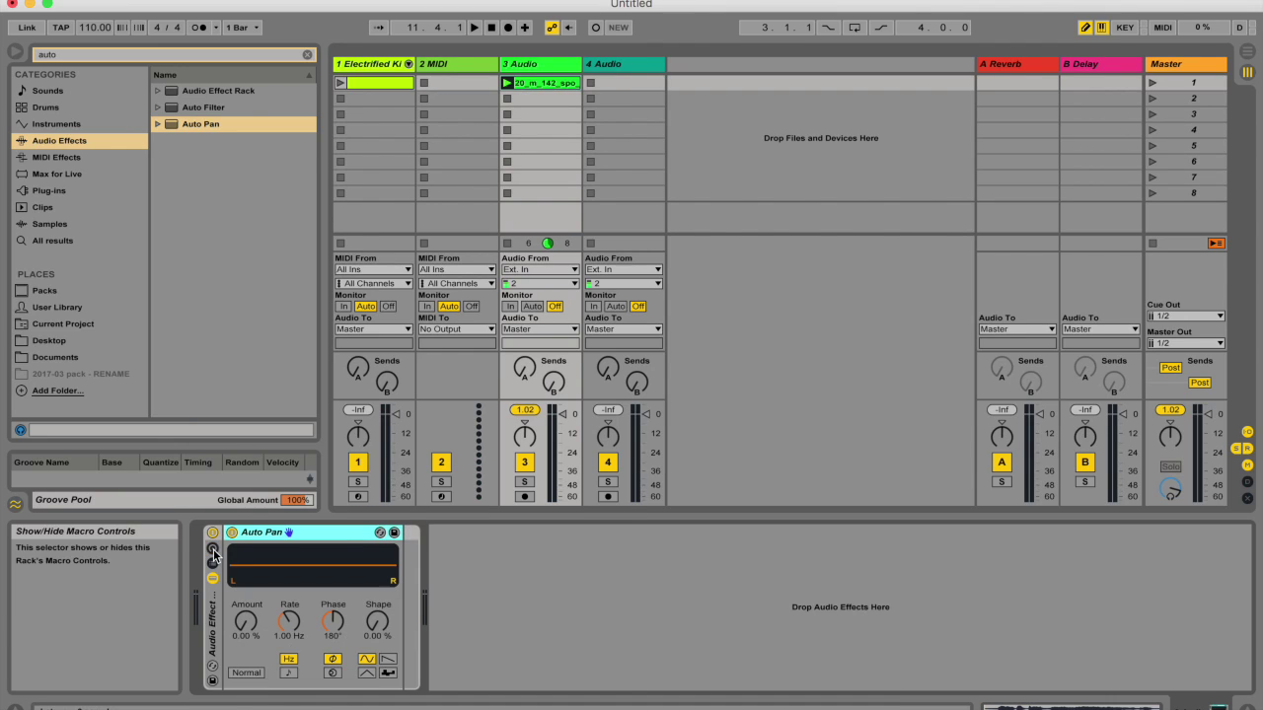
left_click(213, 556)
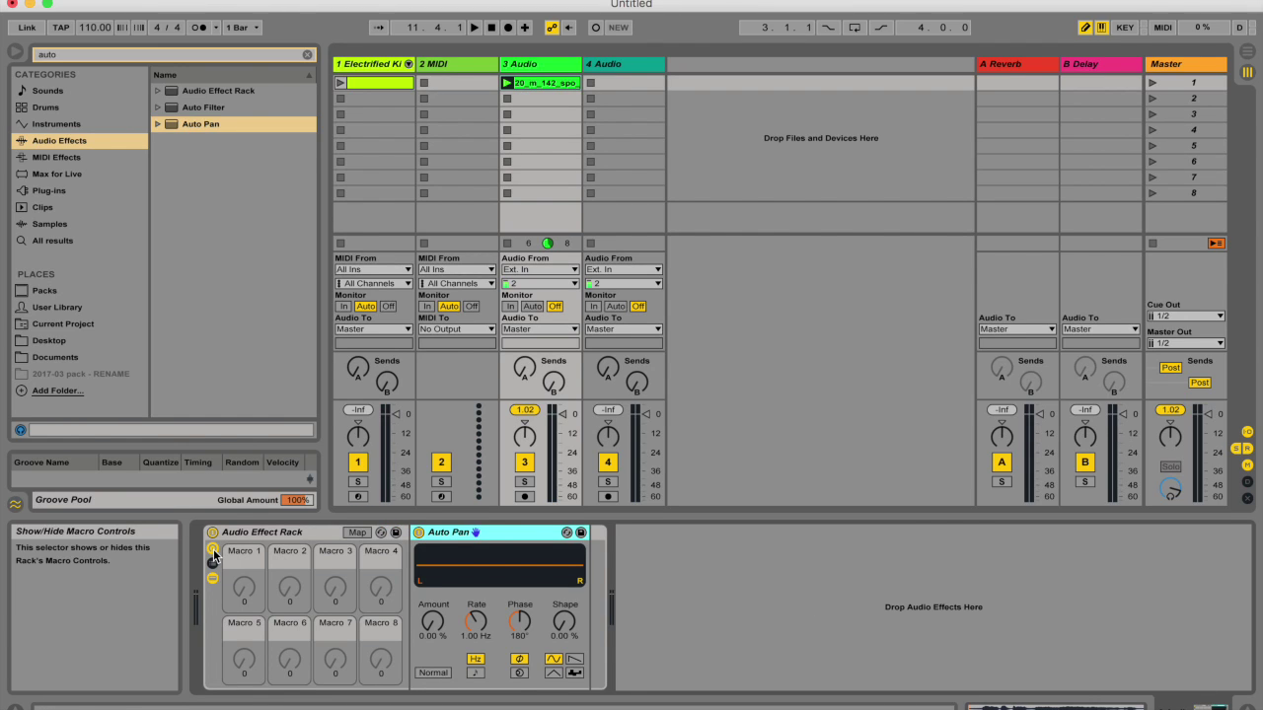
left_click(213, 556)
left_click(215, 564)
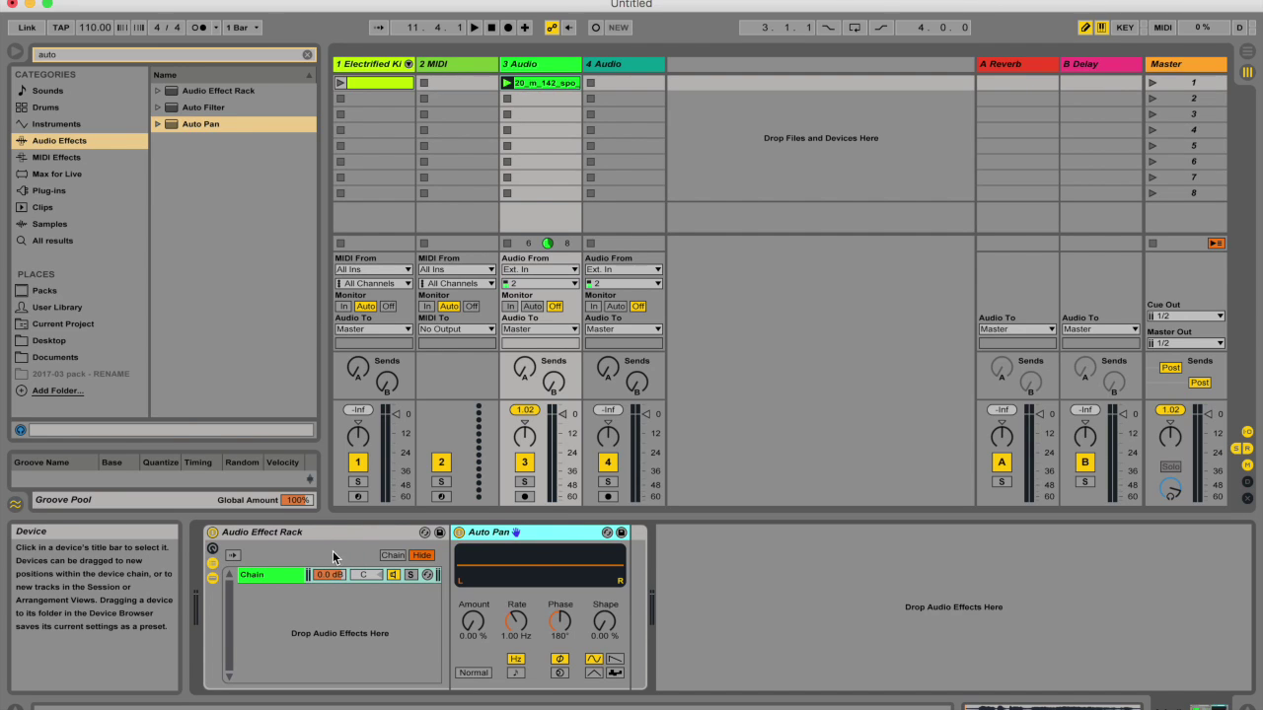
left_click(212, 563)
left_click(213, 580)
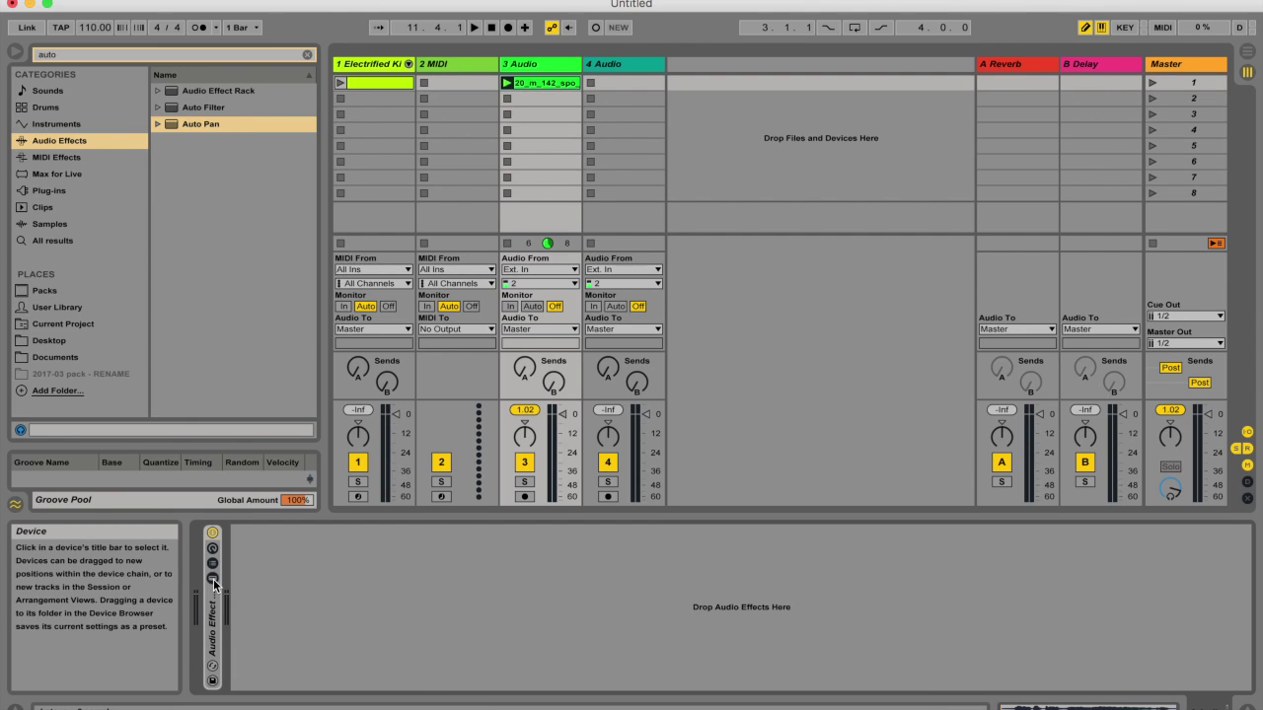
left_click(213, 580)
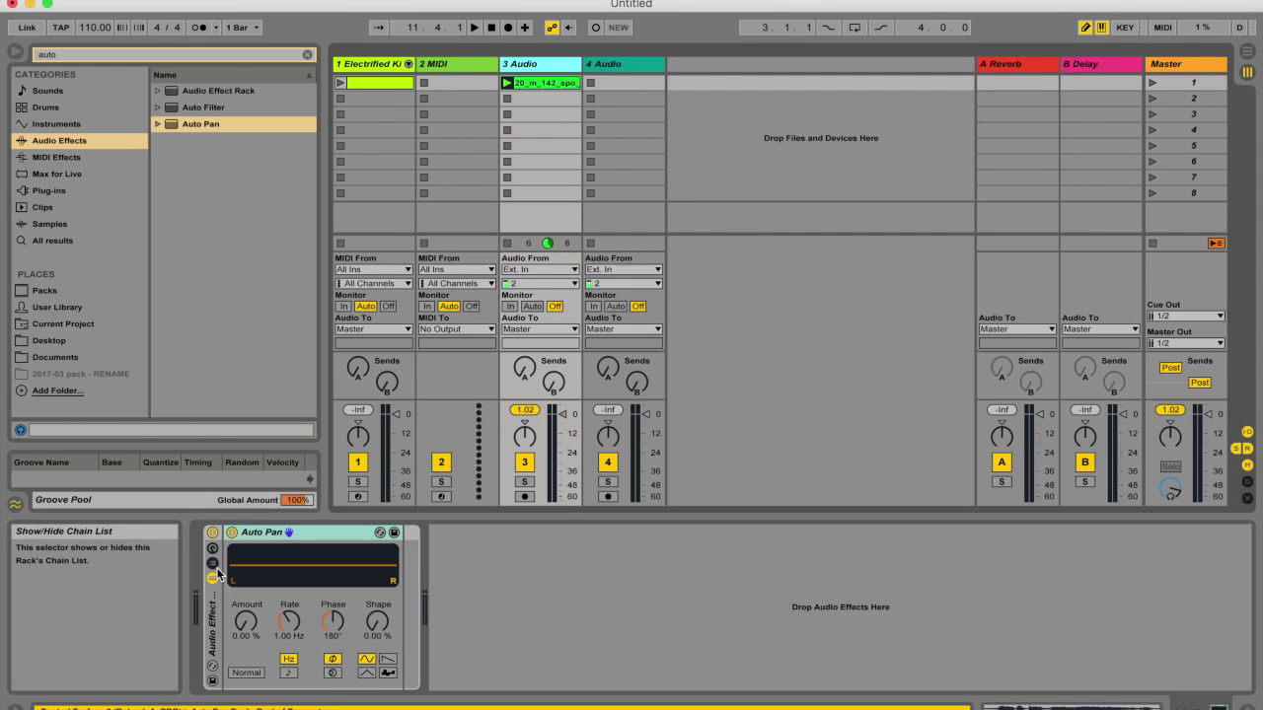
Show the rack's chain list, start playback and lower the chain's volume to -5.0 dB
left_click(212, 563)
key("space")
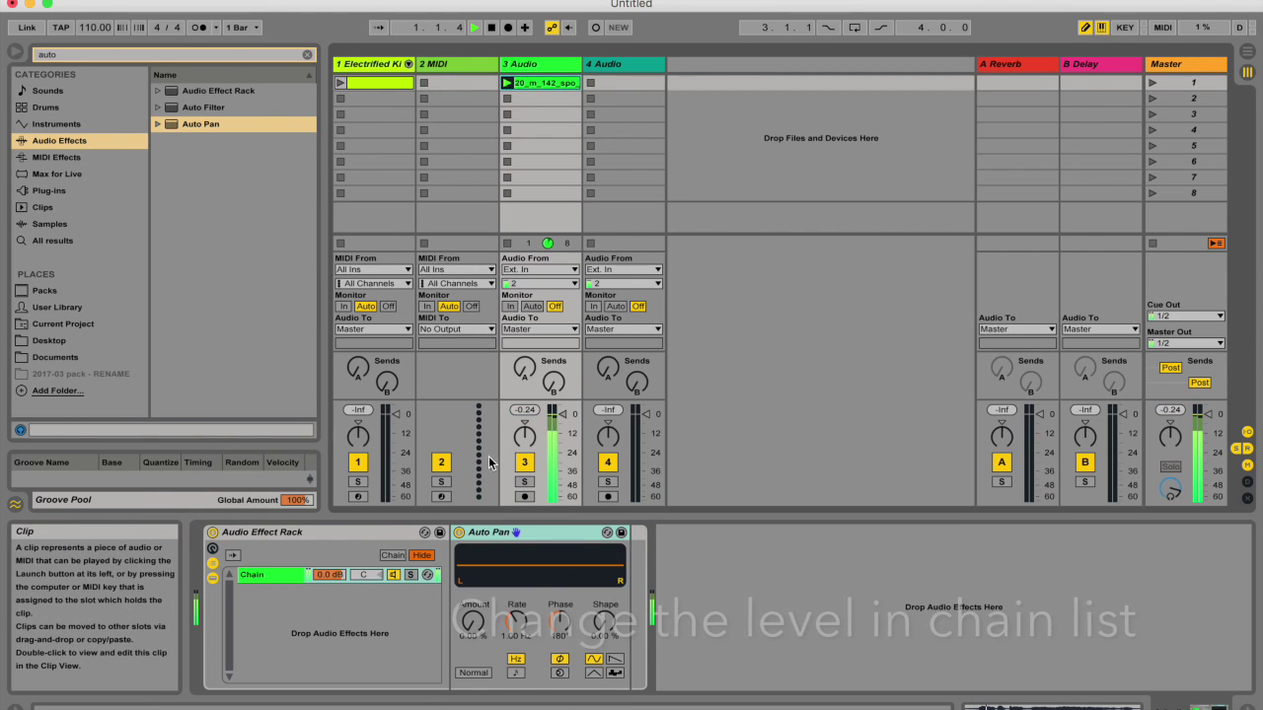
mouse_move(330, 574)
left_mouse_down()
mouse_move(330, 643)
mouse_move(330, 582)
mouse_move(329, 599)
left_mouse_up()
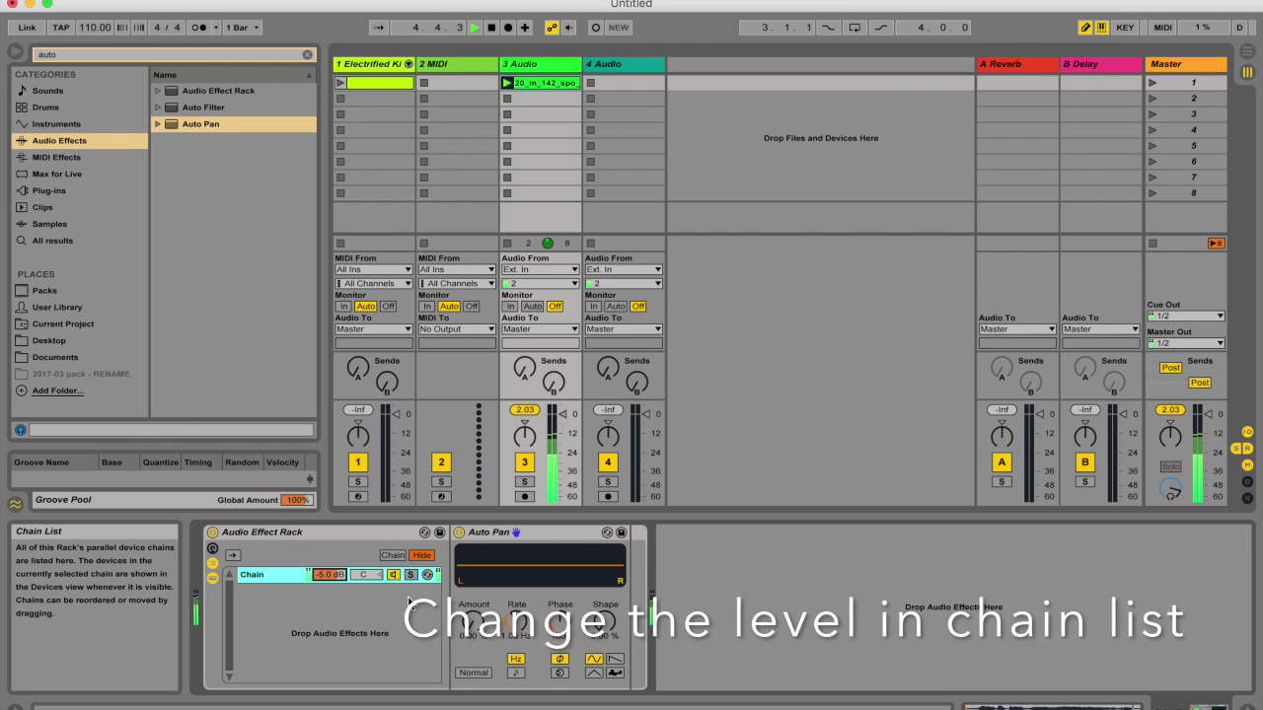
Try the chain's solo switch on and off, and briefly view the chain select zones
left_click(412, 574)
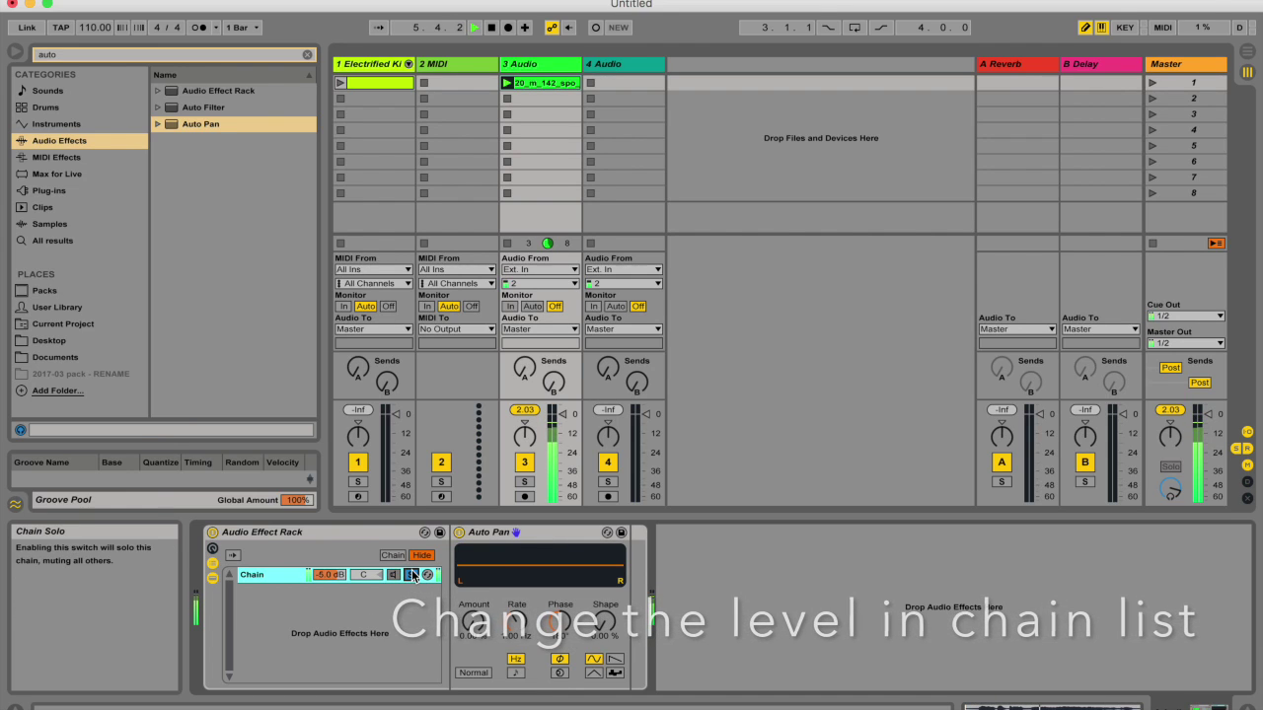
left_click(412, 574)
left_click(393, 554)
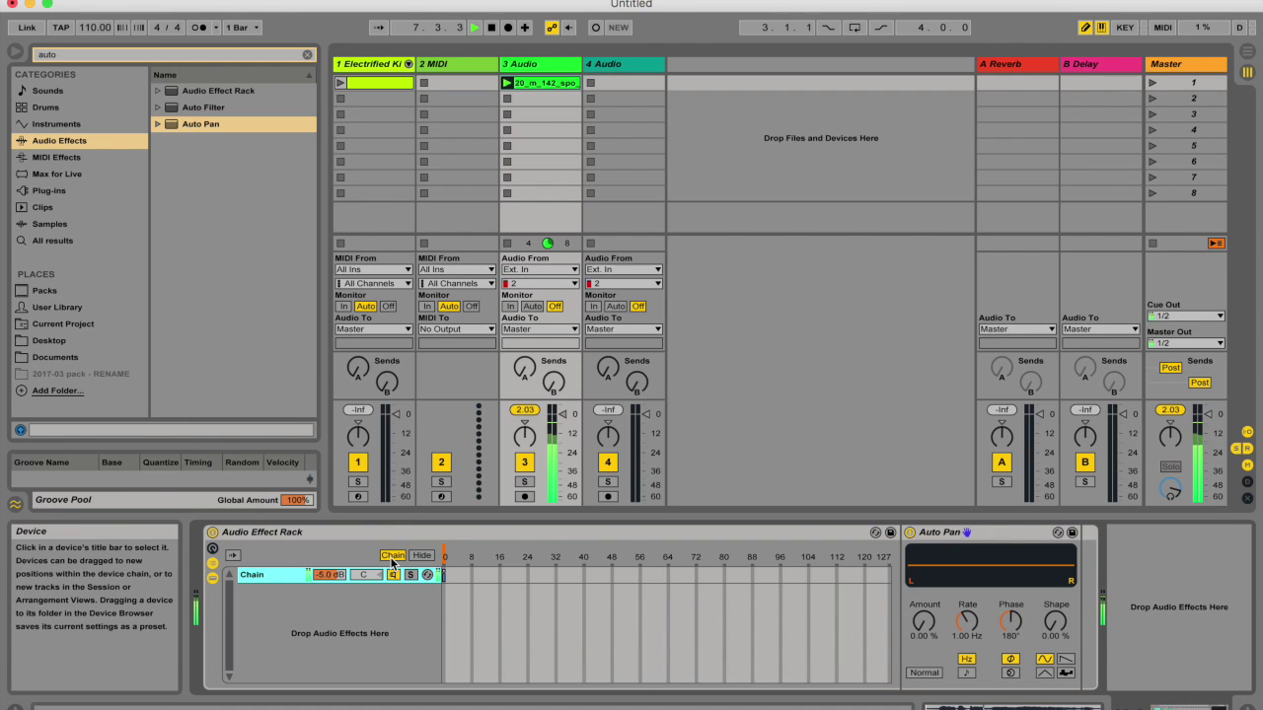
left_click(421, 555)
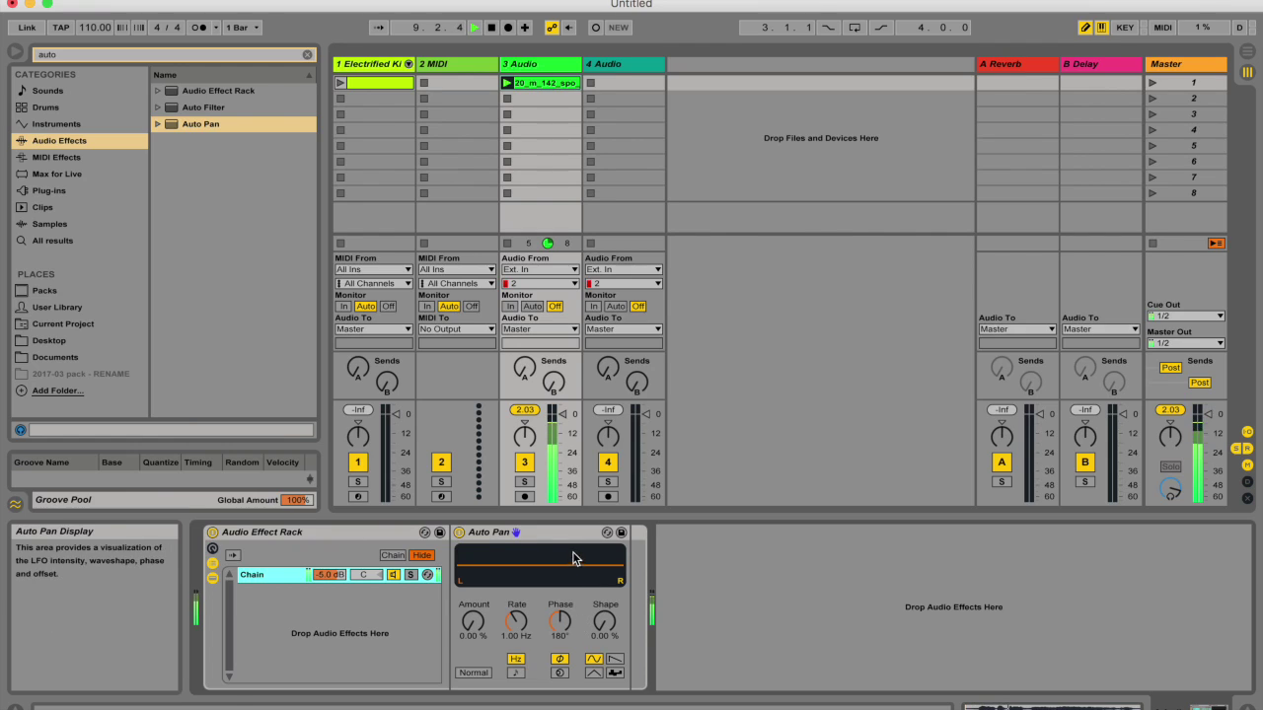
Raise the Amount of the Auto Pan in the chain to about 87.3%
left_click(555, 534)
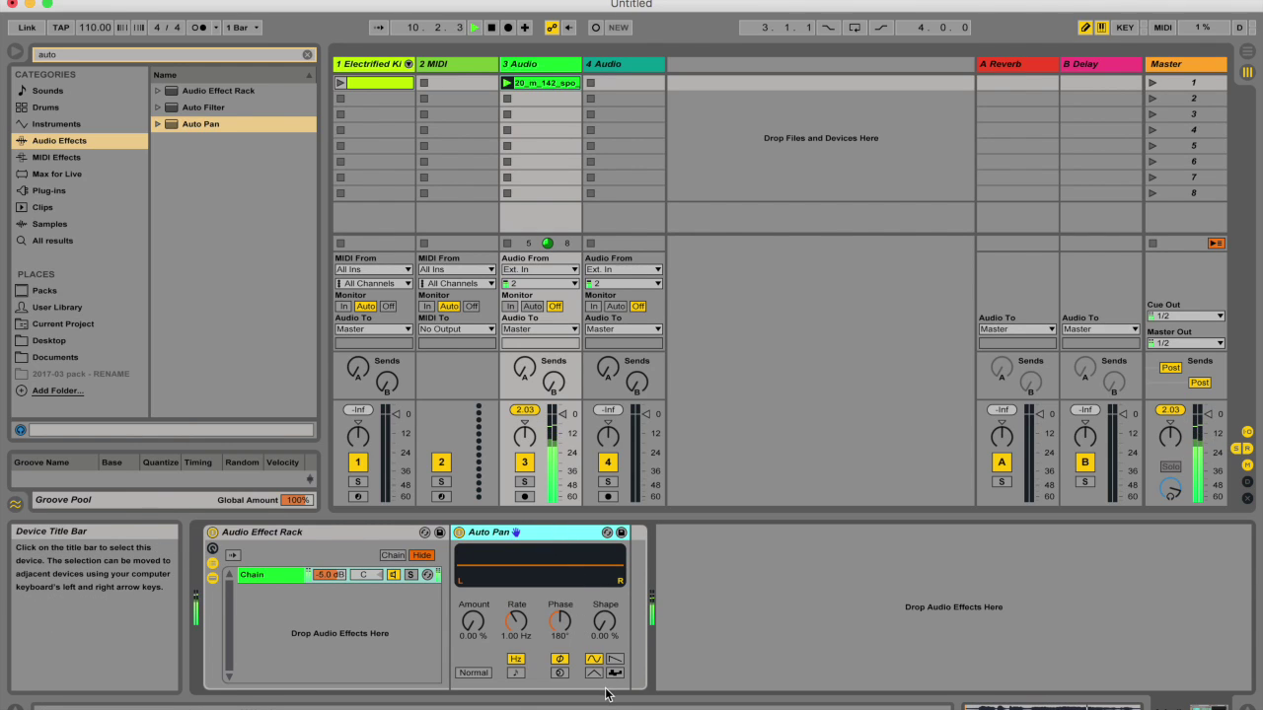
left_click_drag(472, 621, 472, 534)
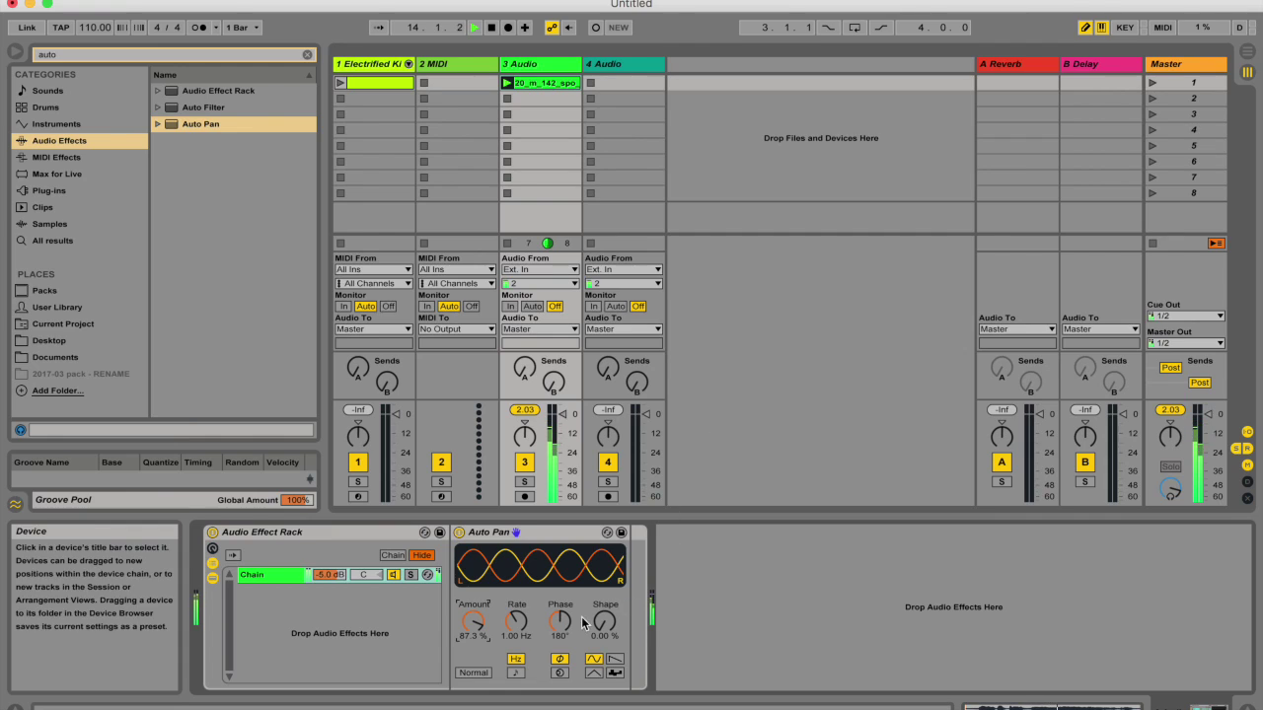
left_click_drag(604, 620, 604, 610)
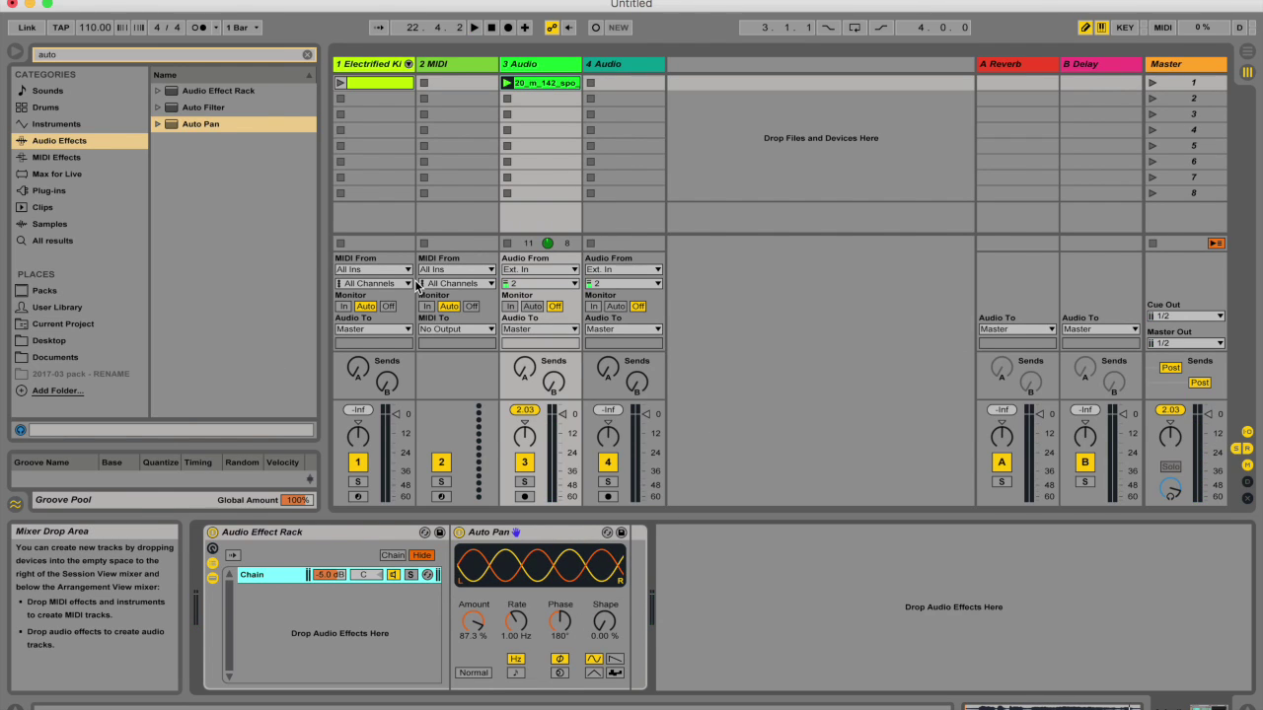
Search the audio effects for "rever" and add the Cathedral reverb preset to the rack as a second chain
left_click(239, 55)
key("BackSpace")
key("BackSpace")
key("BackSpace")
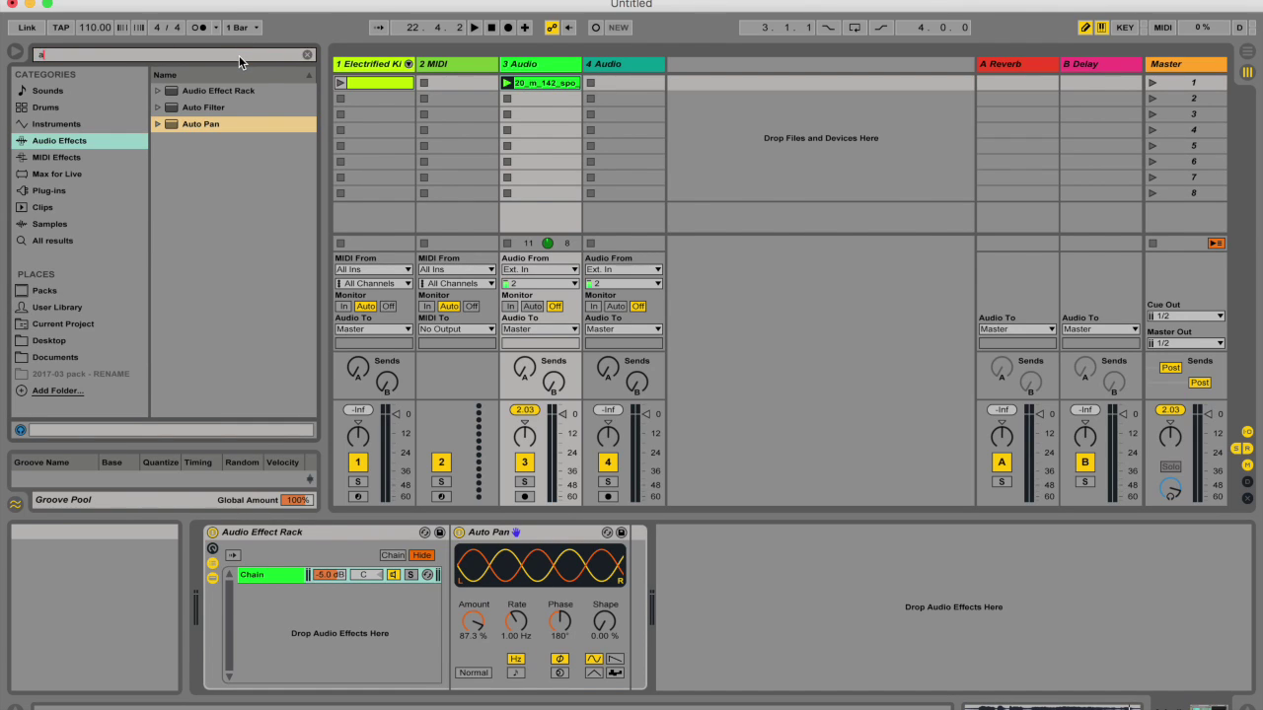
type("rever")
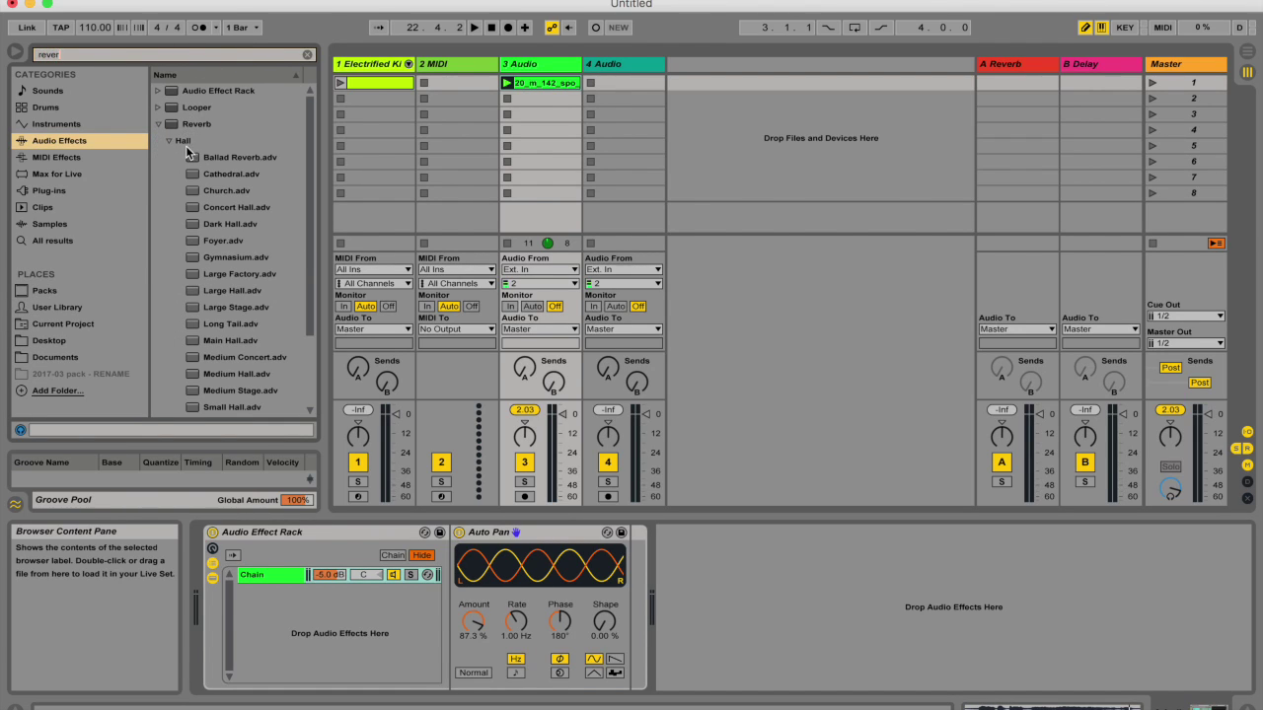
left_click_drag(209, 172, 276, 611)
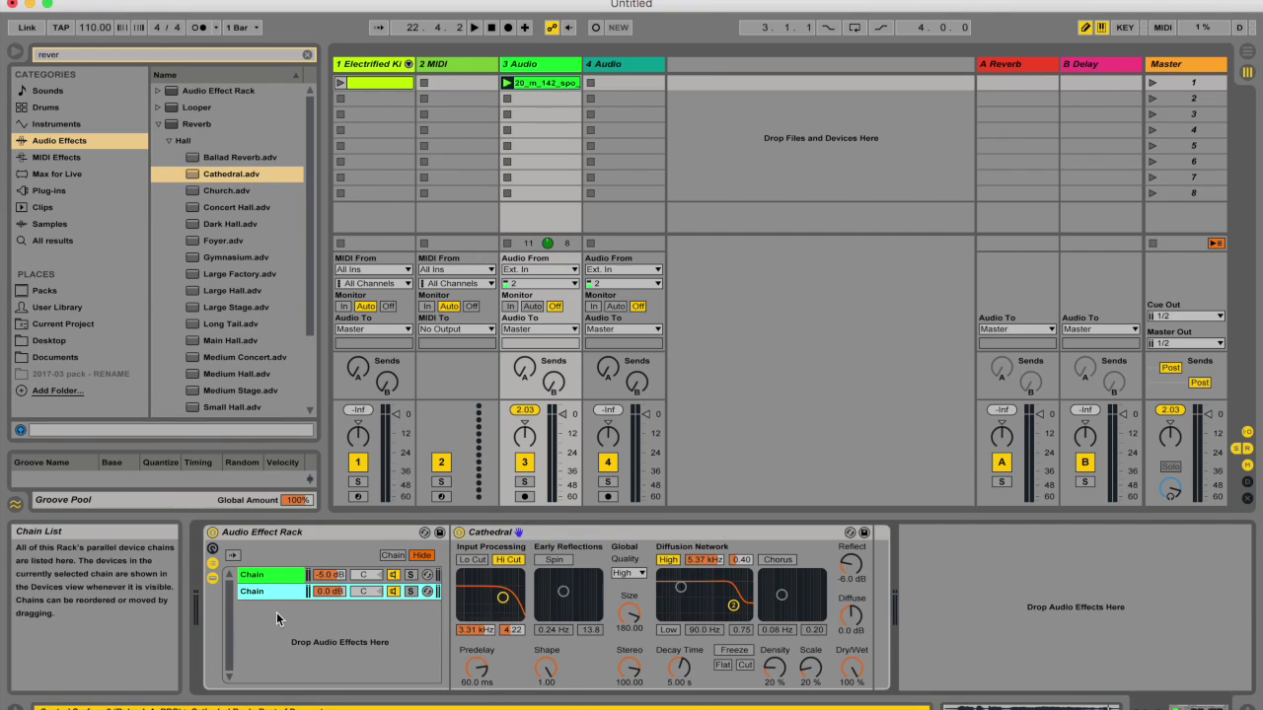
Compare the devices of the two chains by switching between the Auto Pan chain and the Cathedral chain
left_click(282, 576)
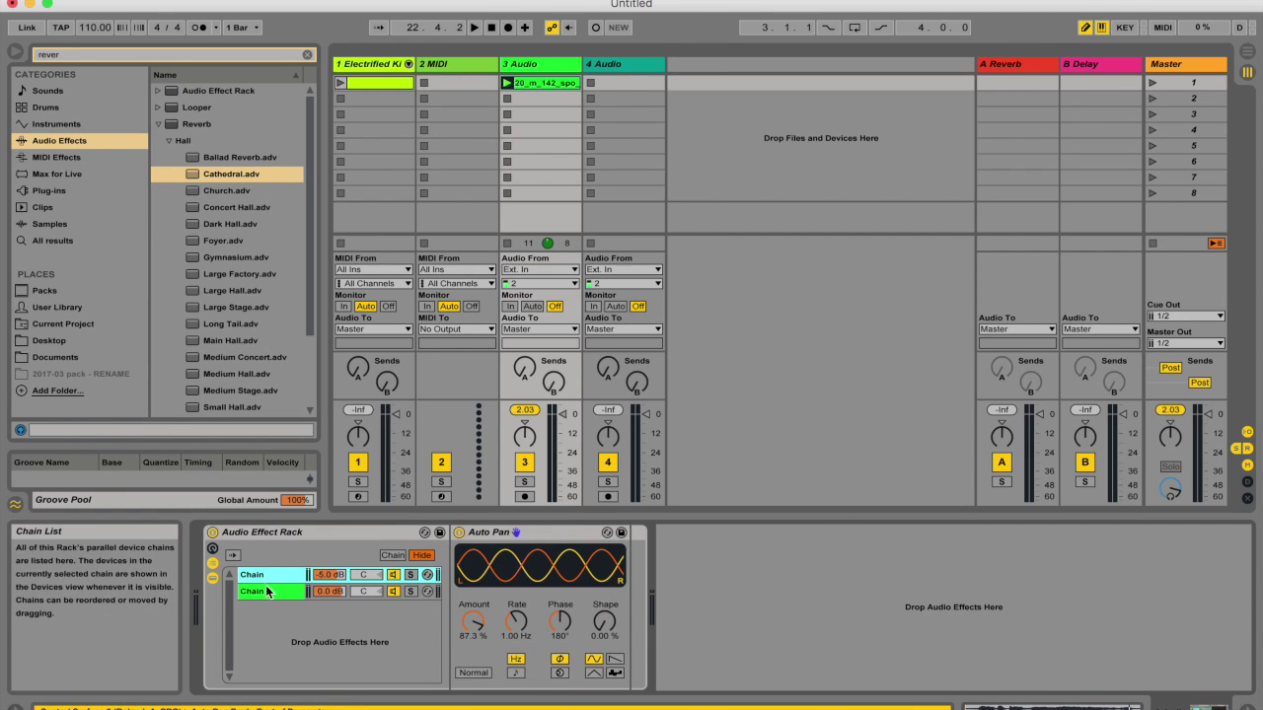
left_click(252, 591)
left_click(275, 582)
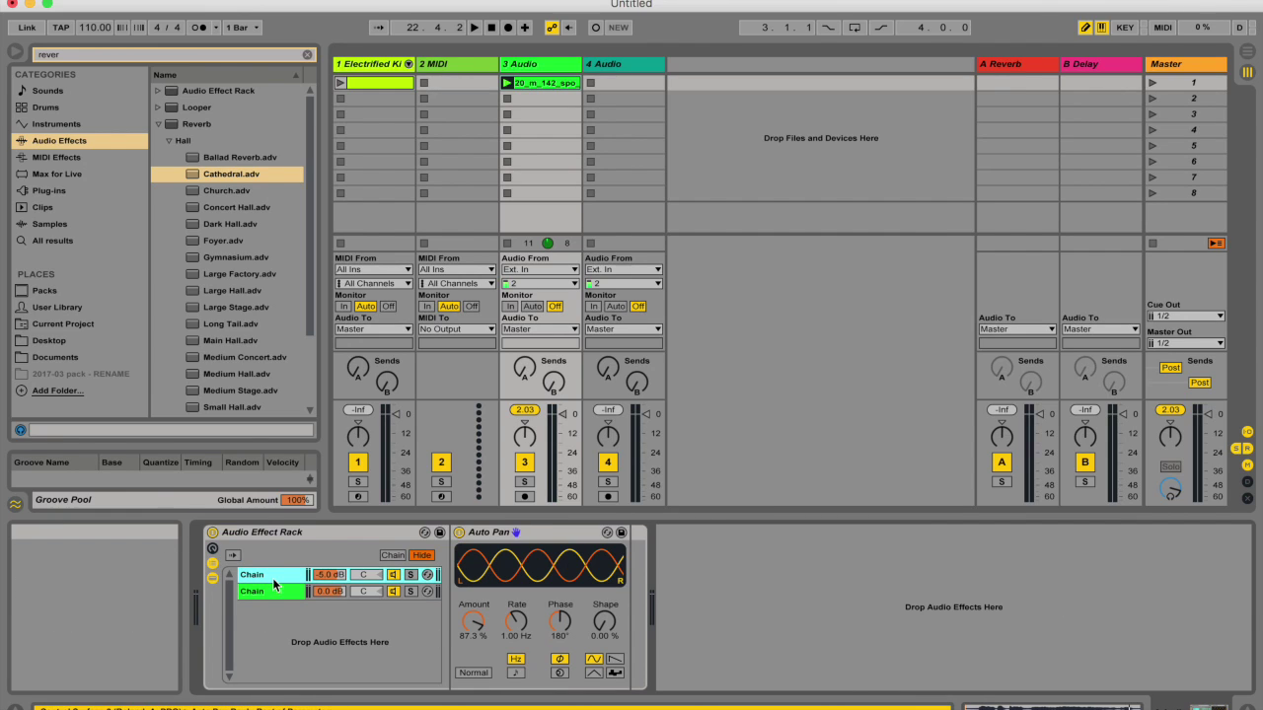
left_click(272, 588)
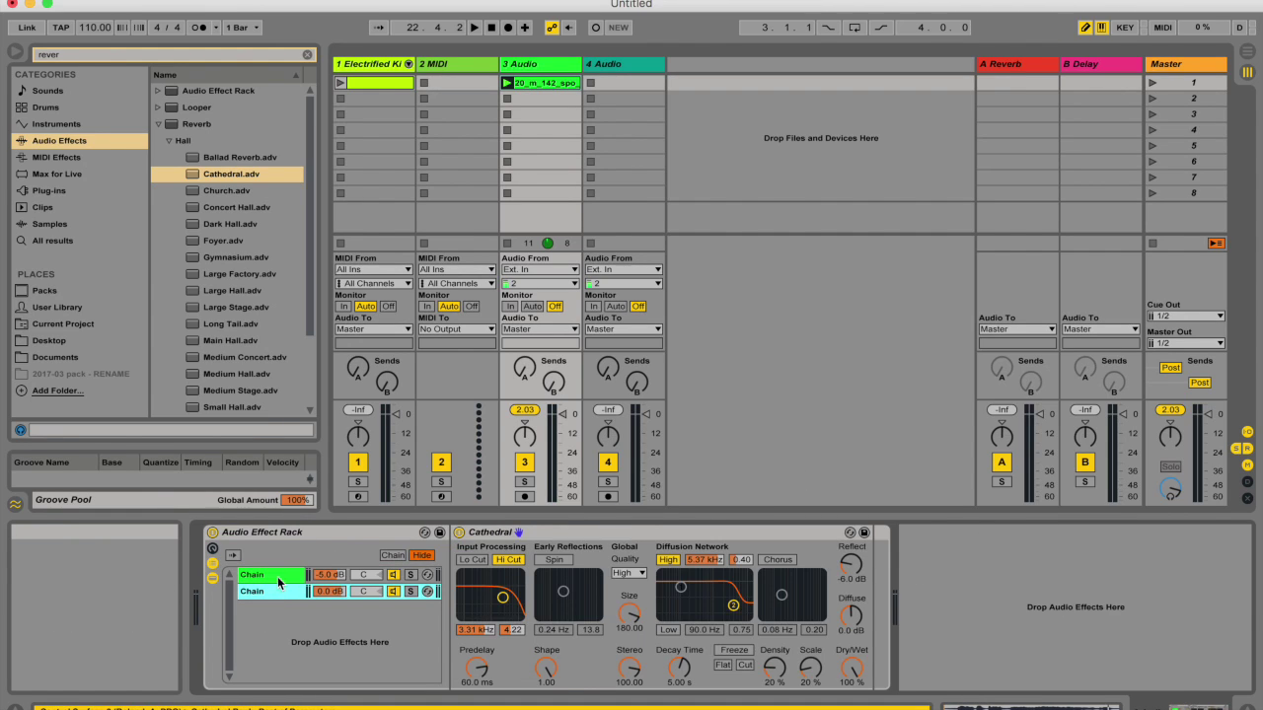
left_click(277, 576)
Play the clip on 3 Audio and set the Cathedral chain's volume to -6.0 dB
left_click(508, 81)
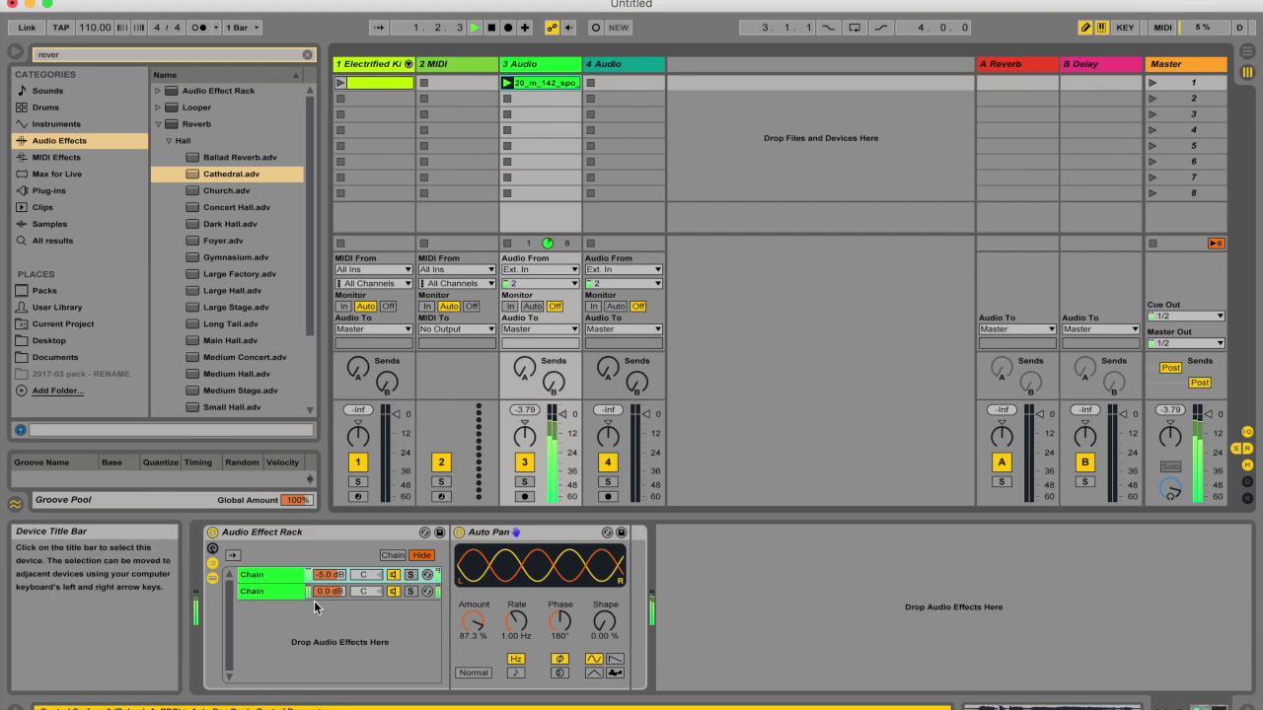
left_click_drag(337, 590, 336, 671)
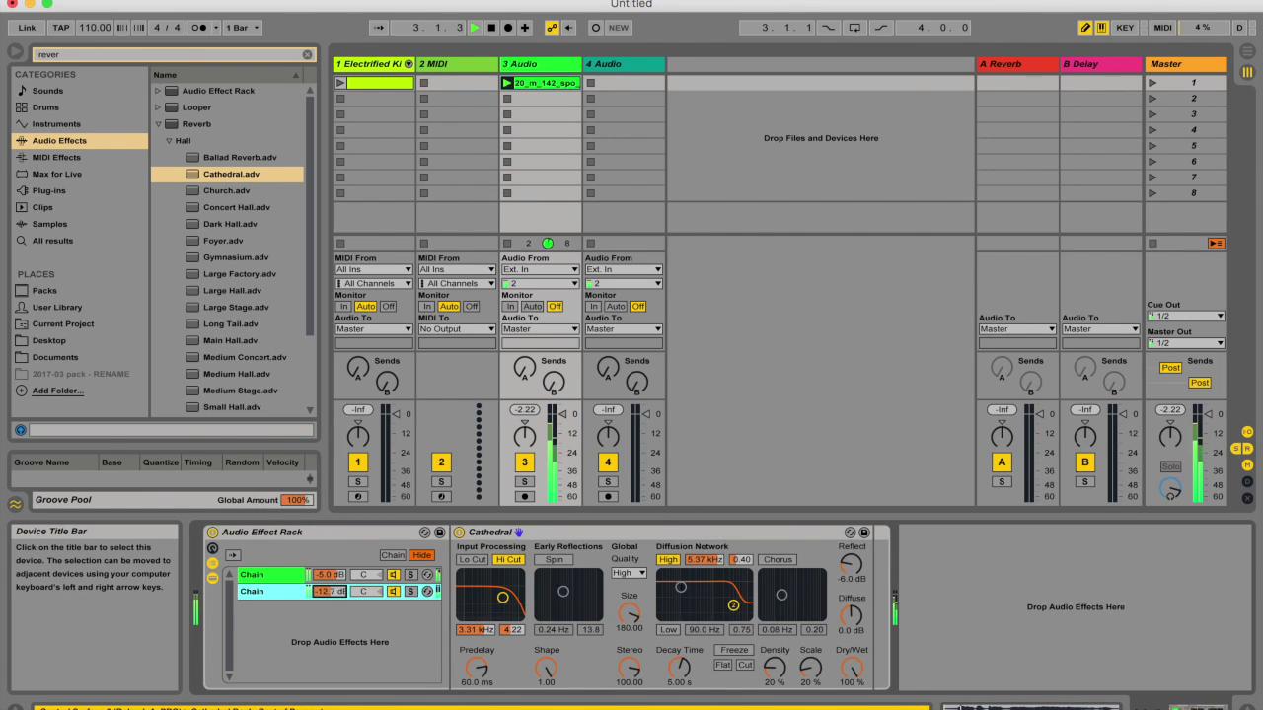
left_click_drag(337, 671, 336, 599)
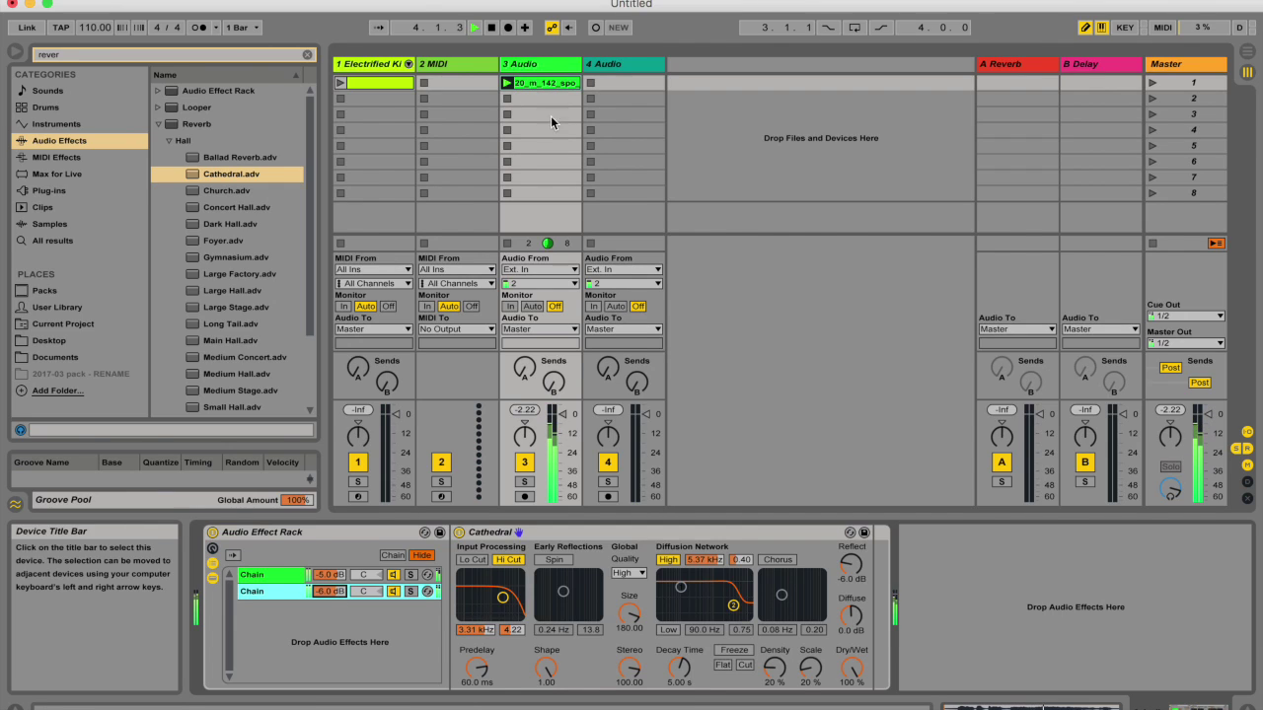
Show the rack's chain select zones and play the clip on 3 Audio through both chains
left_click(392, 555)
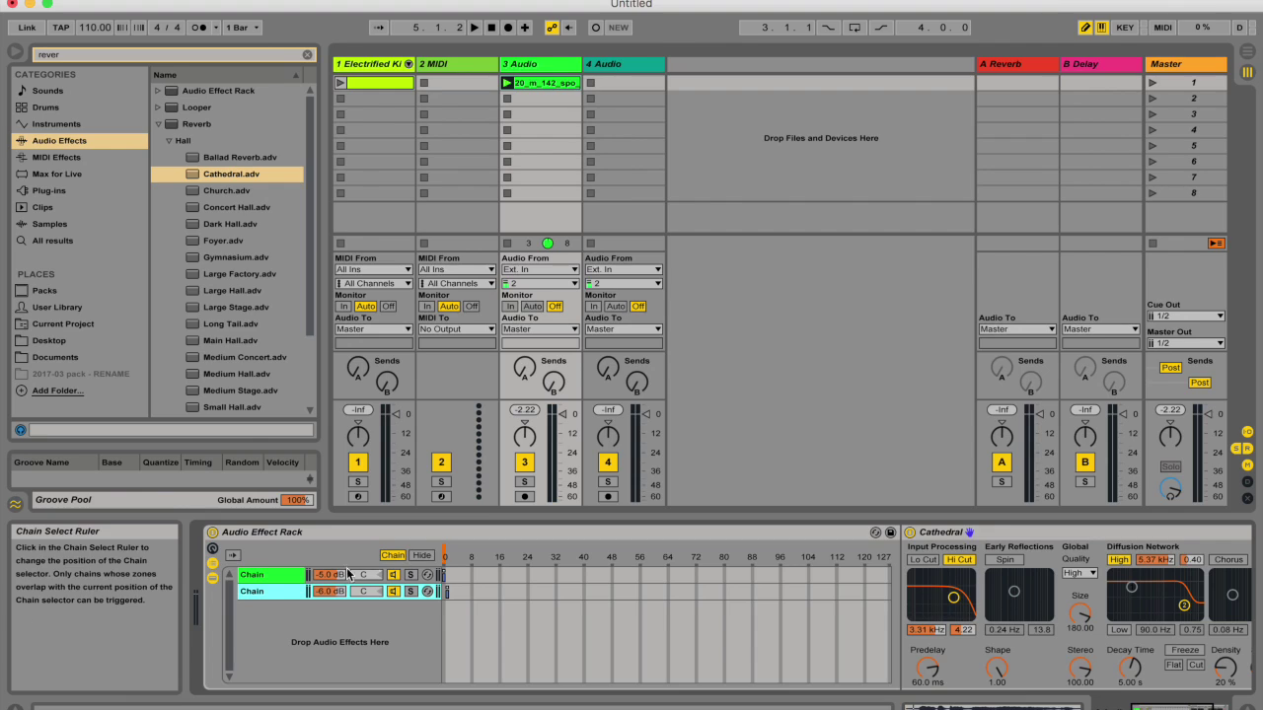
left_click(509, 83)
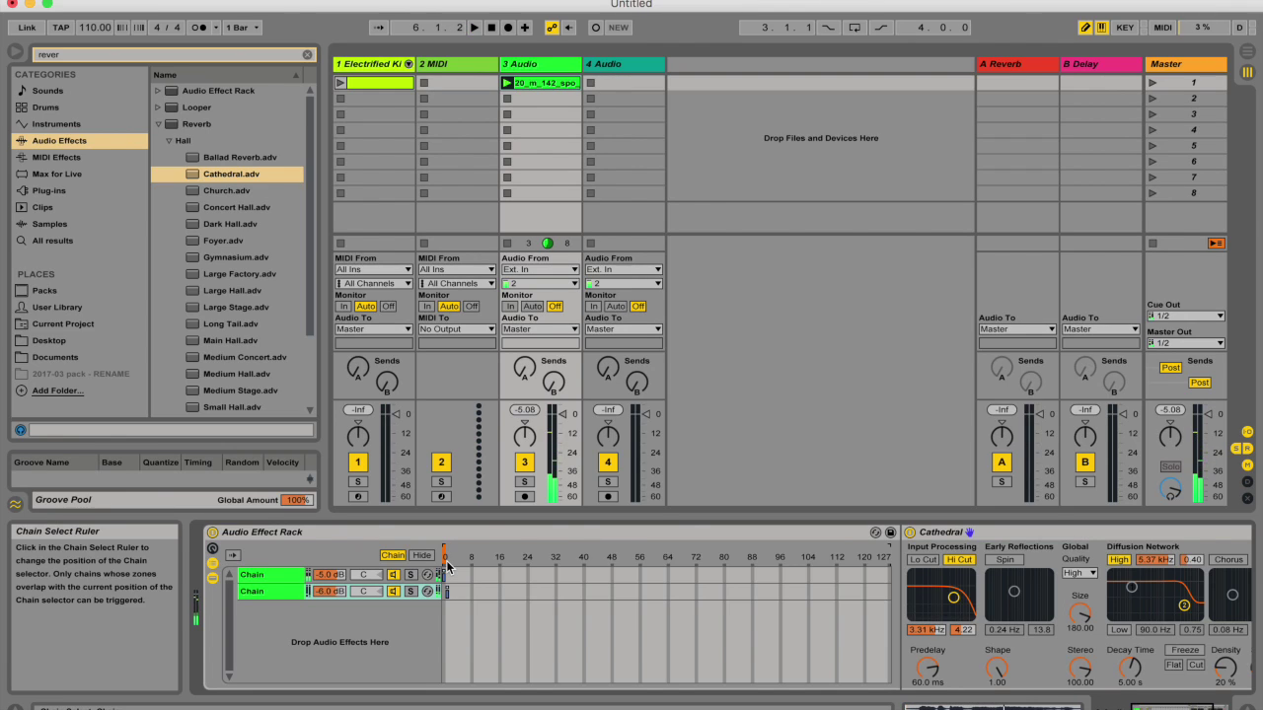
View the mappable controls, including the chain select ruler, in the mapping modes and leave mapping switched off
left_click(1126, 27)
left_click(1163, 27)
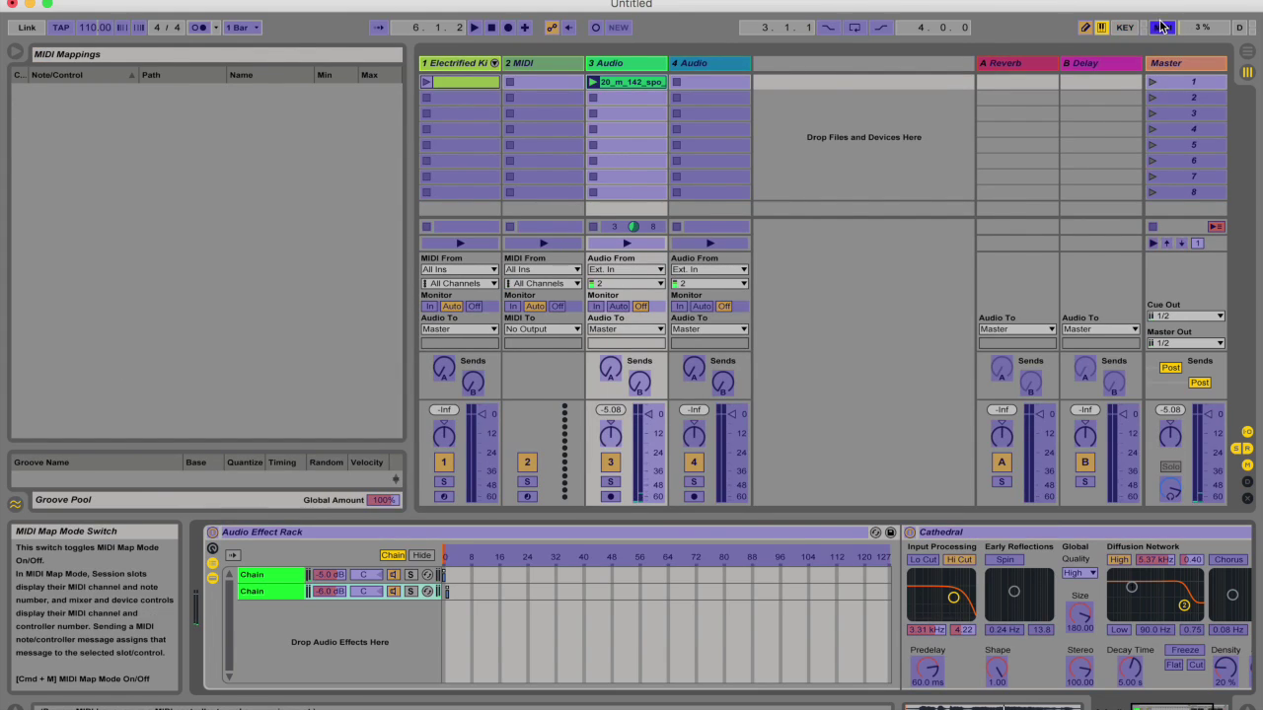
left_click(1131, 28)
left_click(1126, 28)
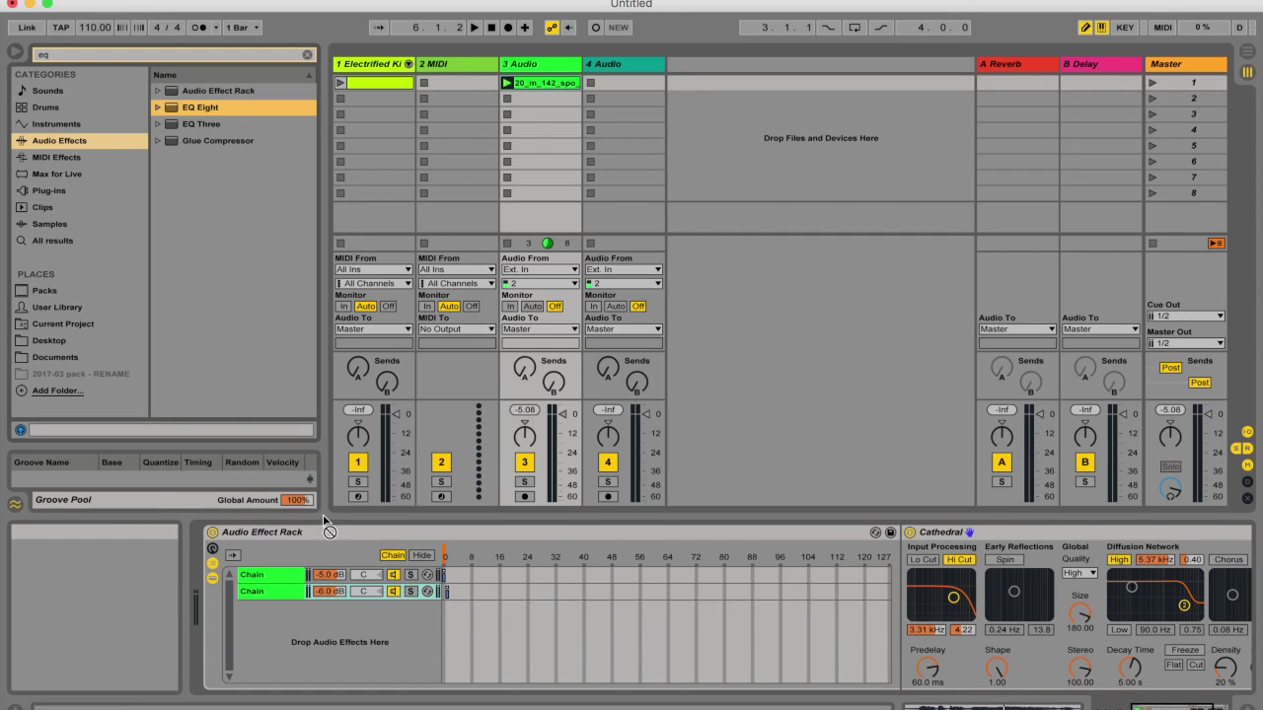
Find EQ Eight by searching for "eq" and add it to the rack as a third chain
left_click_drag(322, 513, 281, 625)
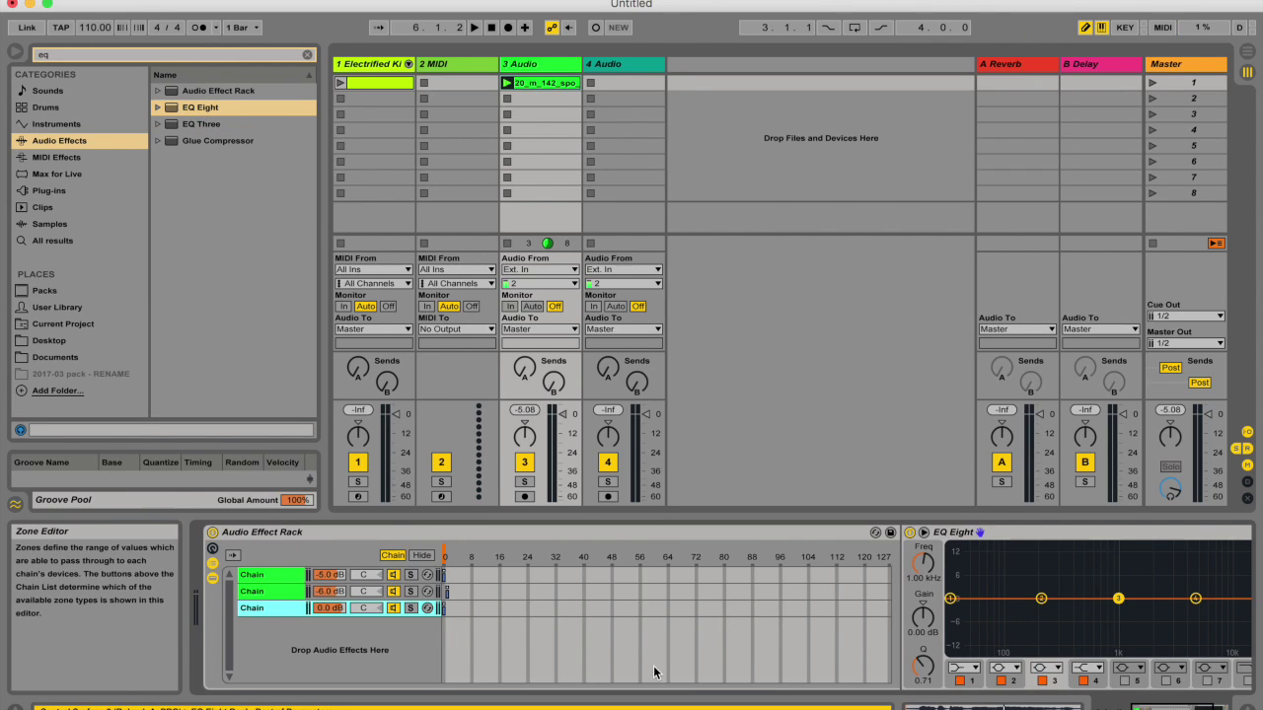
Solo the EQ Eight chain and, while the clip on 3 Audio plays, raise band 4, move band 1 higher in frequency and adjust band 8
left_click(410, 608)
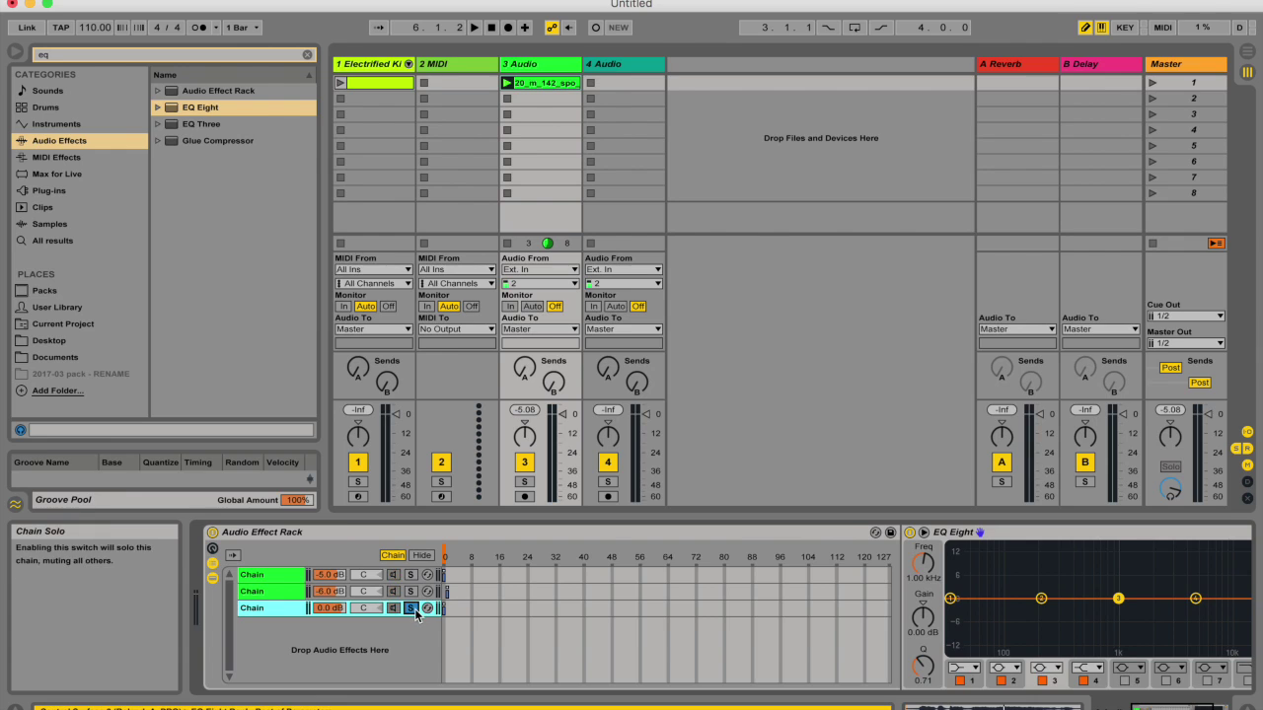
left_click(508, 84)
scroll(882, 629, "right", 4)
left_click(1015, 598)
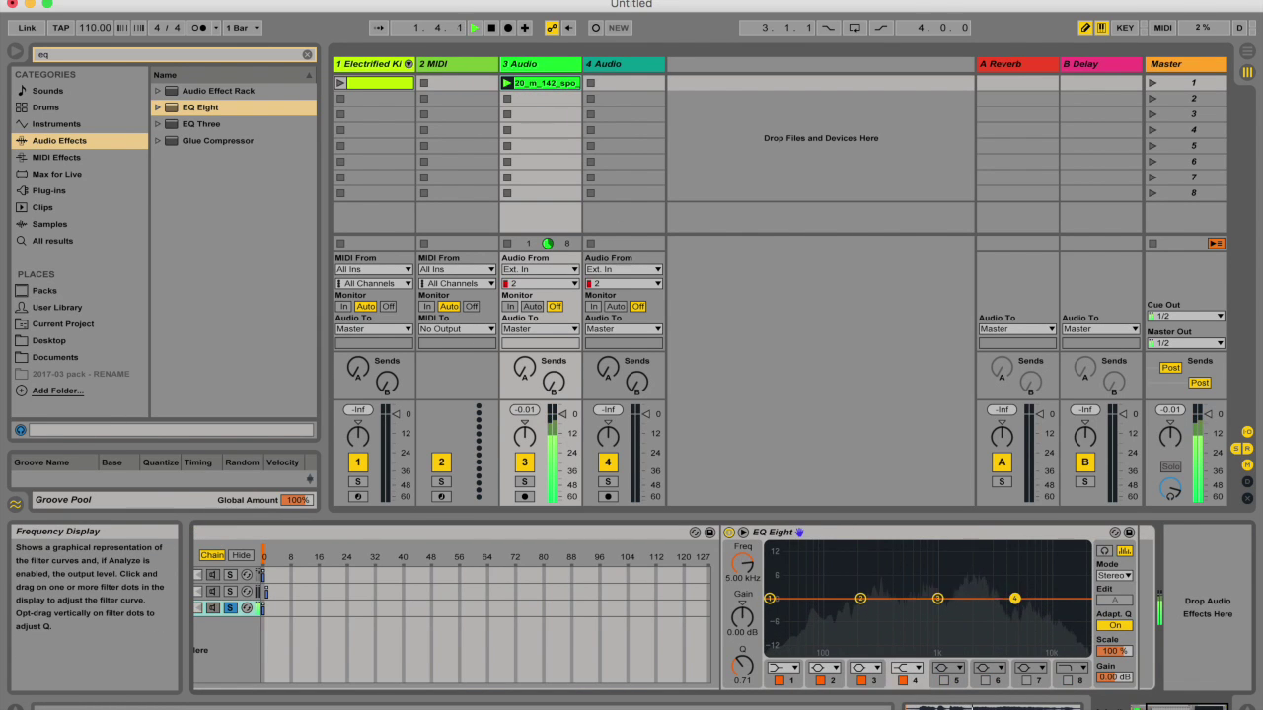
left_click_drag(1015, 598, 953, 575)
left_click_drag(770, 598, 850, 609)
left_click(1065, 681)
Shift the unsoloed EQ Eight chain's select zone to about 2 and set EQ band 4 to 2.01 kHz and 5.08 dB
scroll(928, 622, "left", 4)
left_click_drag(445, 608, 450, 607)
left_click(410, 608)
left_click_drag(1029, 609, 1152, 581)
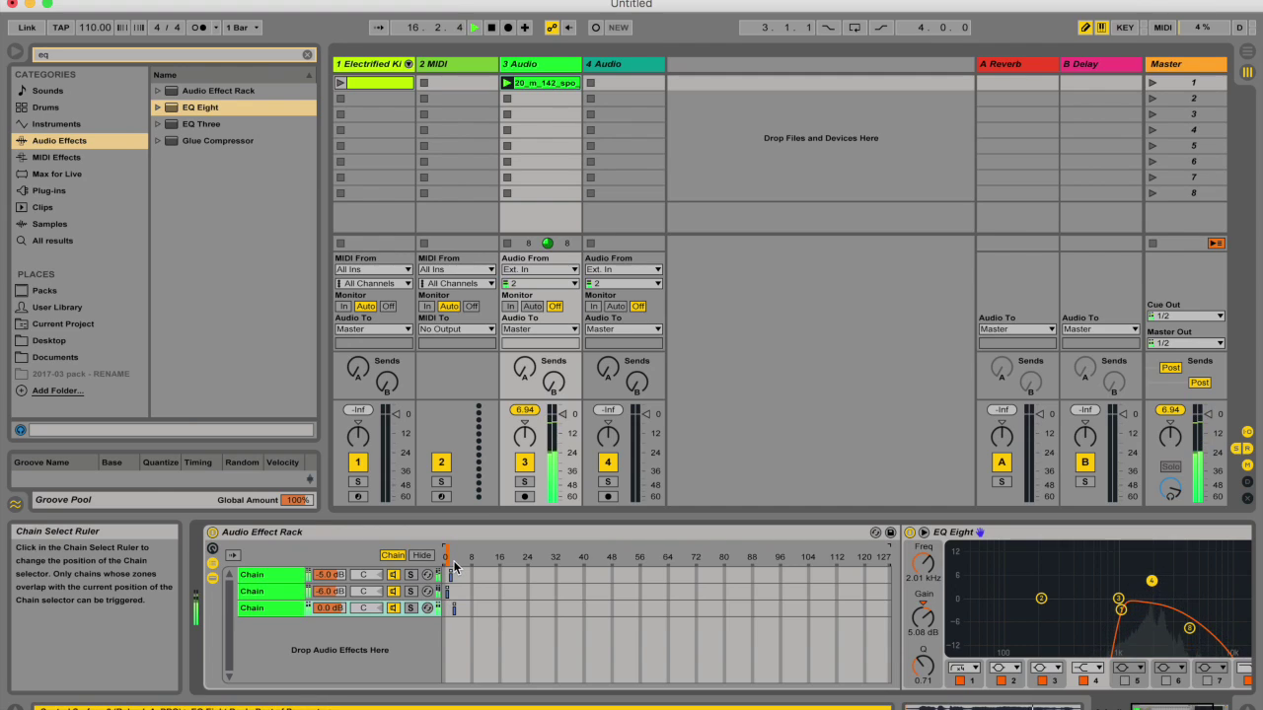
Audition the chains with the chain selector until the clip on 3 Audio is stopped, and toggle the rack's Macro Controls
left_click(455, 566)
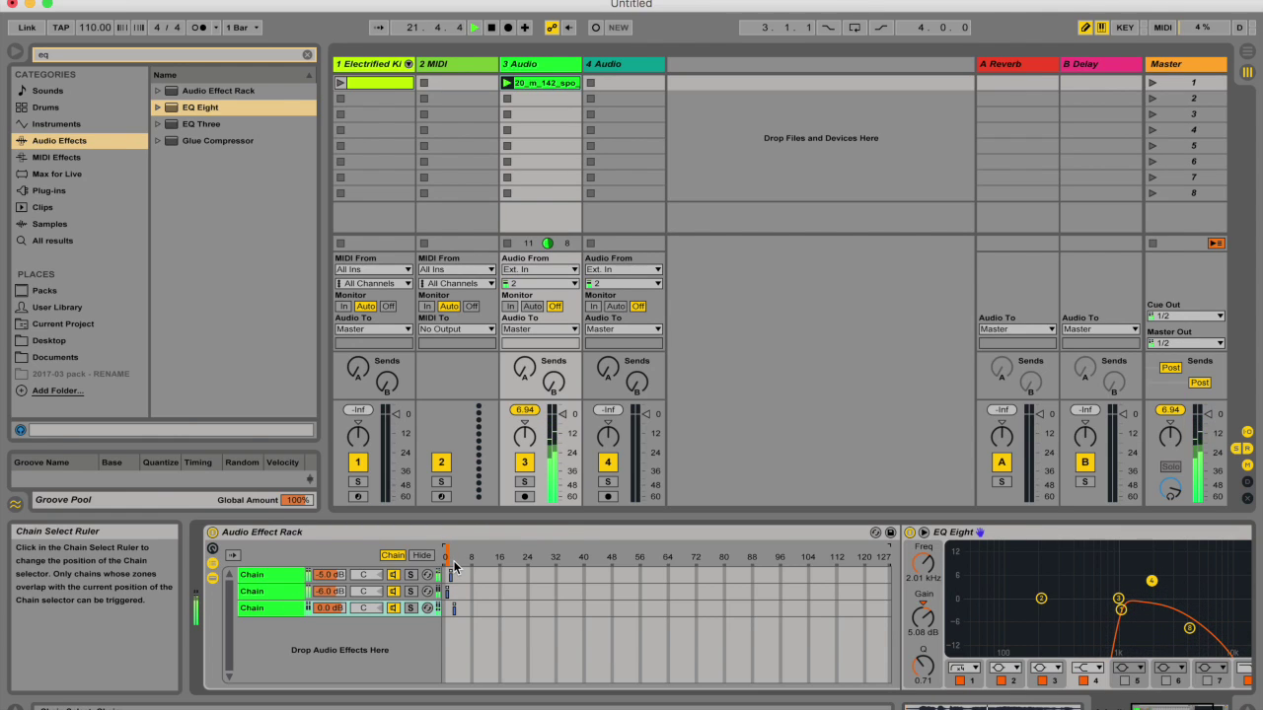
key("space")
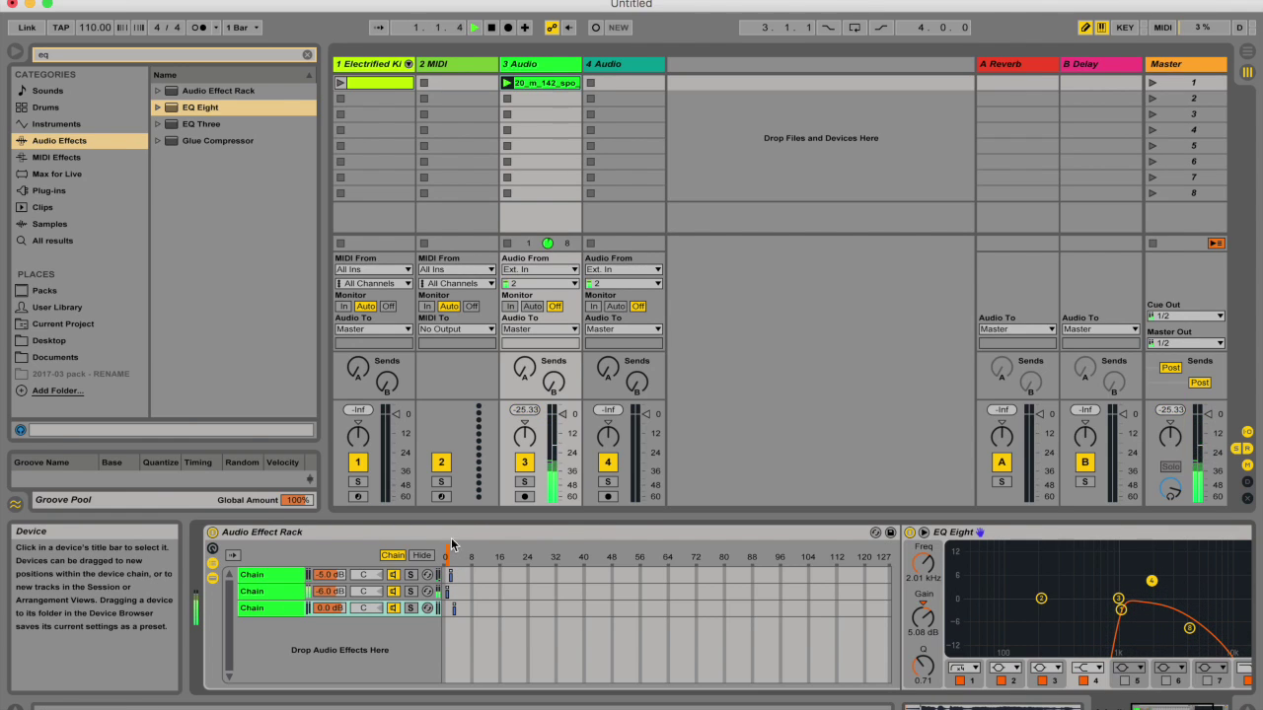
left_click(509, 242)
left_click(509, 242)
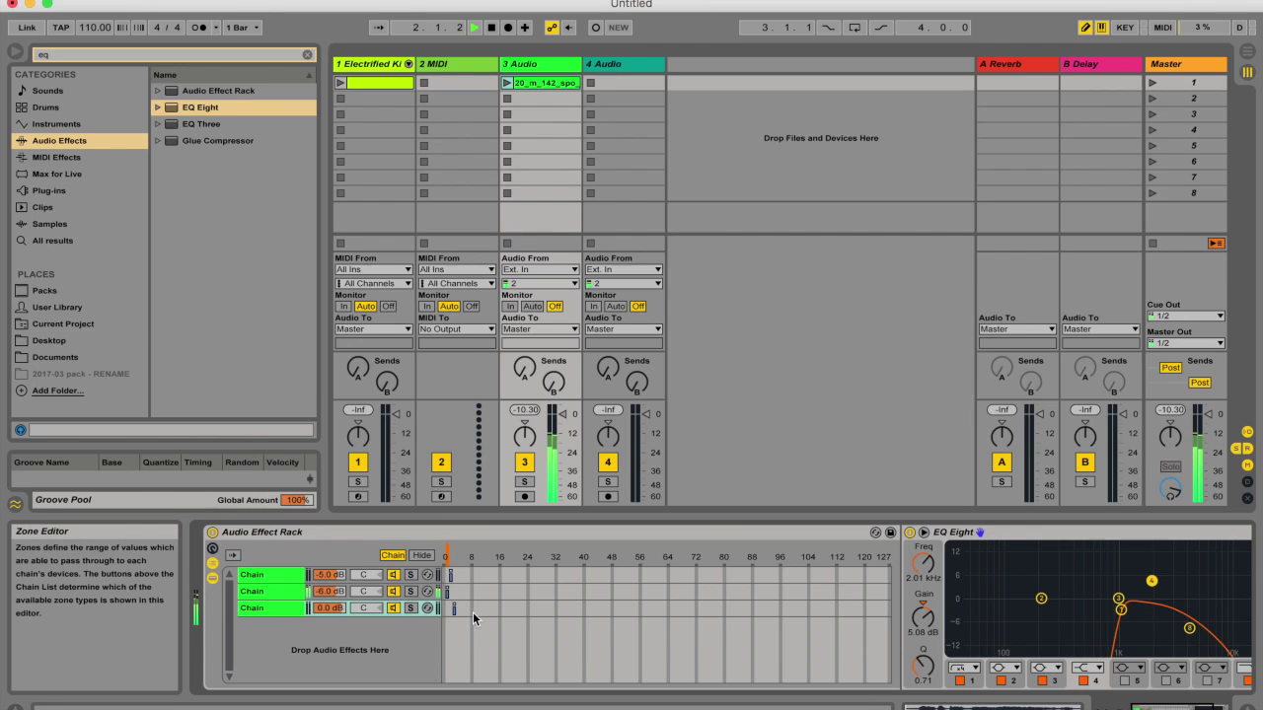
left_click(211, 550)
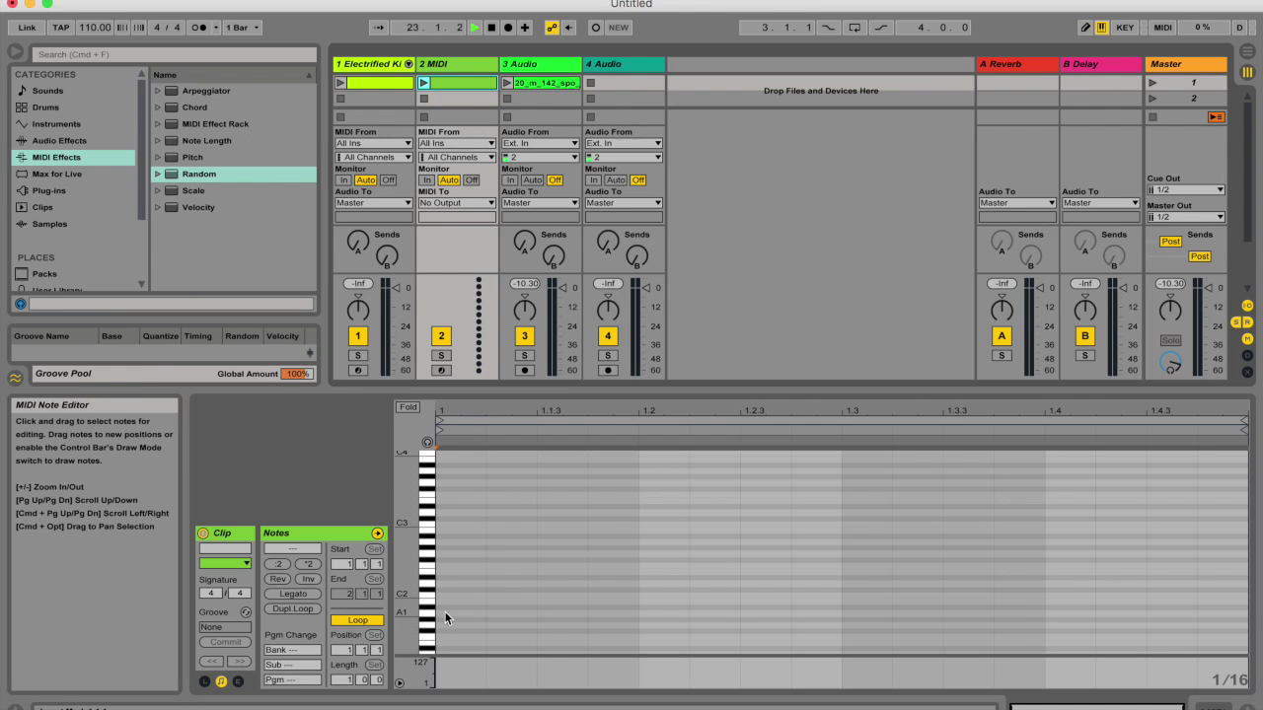
Add a note in the MIDI clip on track 2 and lower the velocities of the D#3 and C2 notes
left_click(447, 599)
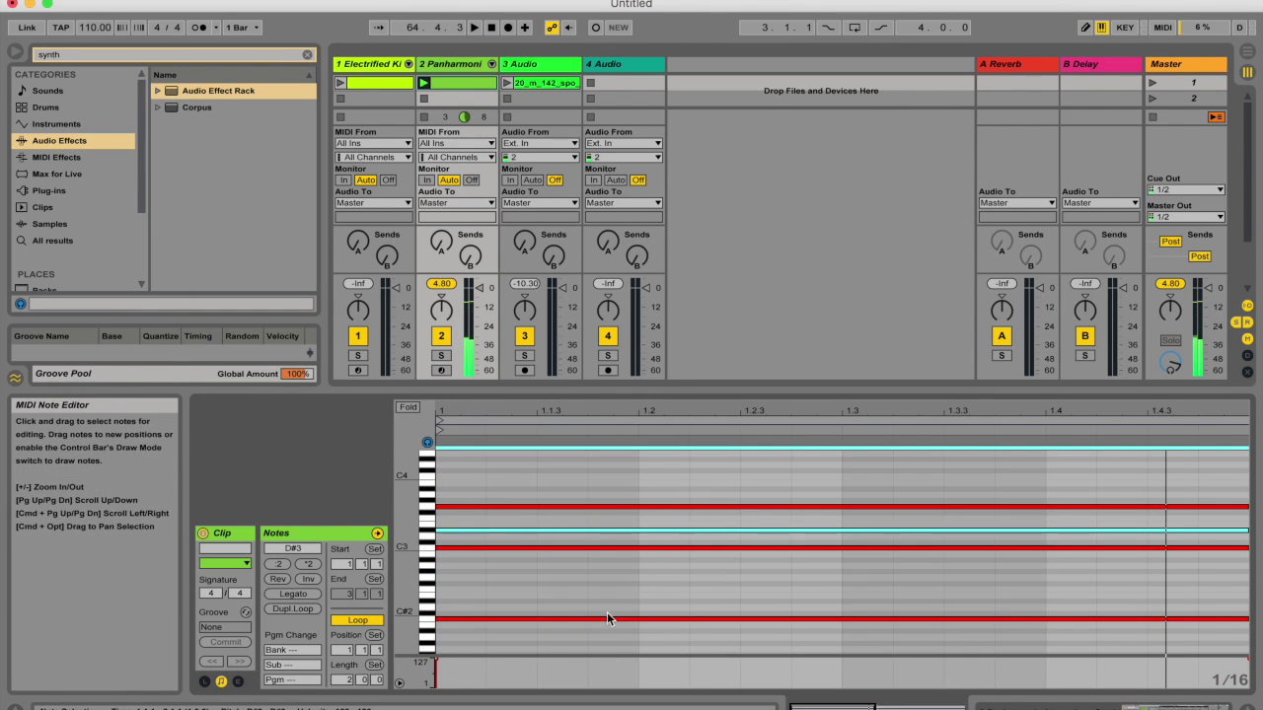
left_click_drag(437, 662, 436, 678)
left_click(437, 665)
left_click(438, 668)
Search the MIDI effects for "midi effect rack" and add the MIDI Effect Rack before the instrument on track 2 Panharmoni
left_click(454, 64)
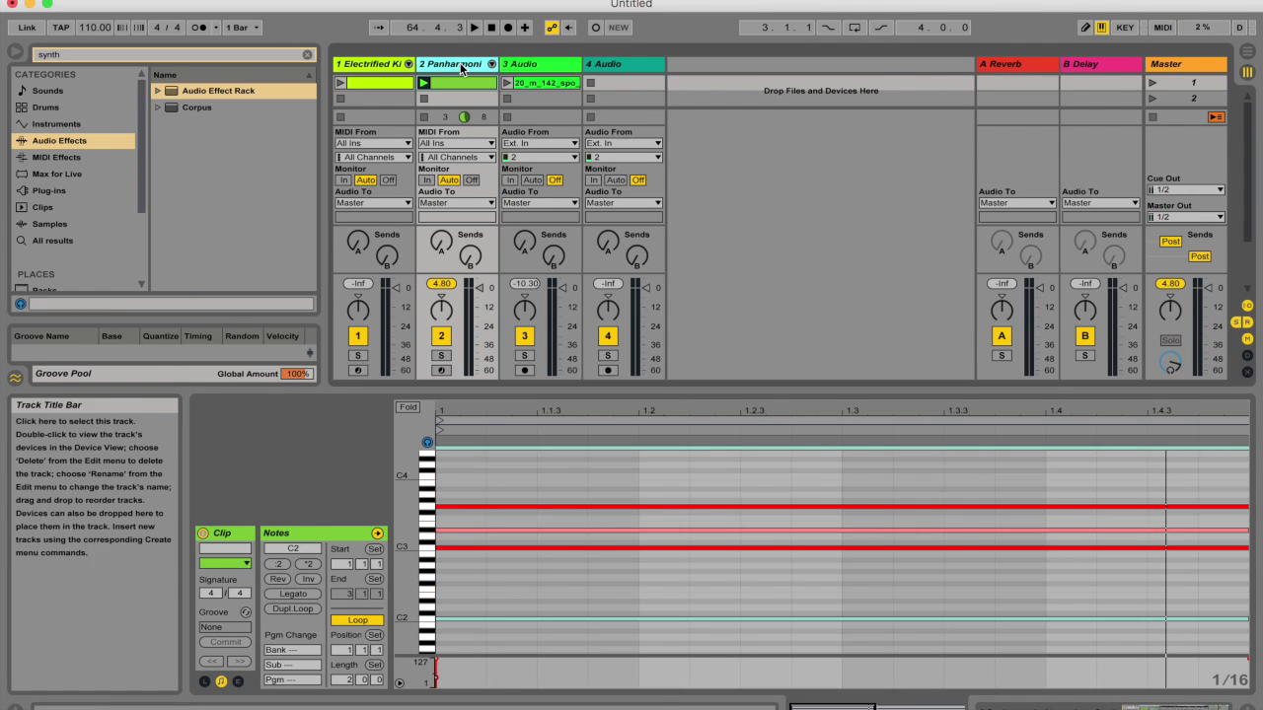
double_click(461, 66)
scroll(321, 589, "left", 5)
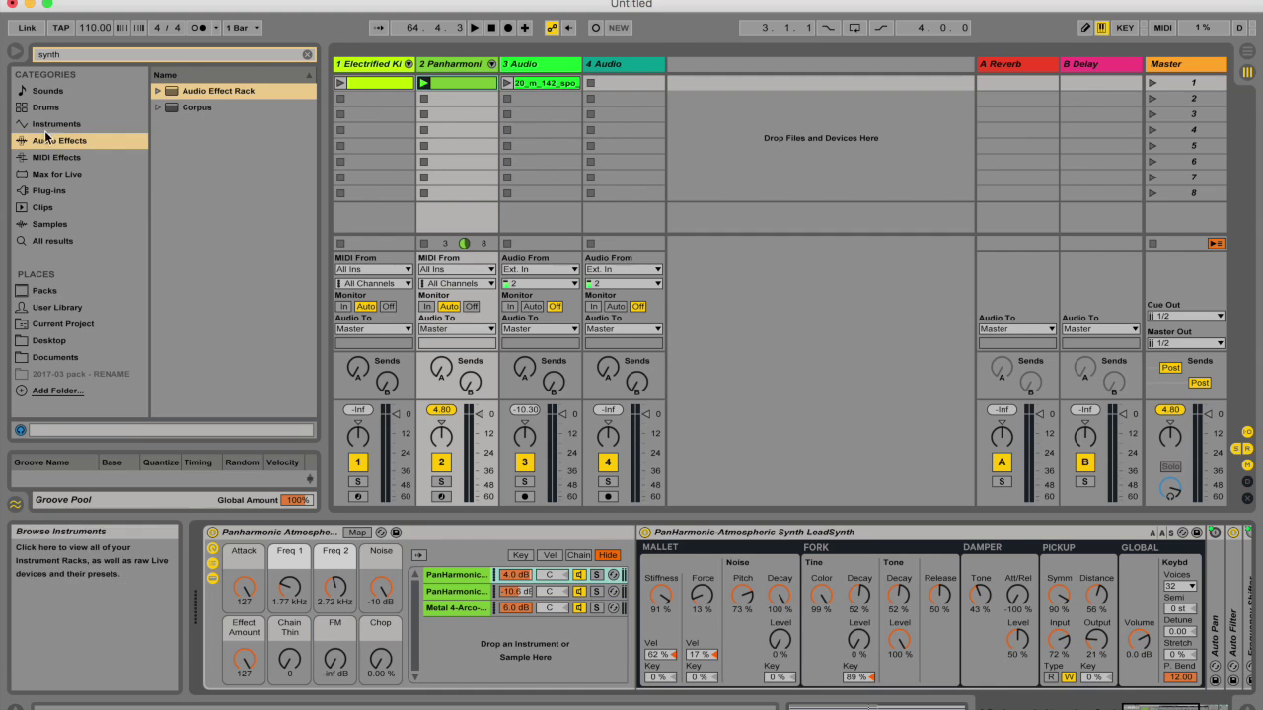
left_click(56, 158)
left_click(307, 54)
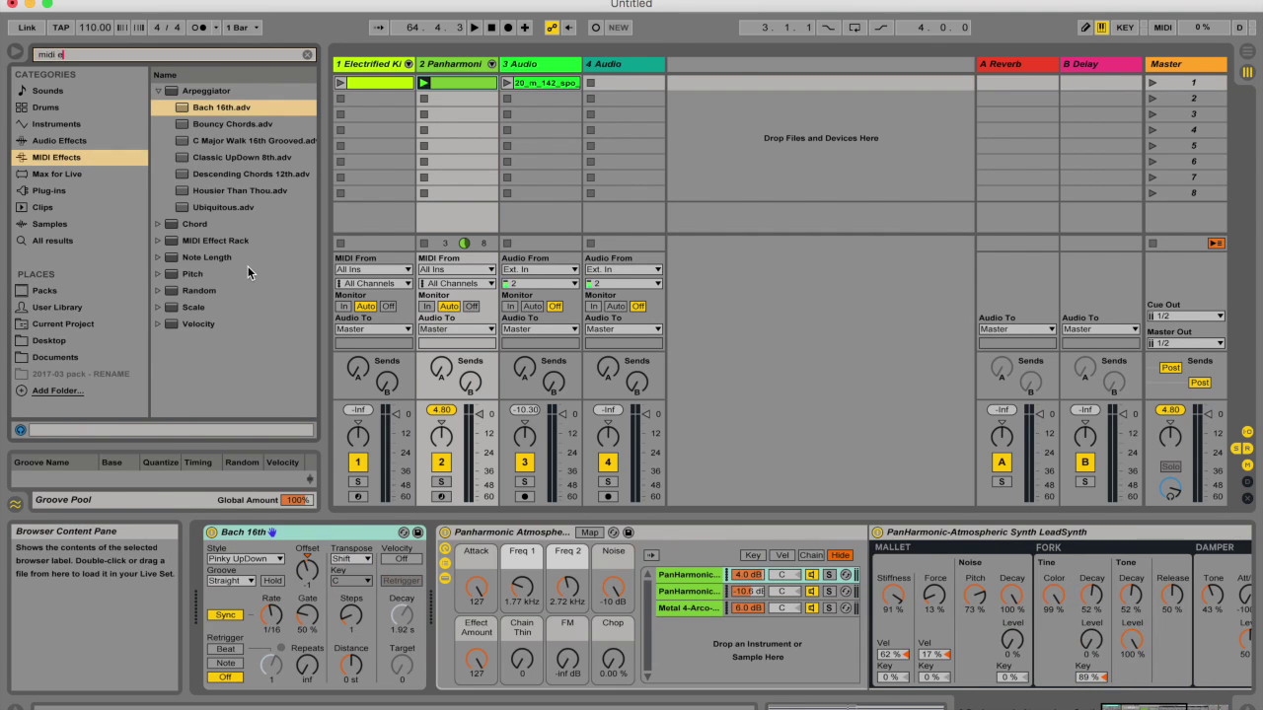
type("rack")
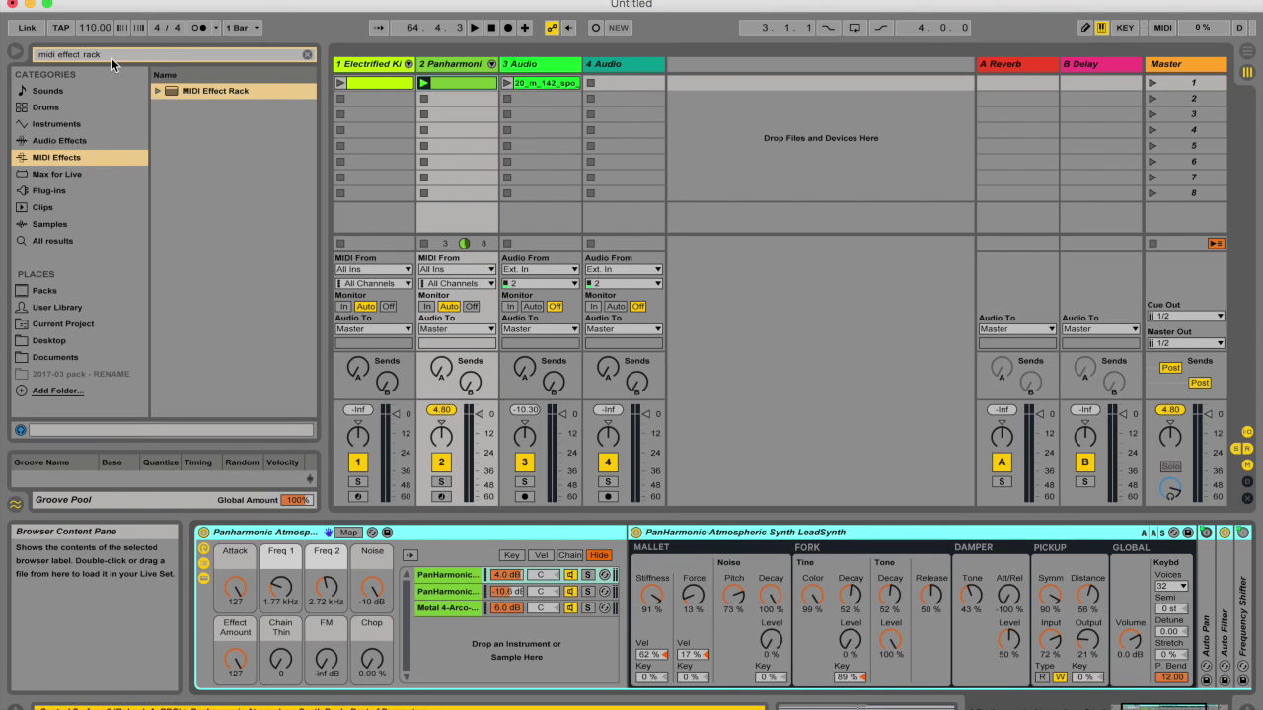
left_click(109, 53)
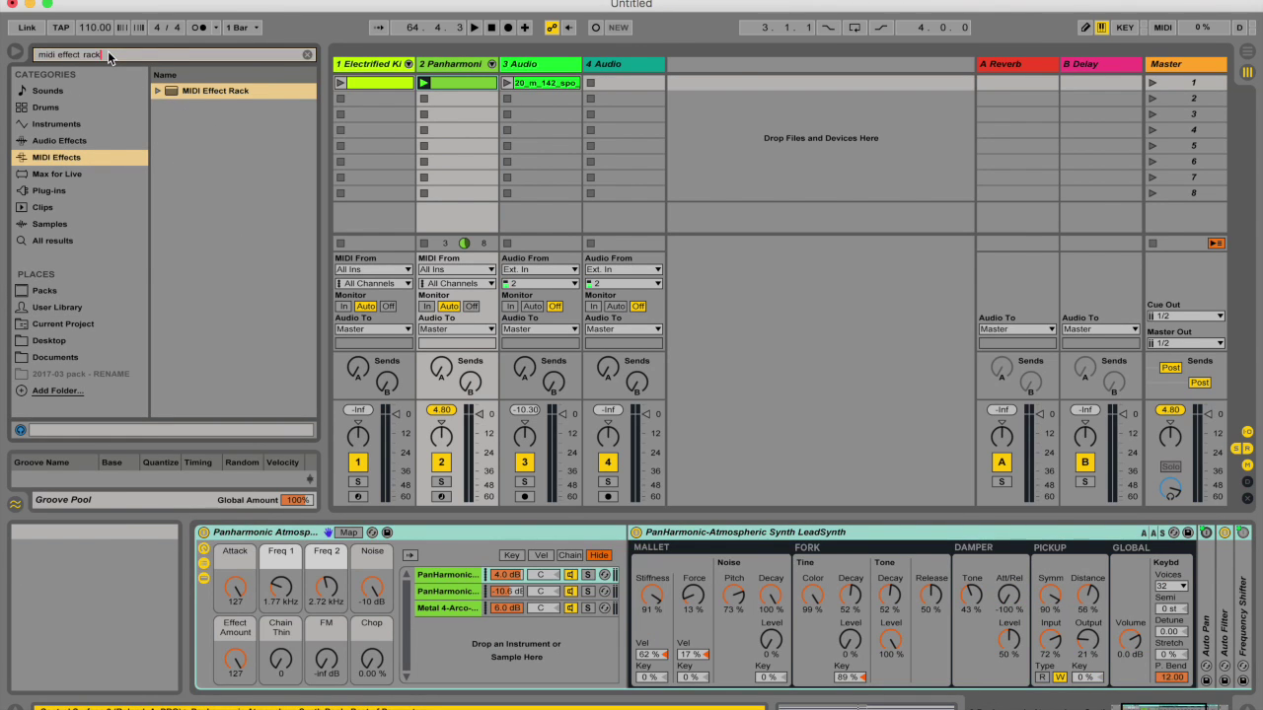
left_click_drag(195, 97, 237, 612)
left_click(262, 605)
key("Delete")
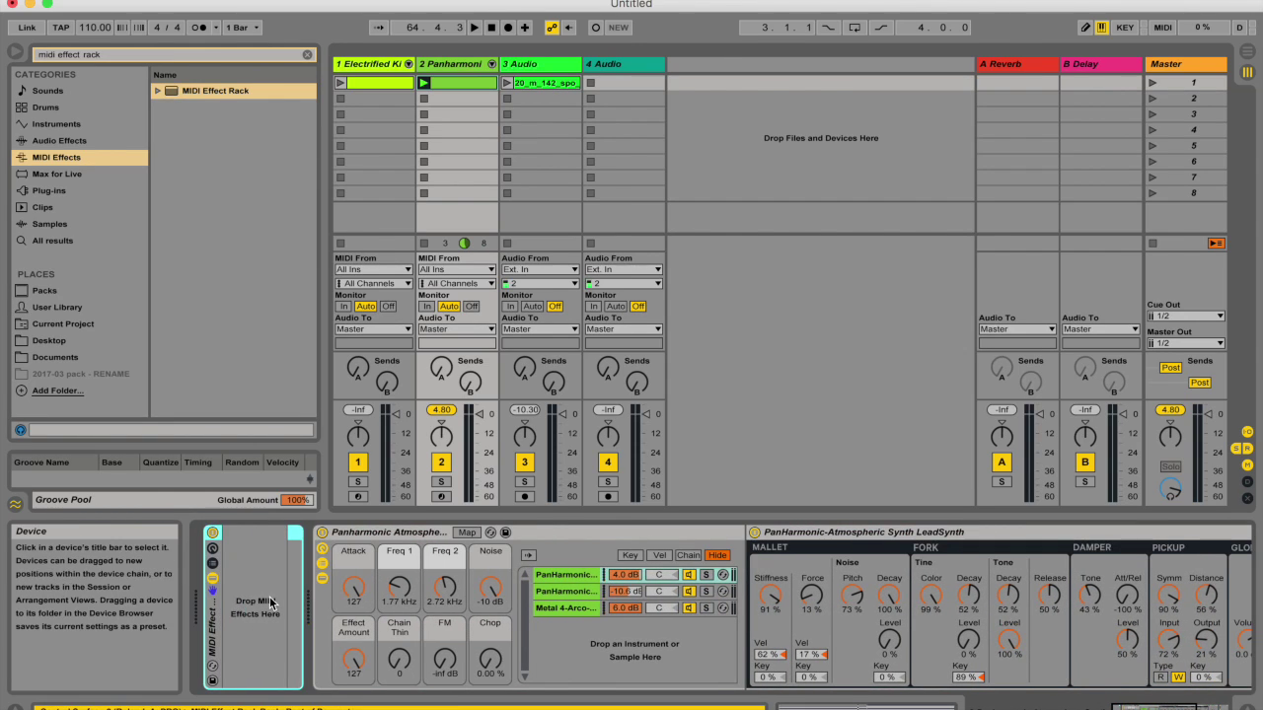
Search for "arp" and add the Bach 16th arpeggiator preset to the MIDI Effect Rack
key("super+f")
type("arp")
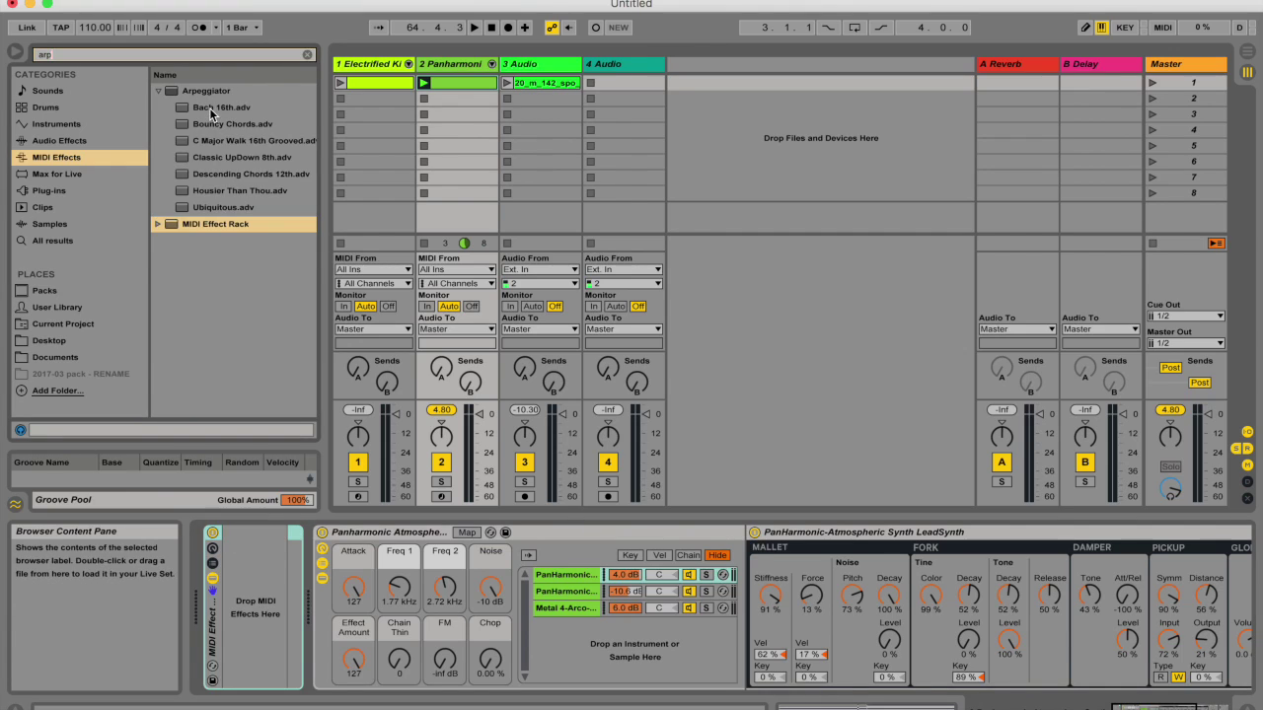
left_click_drag(209, 107, 258, 592)
Clear the browser search and add the Note Length preset 16th Notes to the MIDI Effect Rack as a second chain
left_click(168, 53)
key("BackSpace")
key("BackSpace")
key("BackSpace")
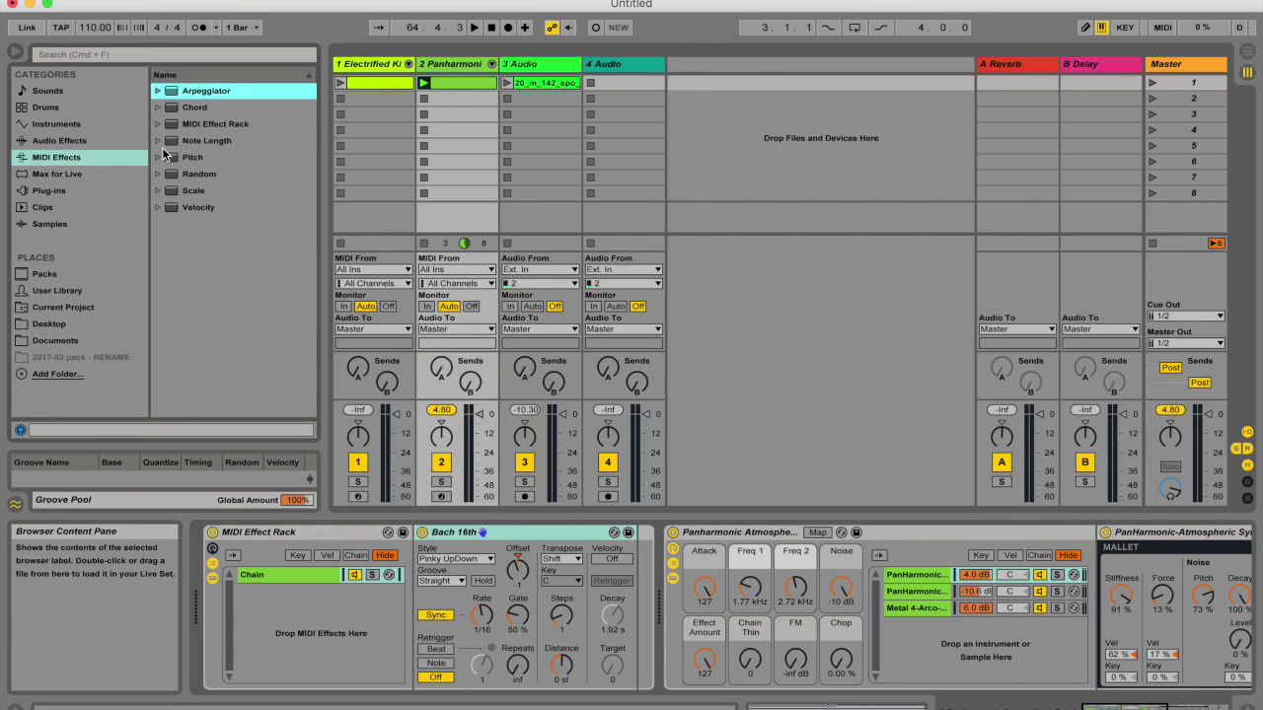
left_click(161, 145)
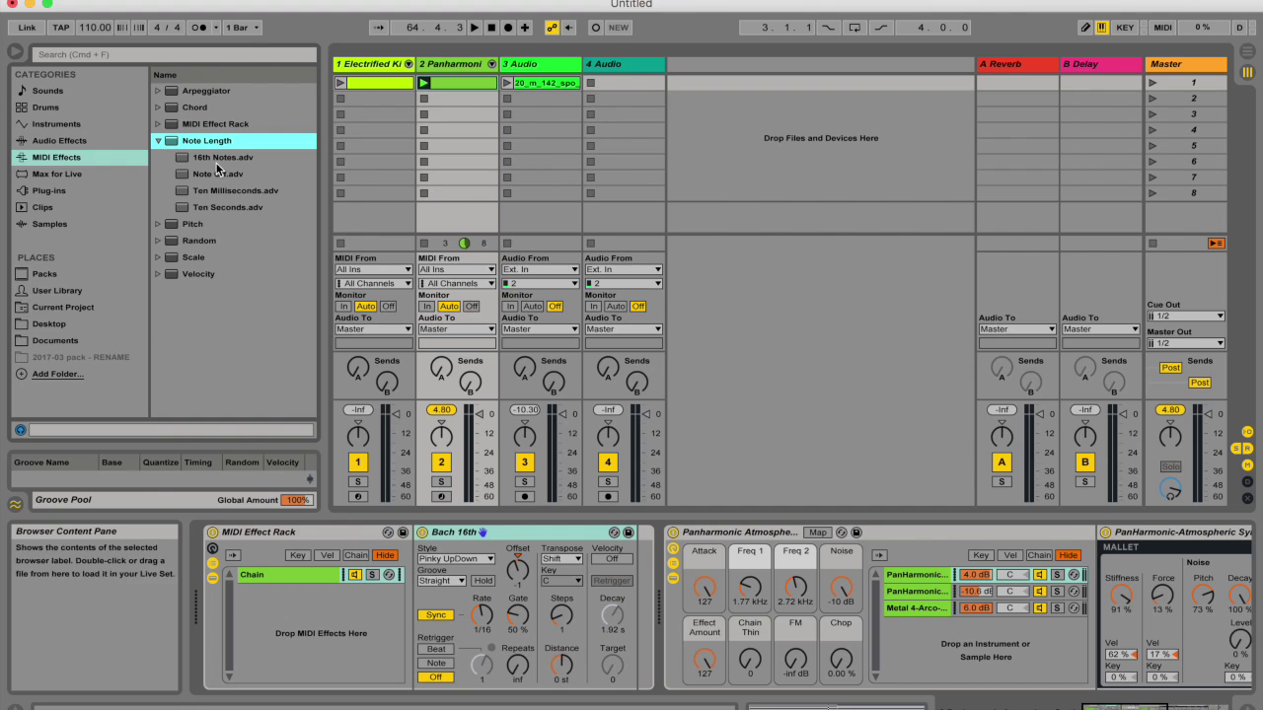
left_click_drag(219, 157, 257, 597)
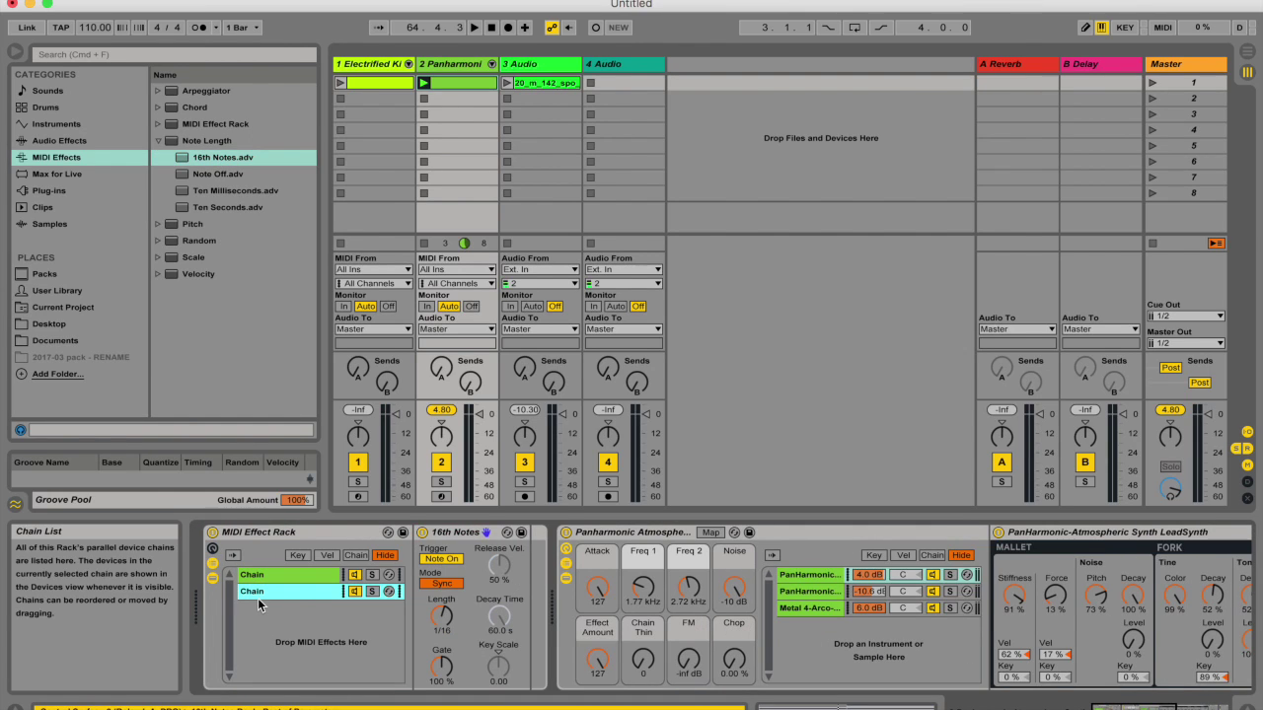
Play the clip on track 2 through both chains and examine the MIDI Effect Rack's chain select, velocity and key zones
left_click(424, 83)
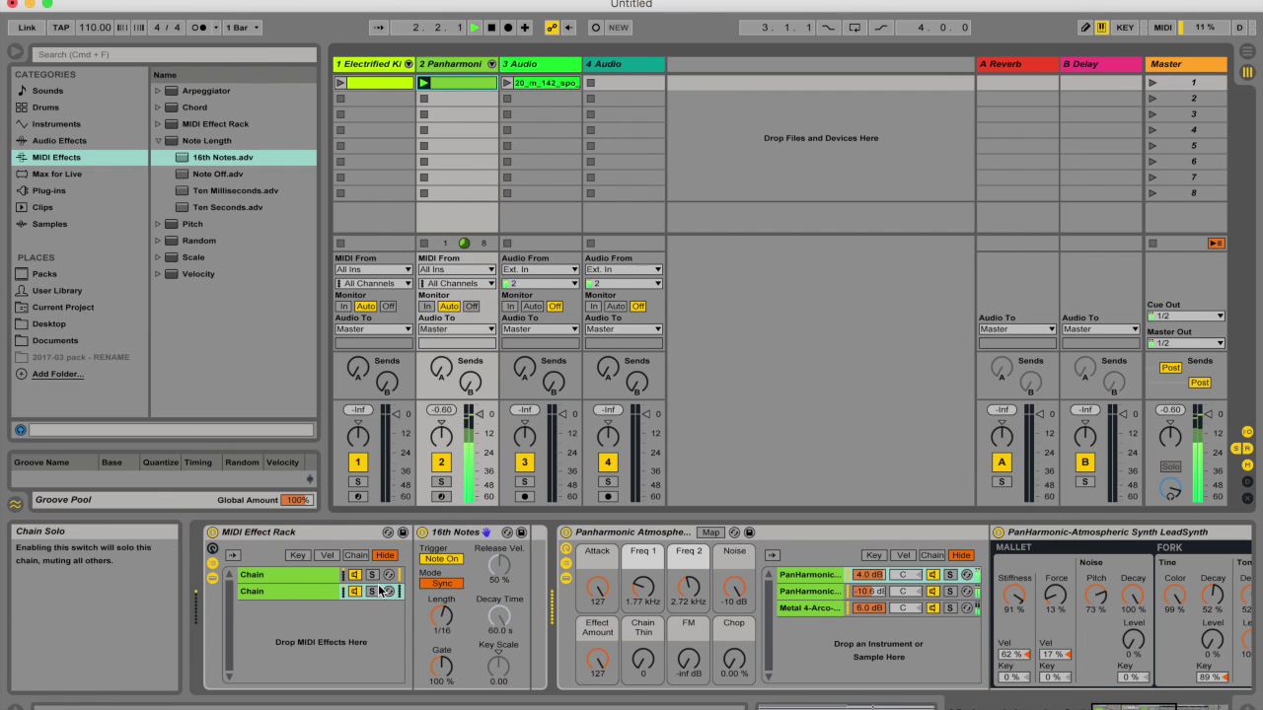
key("space")
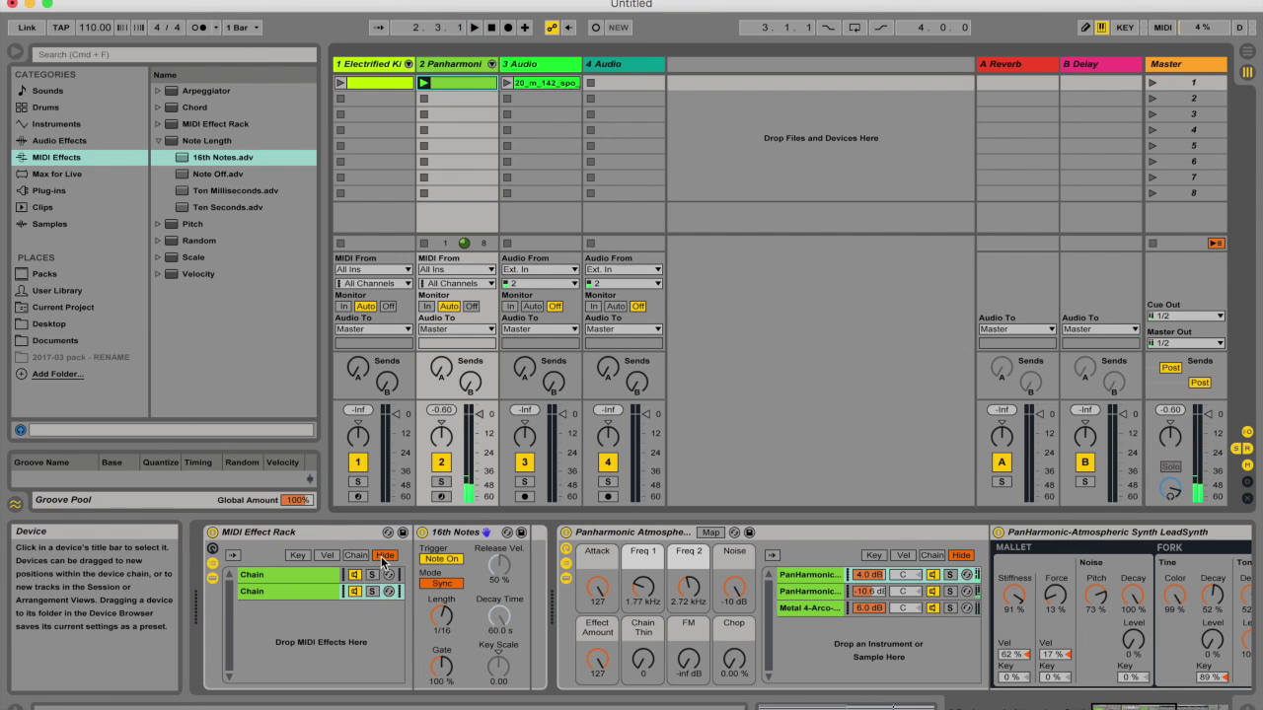
left_click(358, 558)
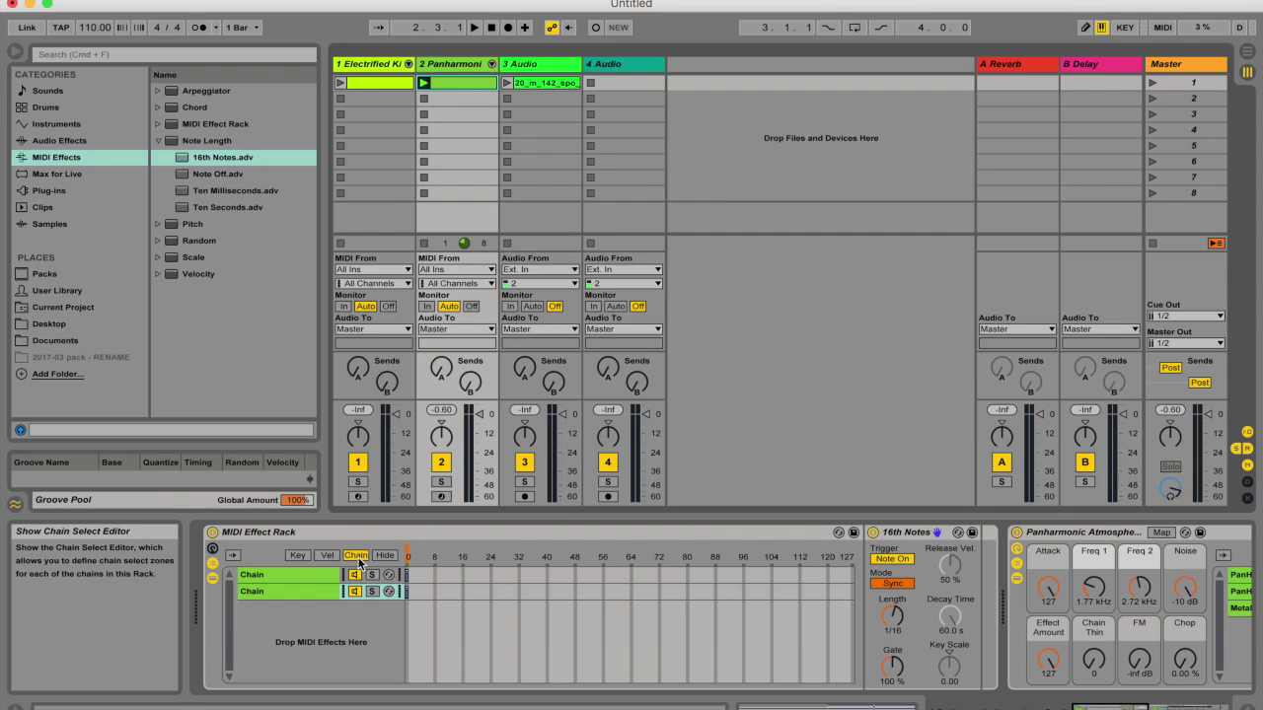
left_click(329, 557)
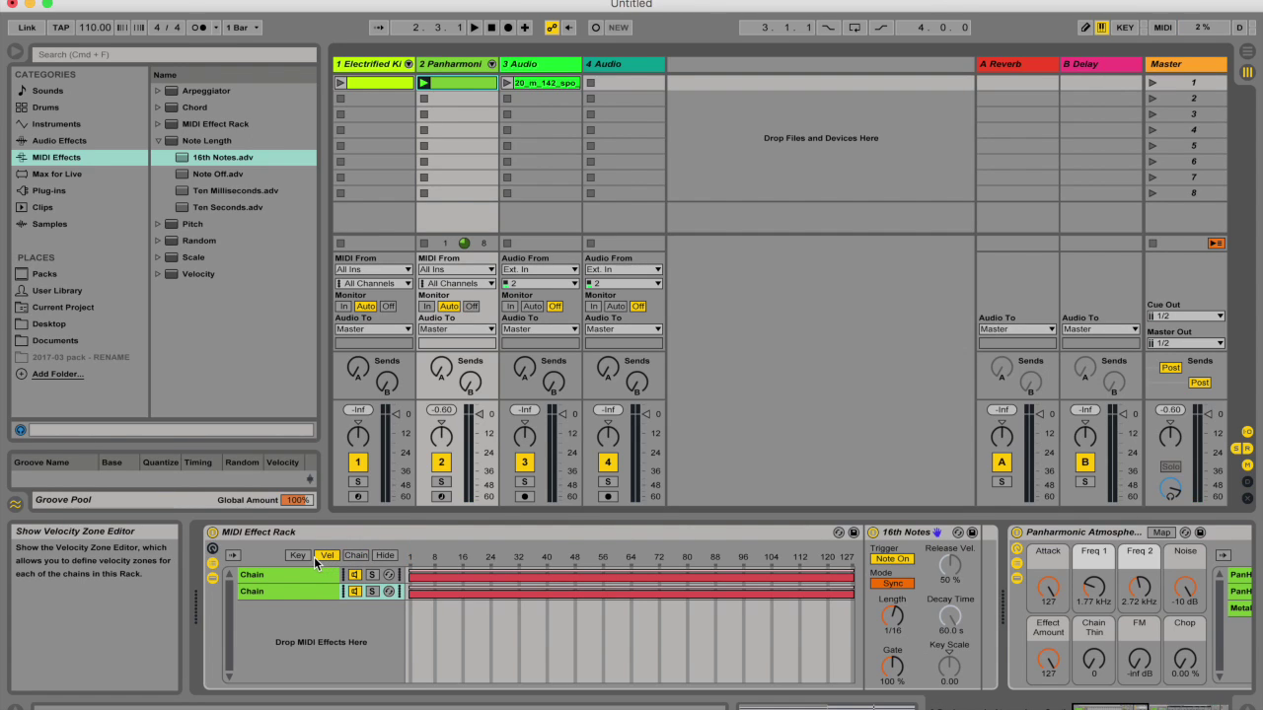
left_click(298, 556)
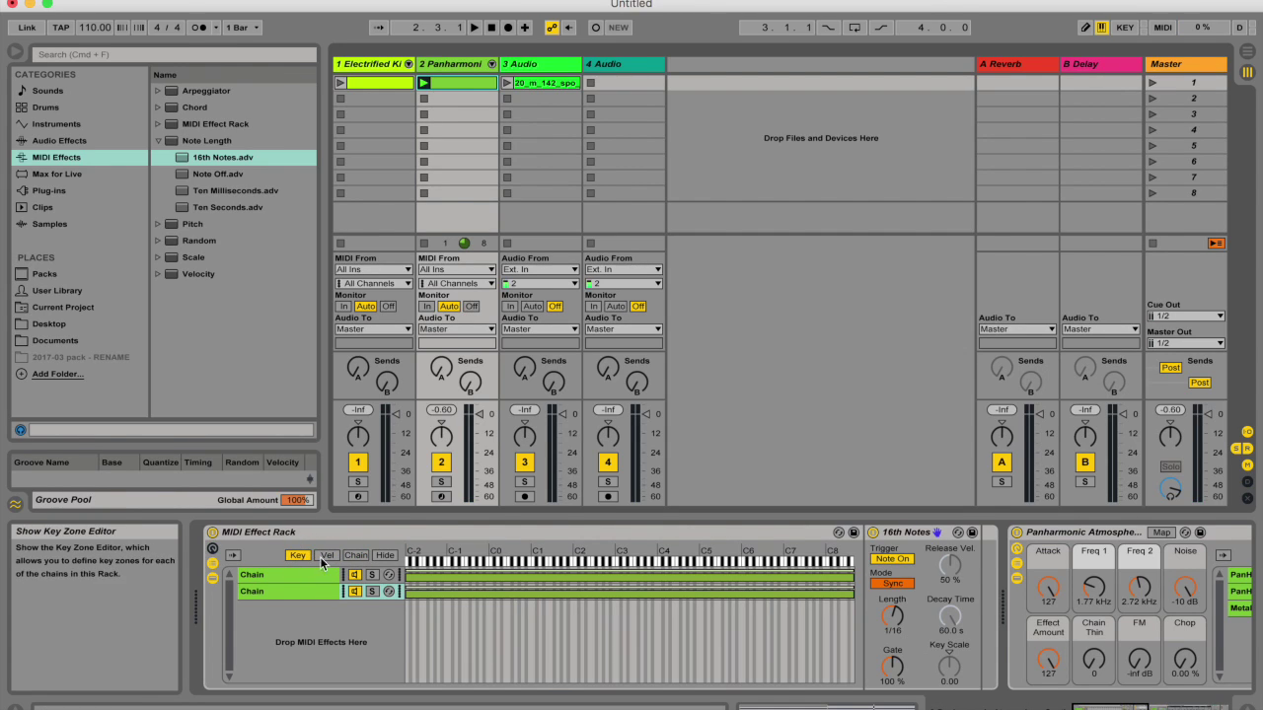
Move the 16th Notes chain's select zone to 1 and play the clip with the chain selector at 0
left_click(374, 555)
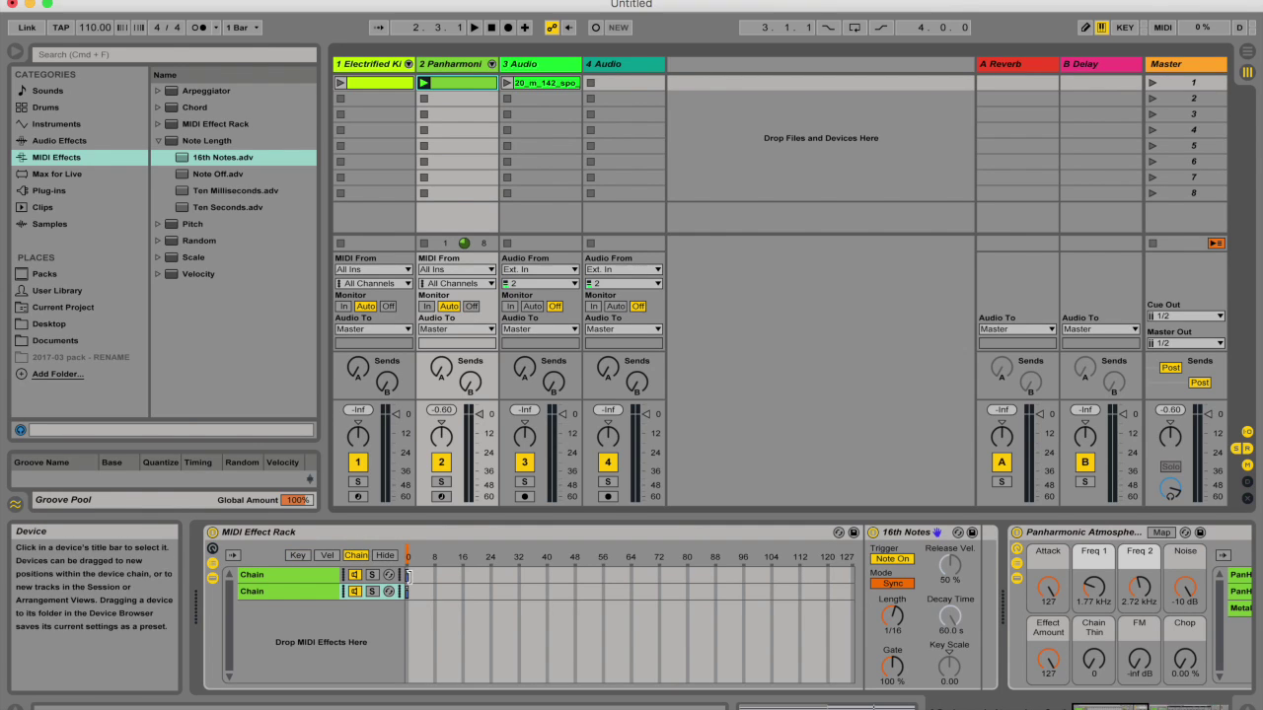
left_click(412, 591)
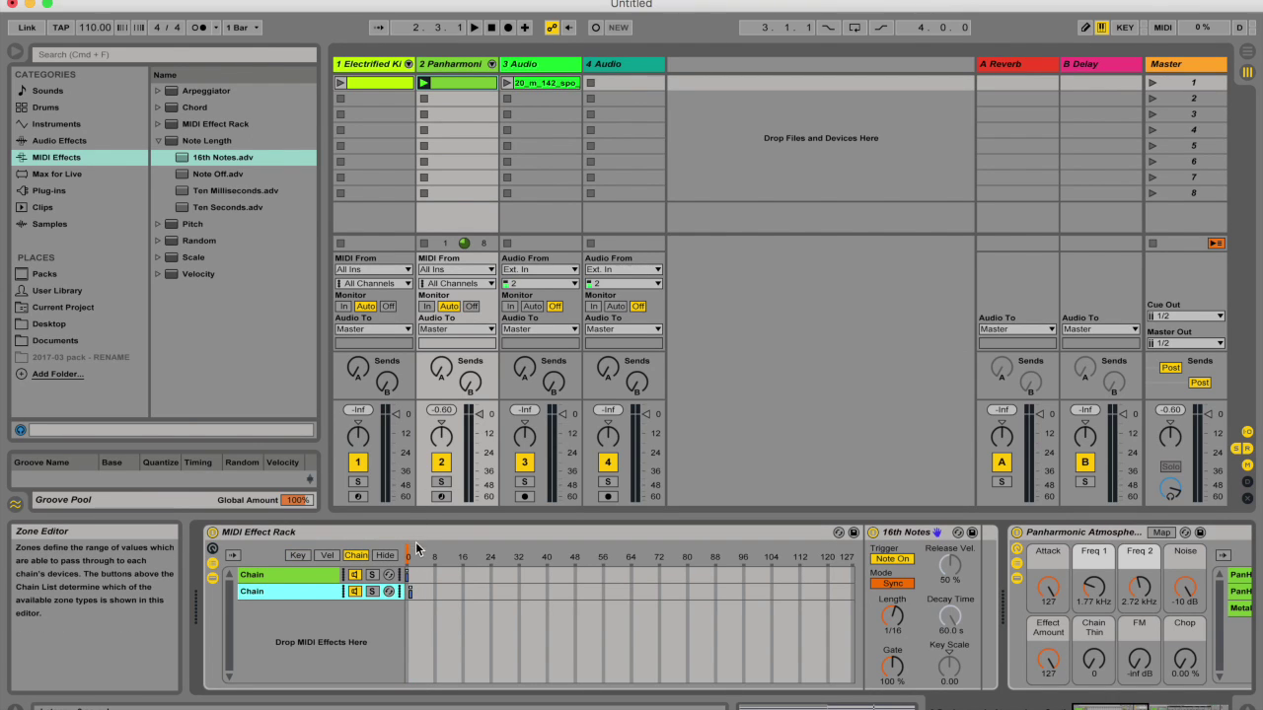
left_click(407, 568)
key("space")
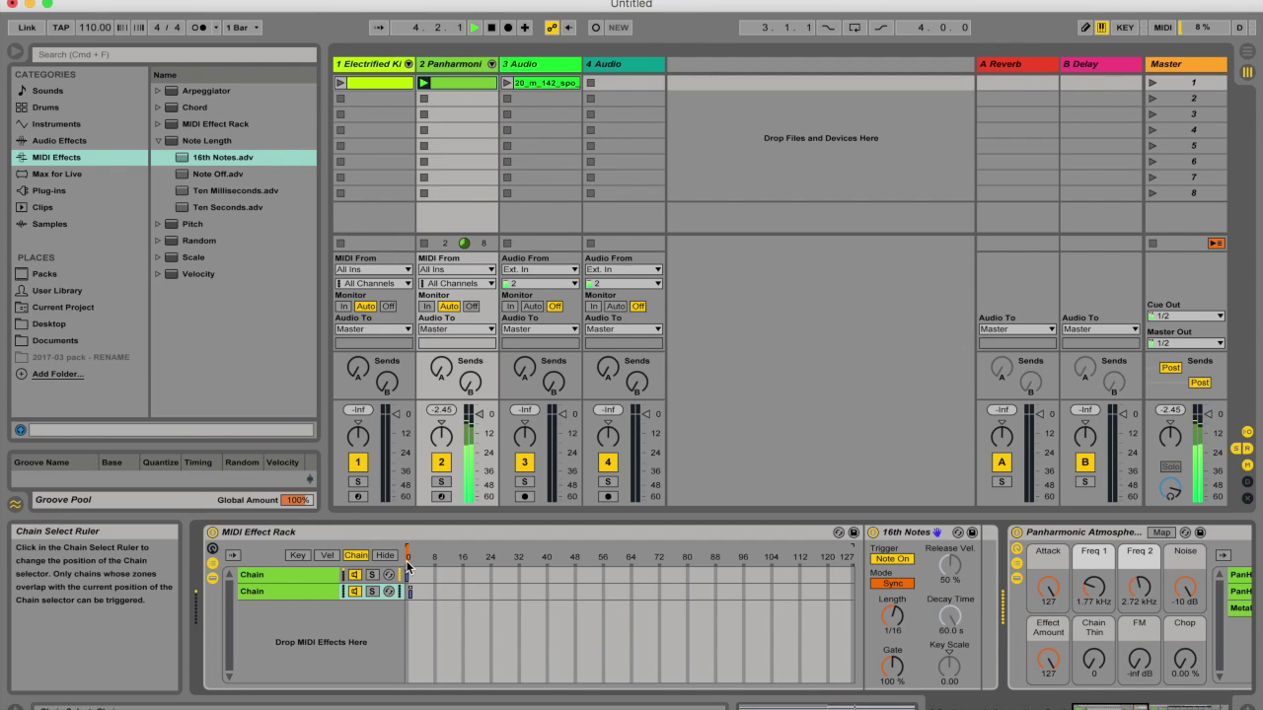
Show the MIDI Effect Rack's velocity zones and set the velocity of the G3 note in track 2's clip to 126
left_click(327, 555)
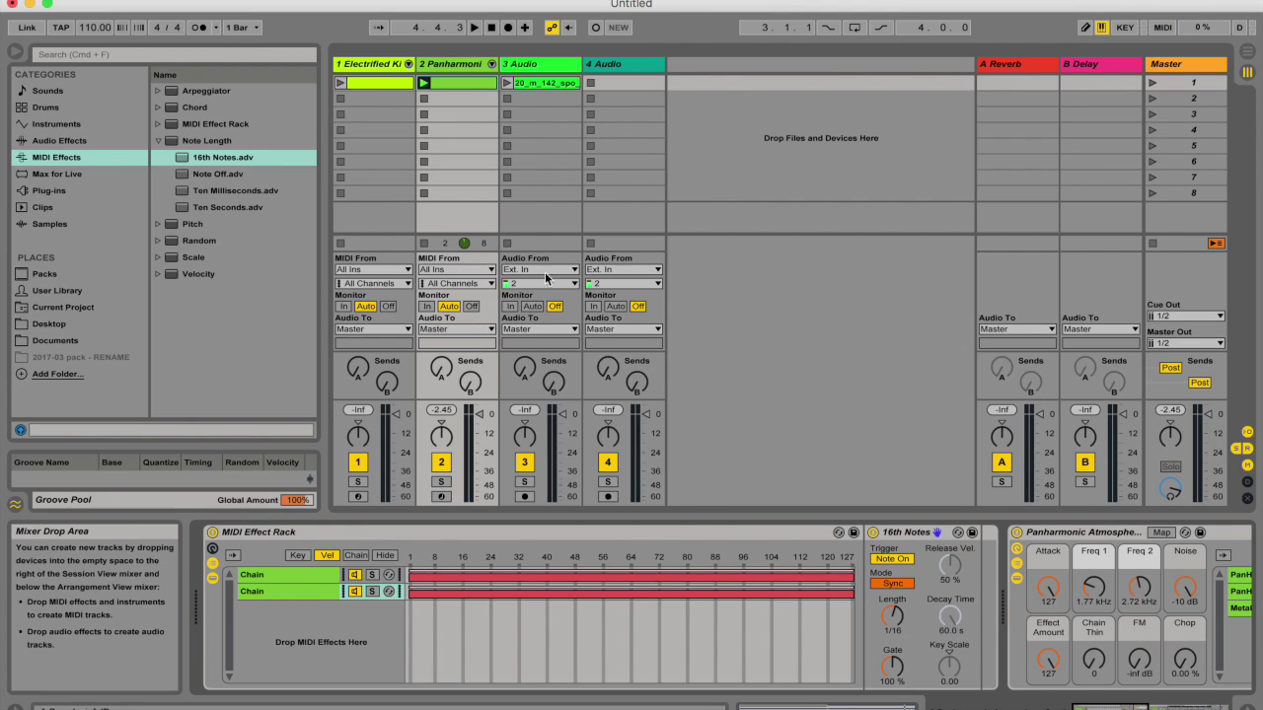
left_click(468, 83)
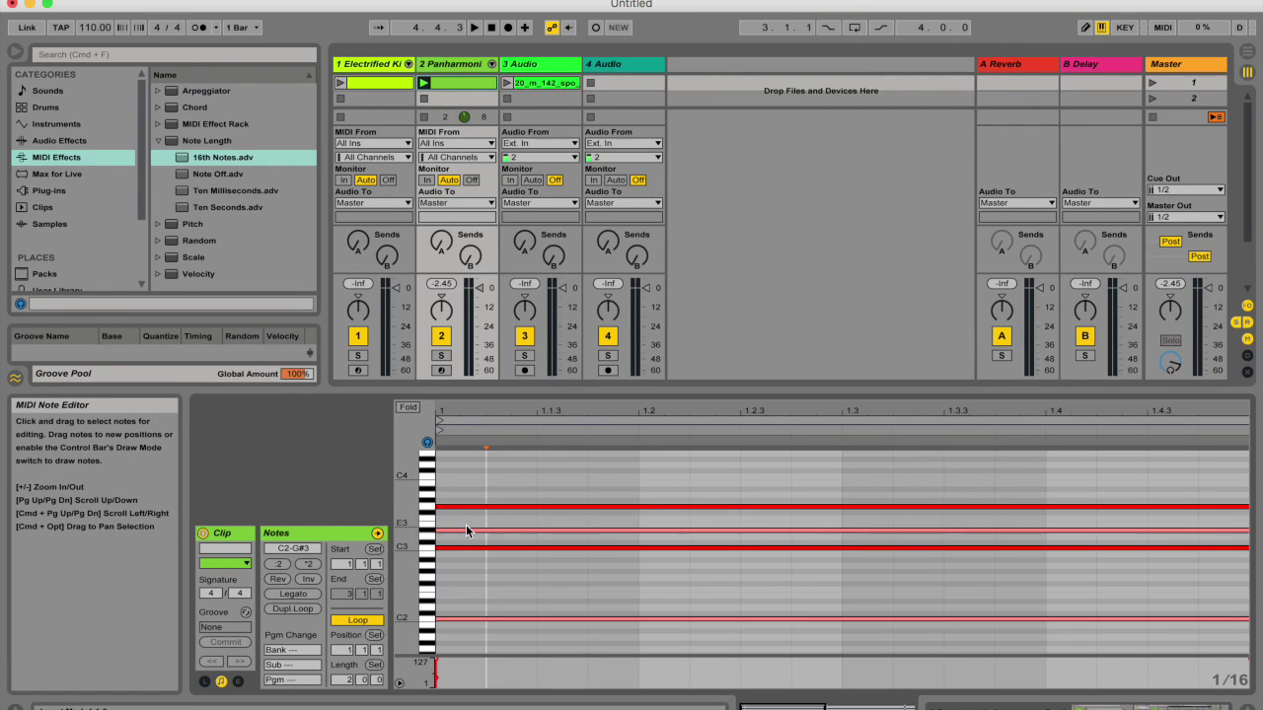
left_click(471, 619)
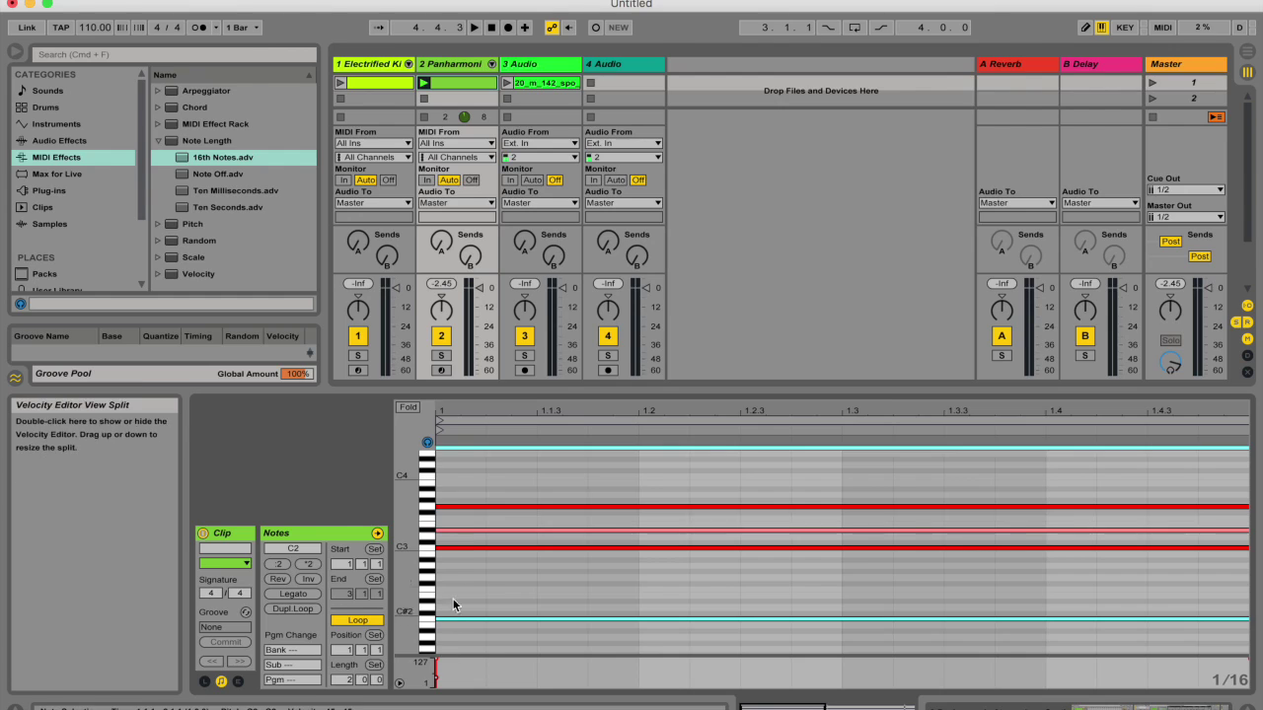
left_click(469, 507)
left_click_drag(435, 668, 438, 666)
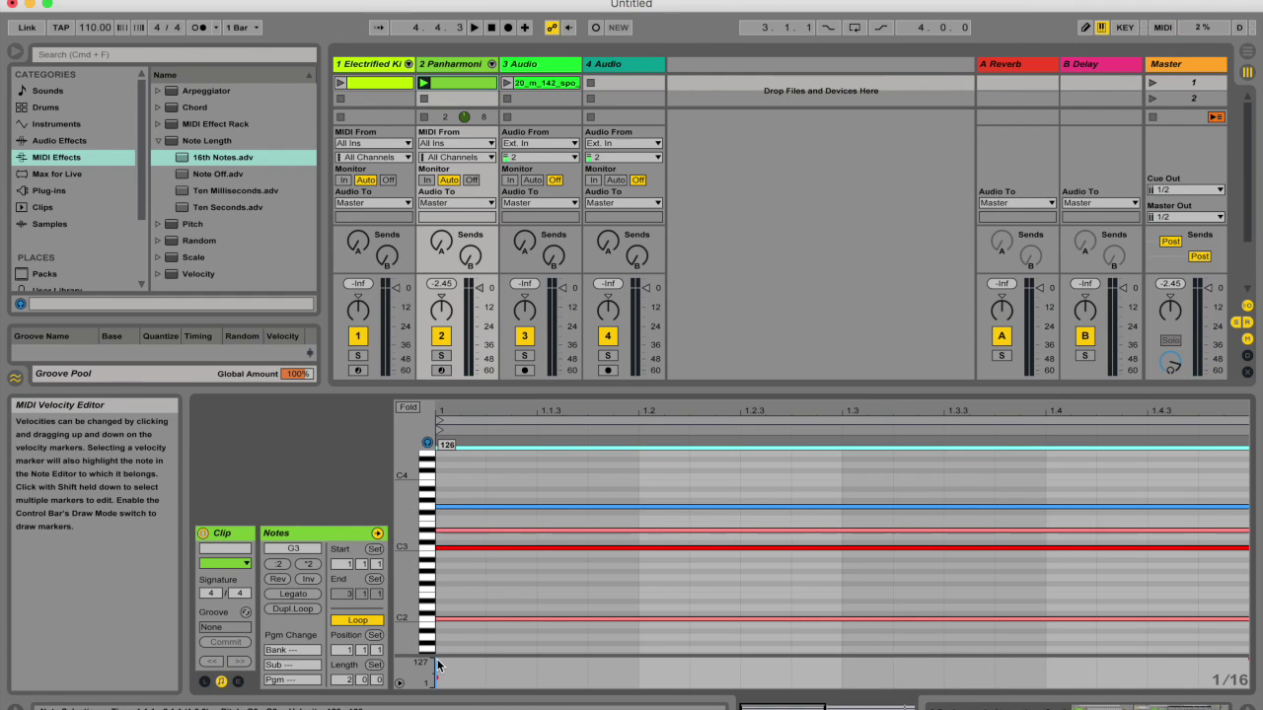
Limit the Bach 16th chain's velocity zone to 1 through about 74 and start the 16th Notes chain's zone at about 75
left_click(448, 67)
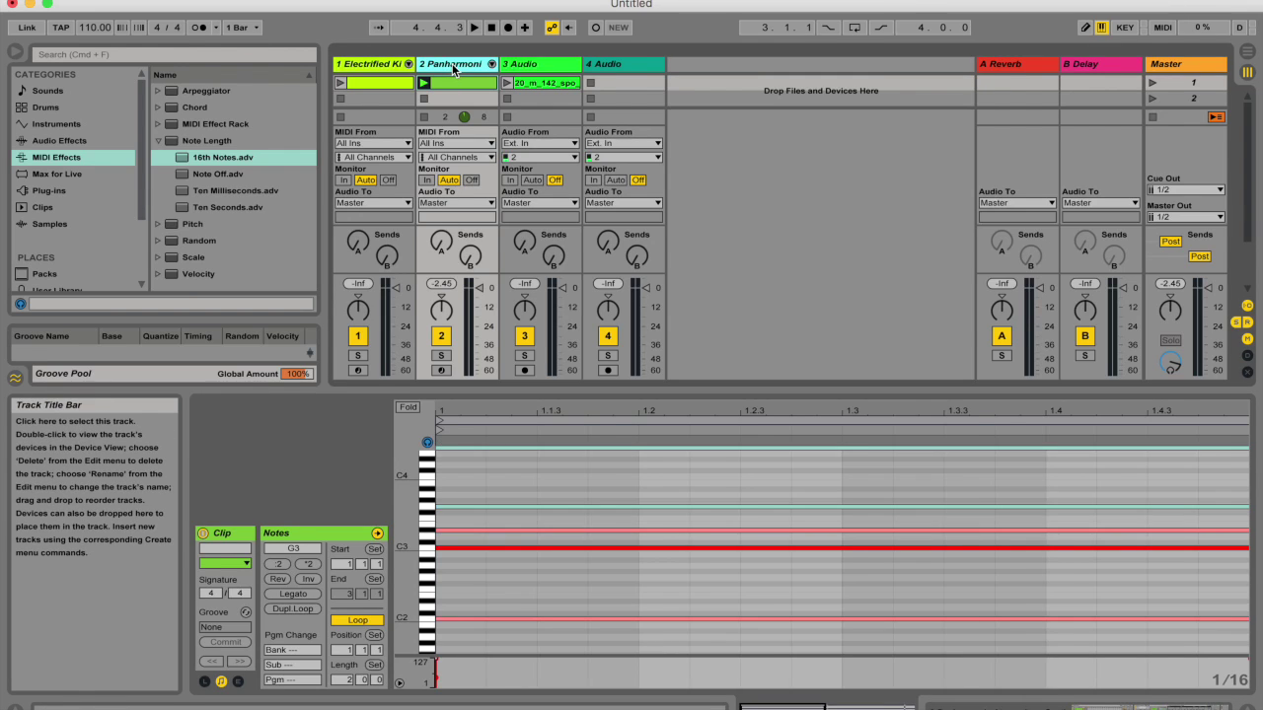
double_click(452, 67)
left_click(288, 576)
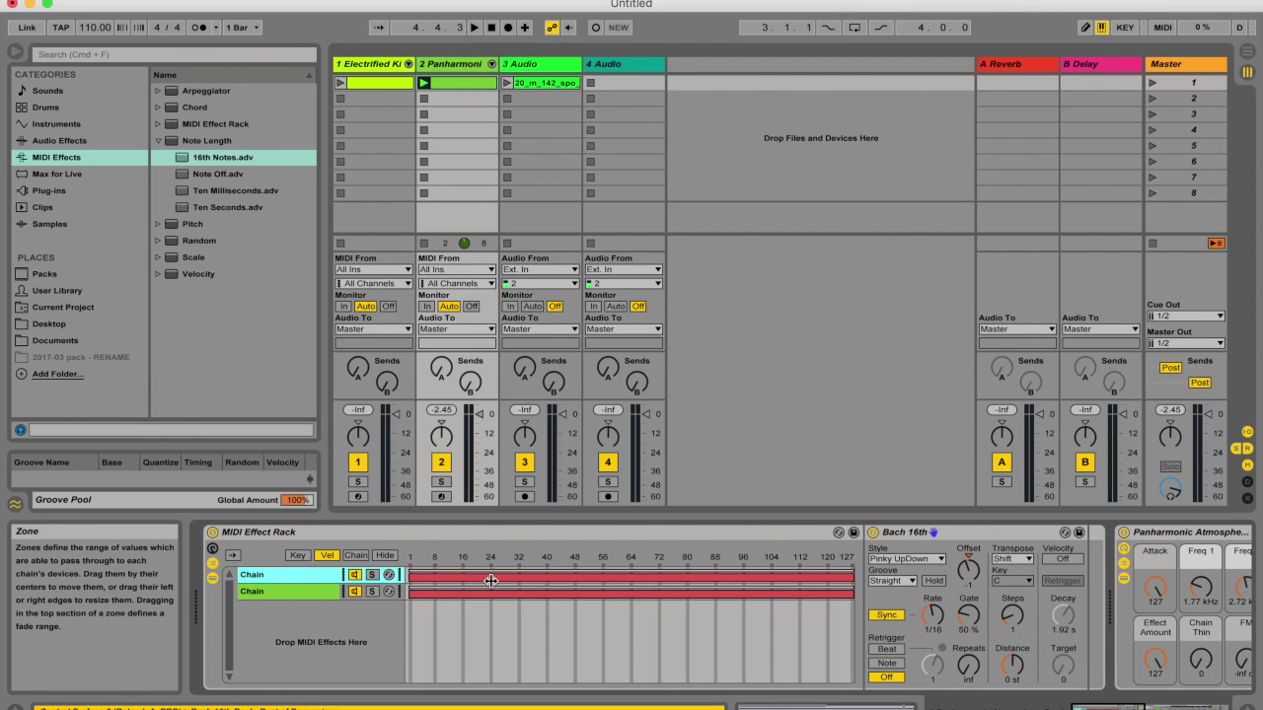
left_click_drag(850, 576, 667, 575)
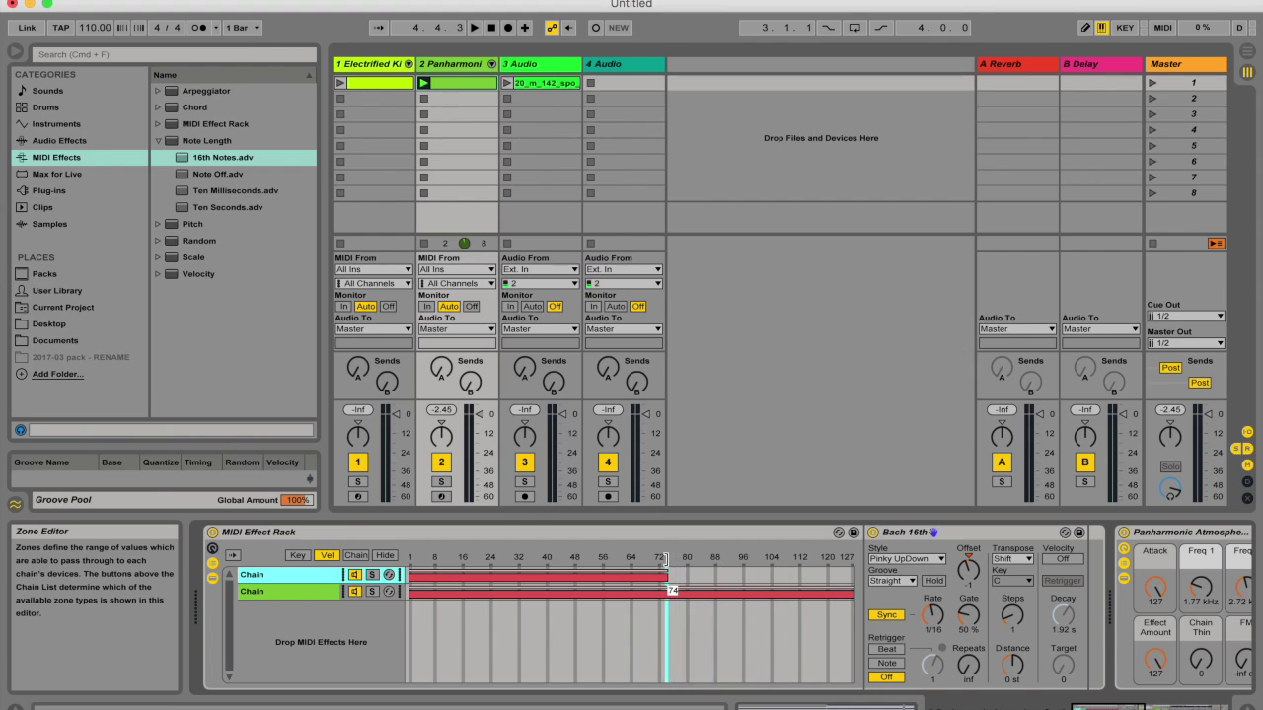
left_click(413, 595)
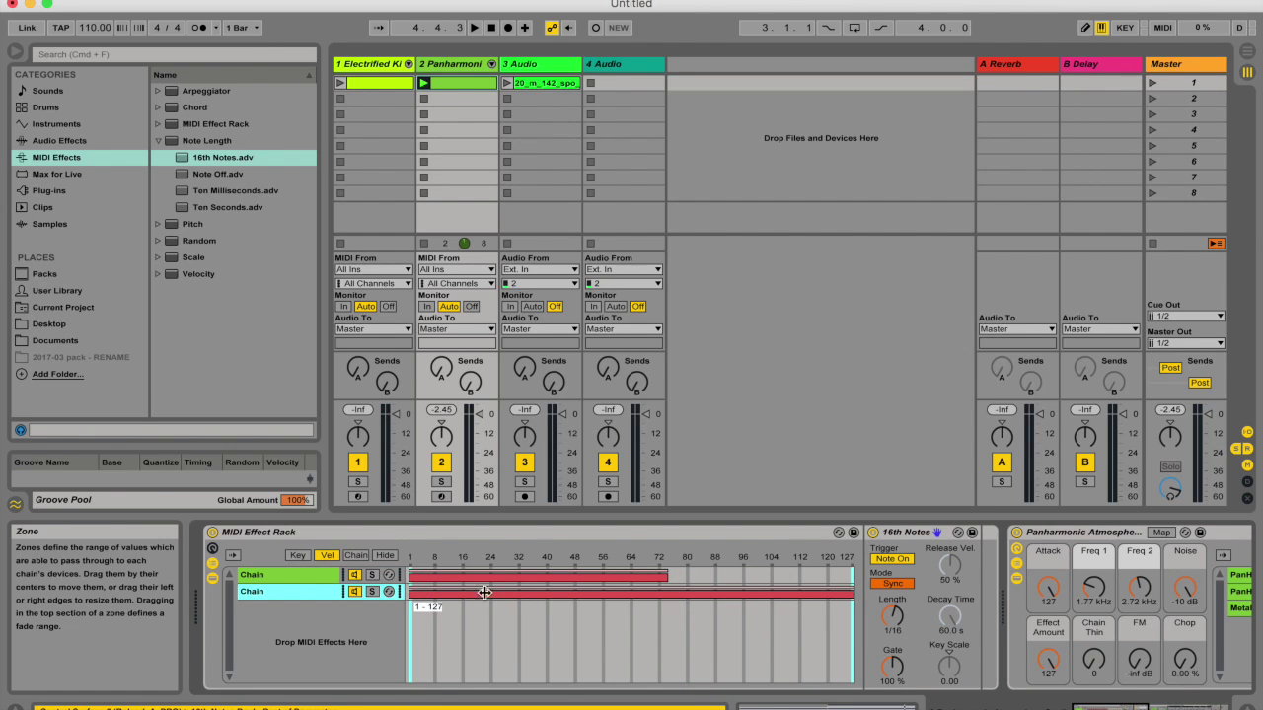
left_click_drag(415, 594, 665, 622)
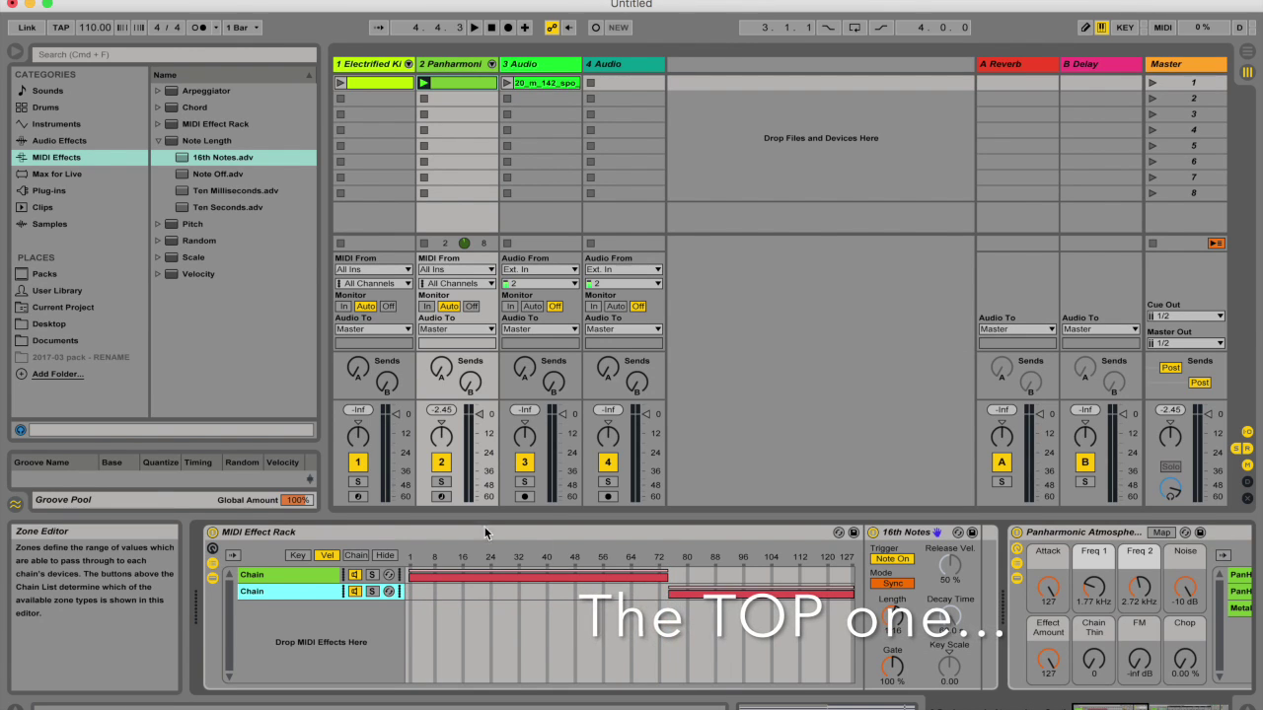
Play the clip on track 2 through the velocity split, solo the 16th Notes chain and show the chain select zones
left_click(424, 84)
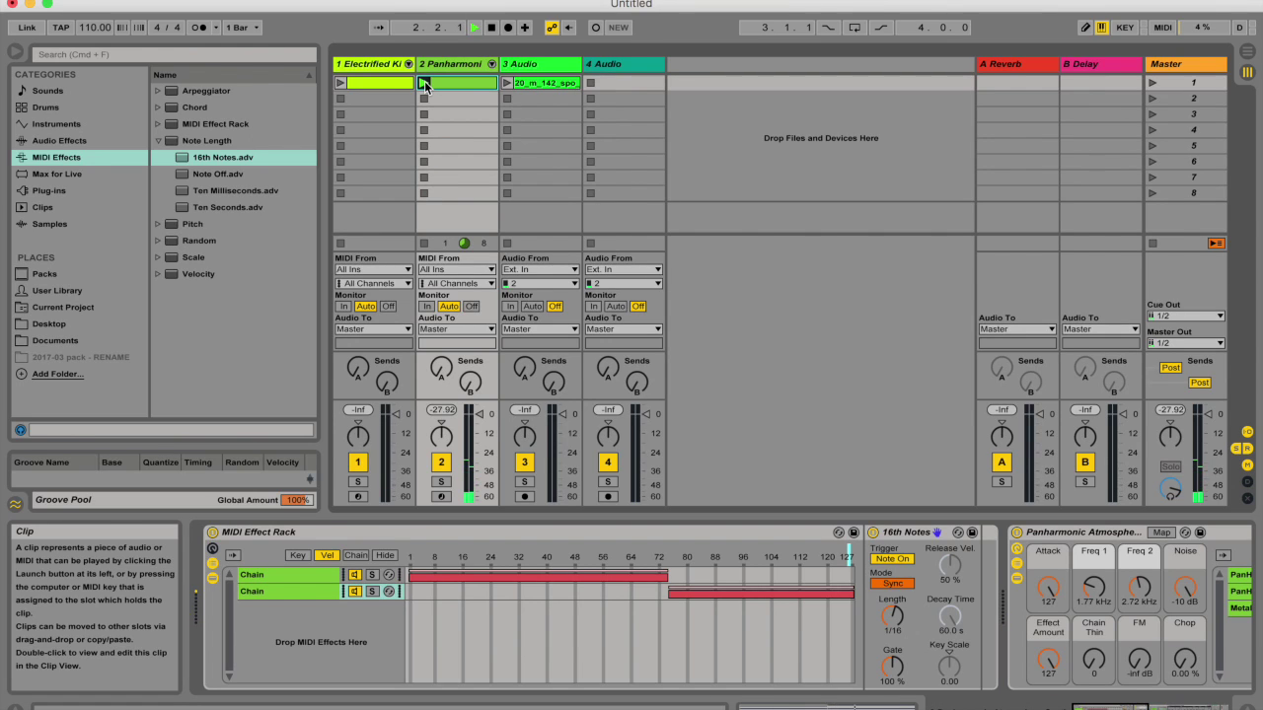
left_click(286, 591)
left_click(355, 555)
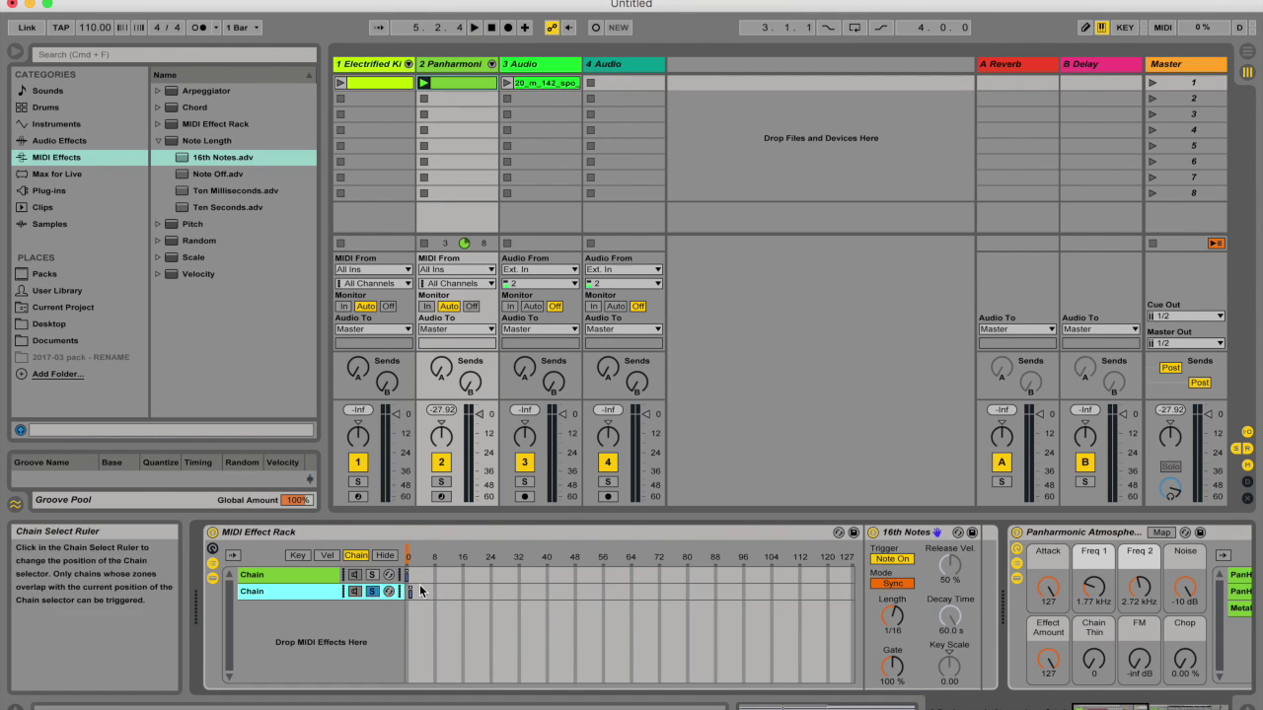
Take the 16th Notes chain out of solo and play the clip on track 2 through both chains
left_click(320, 572)
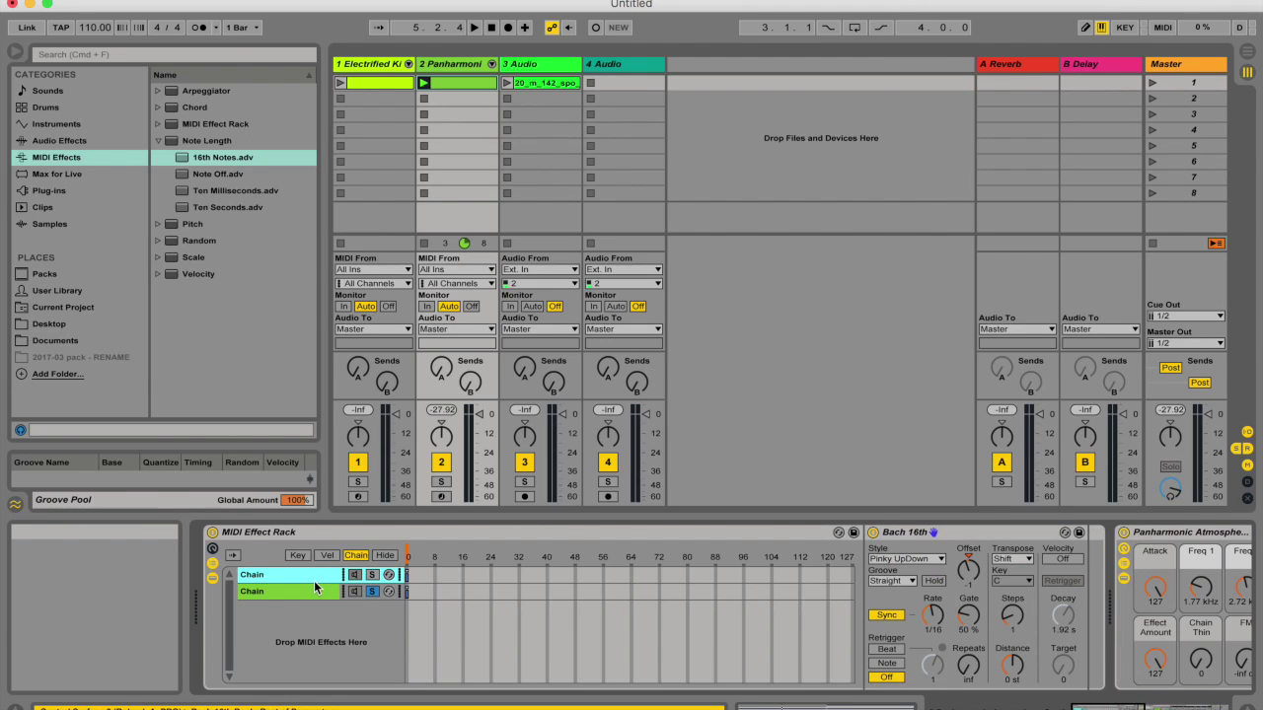
left_click(369, 593)
left_click(425, 83)
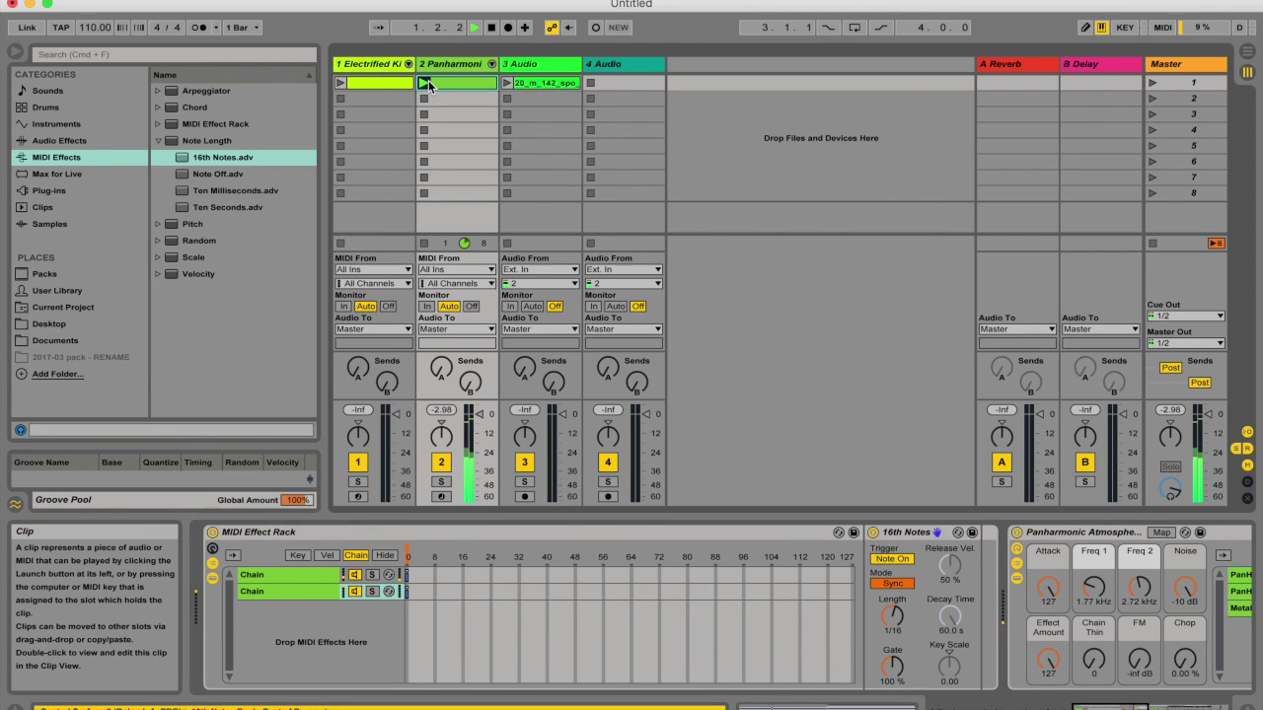
Show the MIDI Effect Rack's velocity zones and slightly raise the velocity of all notes in track 2's clip
left_click(327, 555)
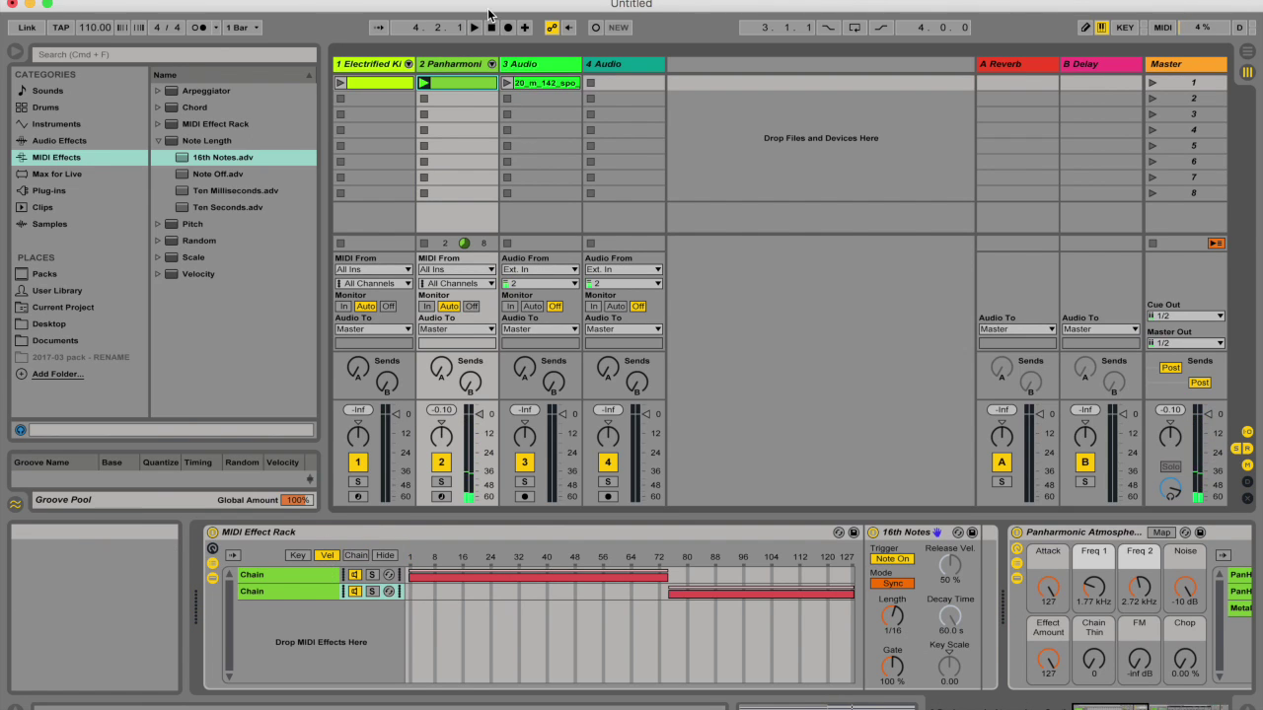
double_click(470, 80)
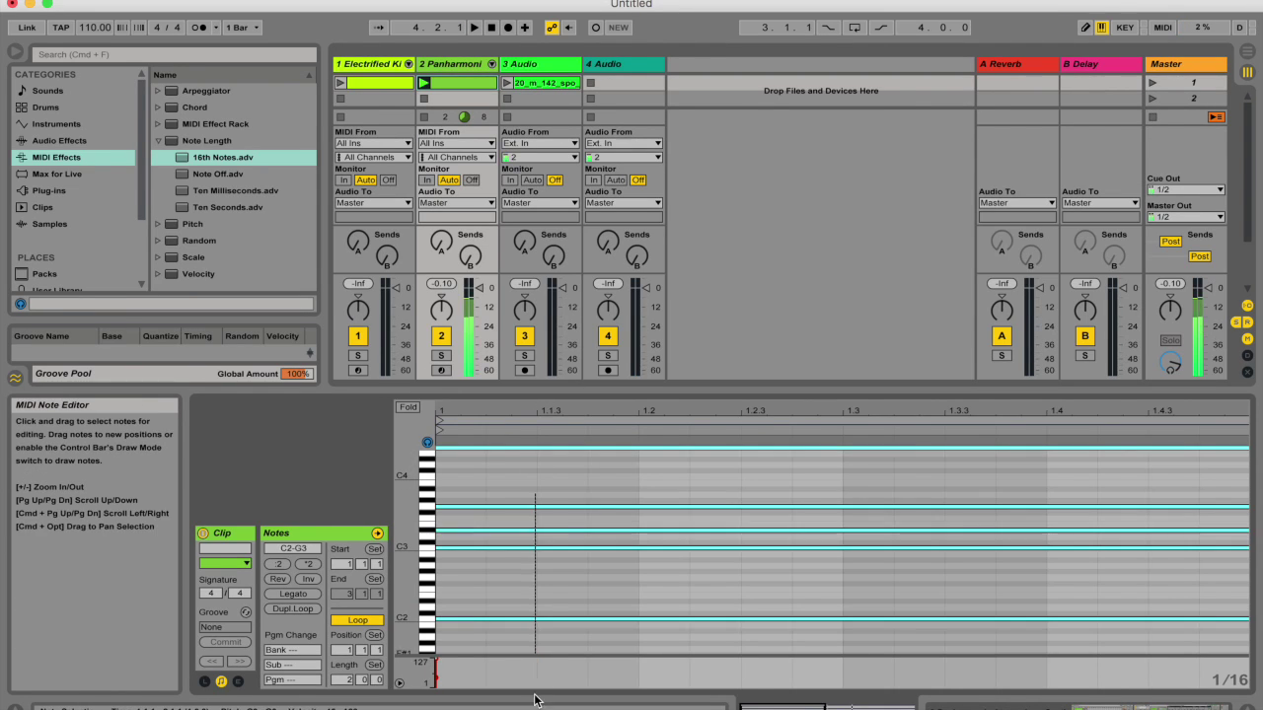
mouse_move(436, 668)
left_mouse_down()
mouse_move(436, 682)
mouse_move(436, 665)
left_mouse_up()
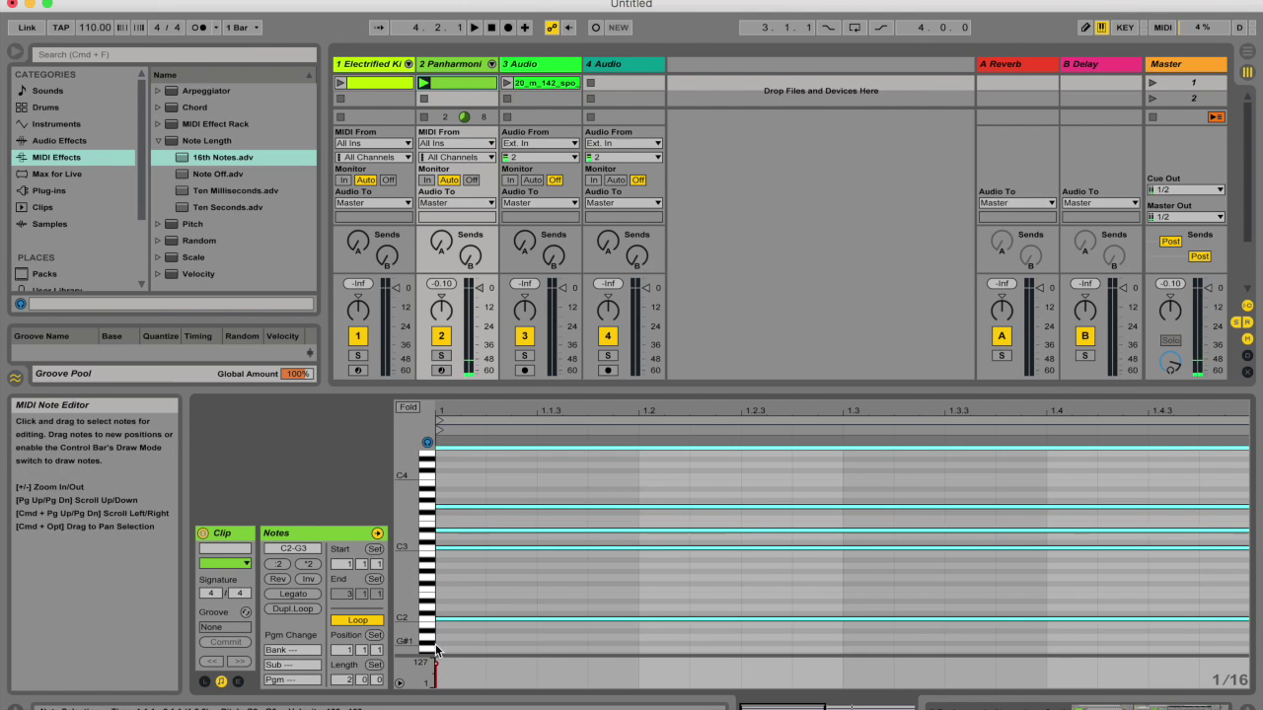
Restore both chains' velocity zones to the full 1 to 127 range and show the key zones of the MIDI Effect Rack
left_click(453, 66)
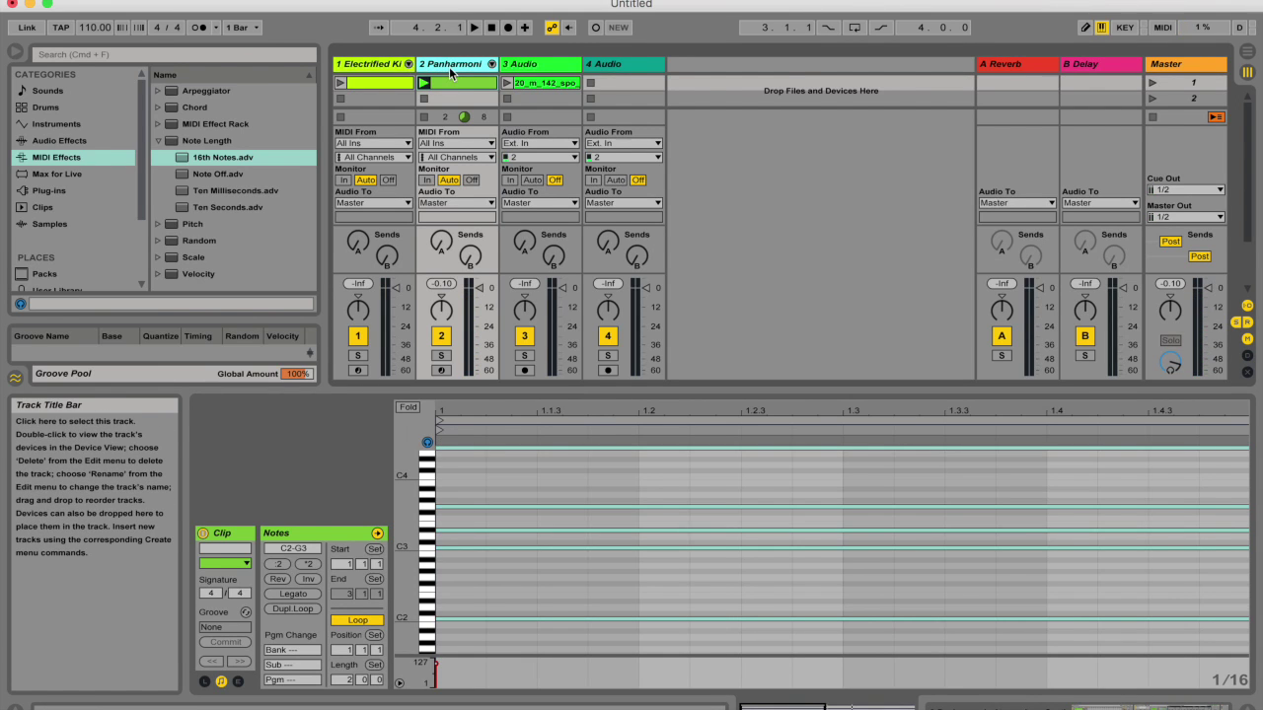
double_click(450, 70)
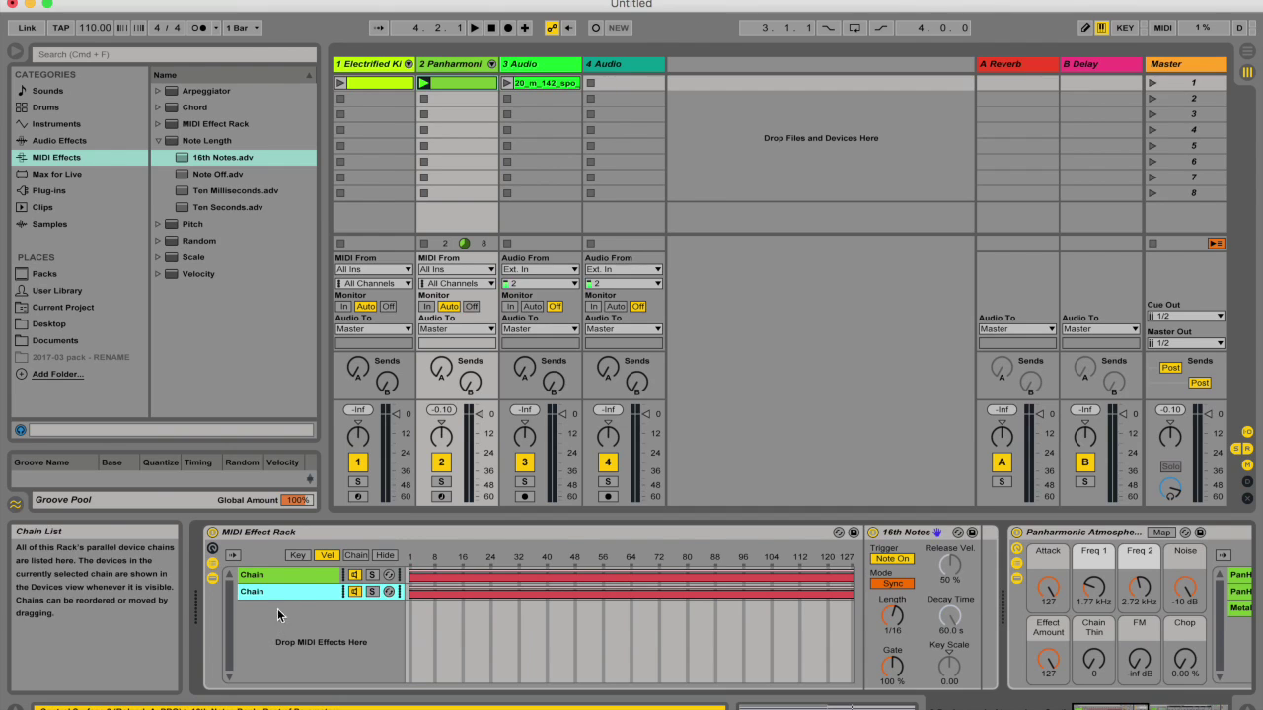
left_click(298, 556)
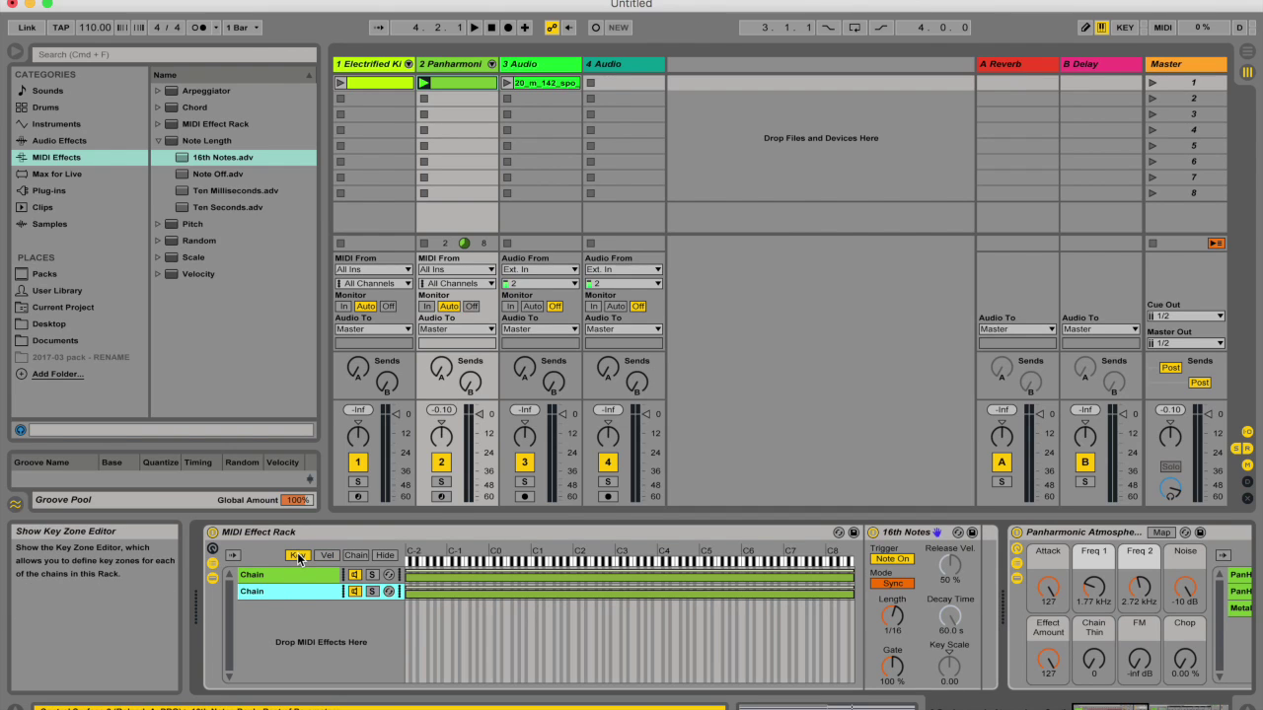
left_click(415, 575)
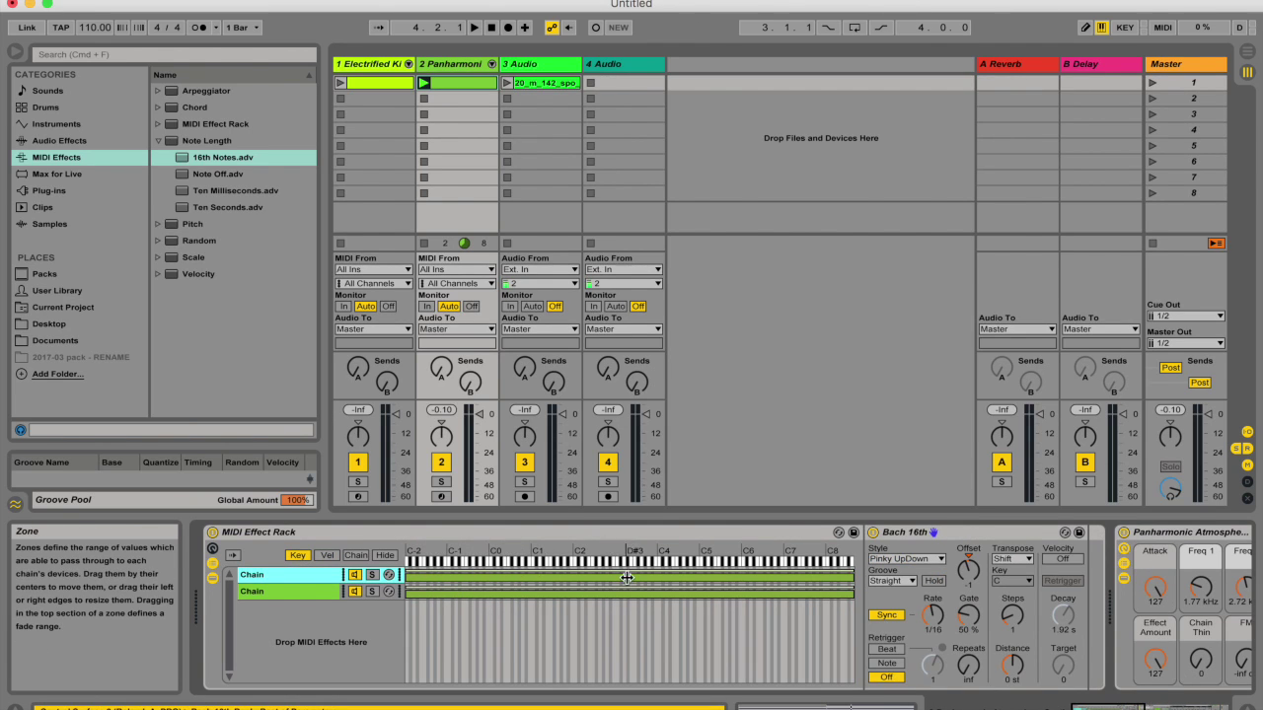
left_click(479, 592)
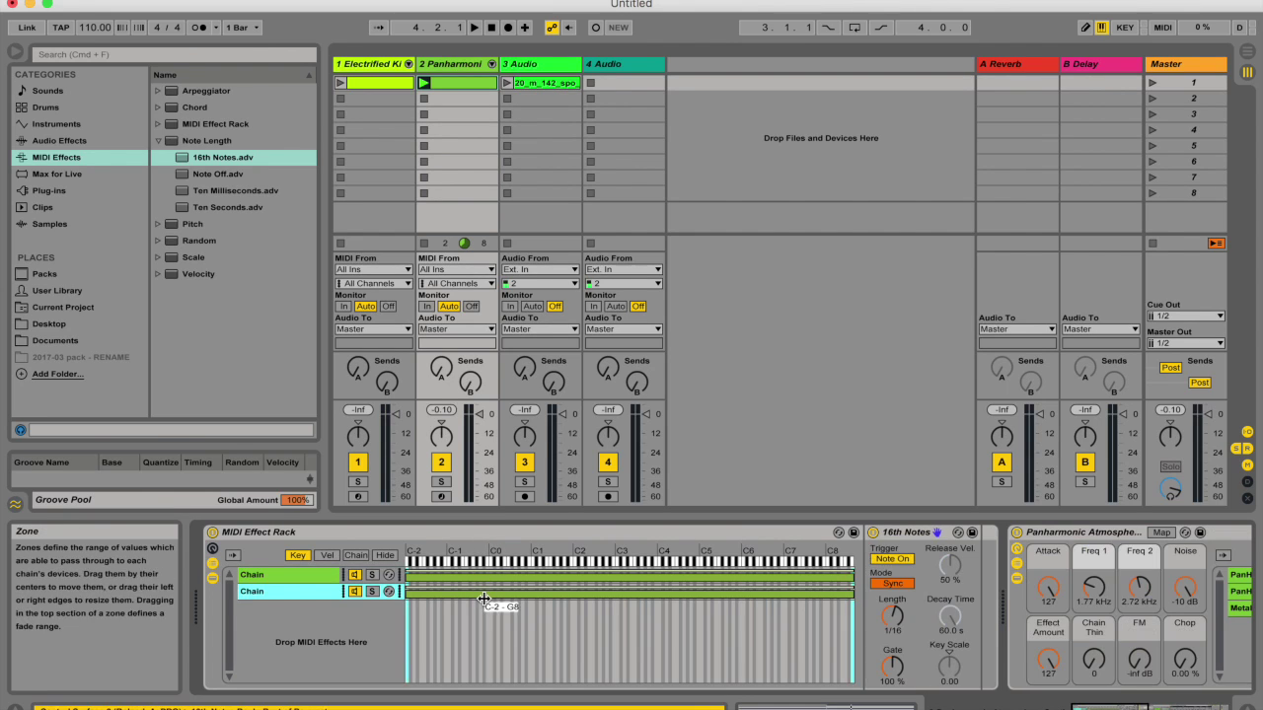
Inspect the C2 and C3 notes in track 2's clip and return to the track's MIDI Effect Rack
left_click(464, 82)
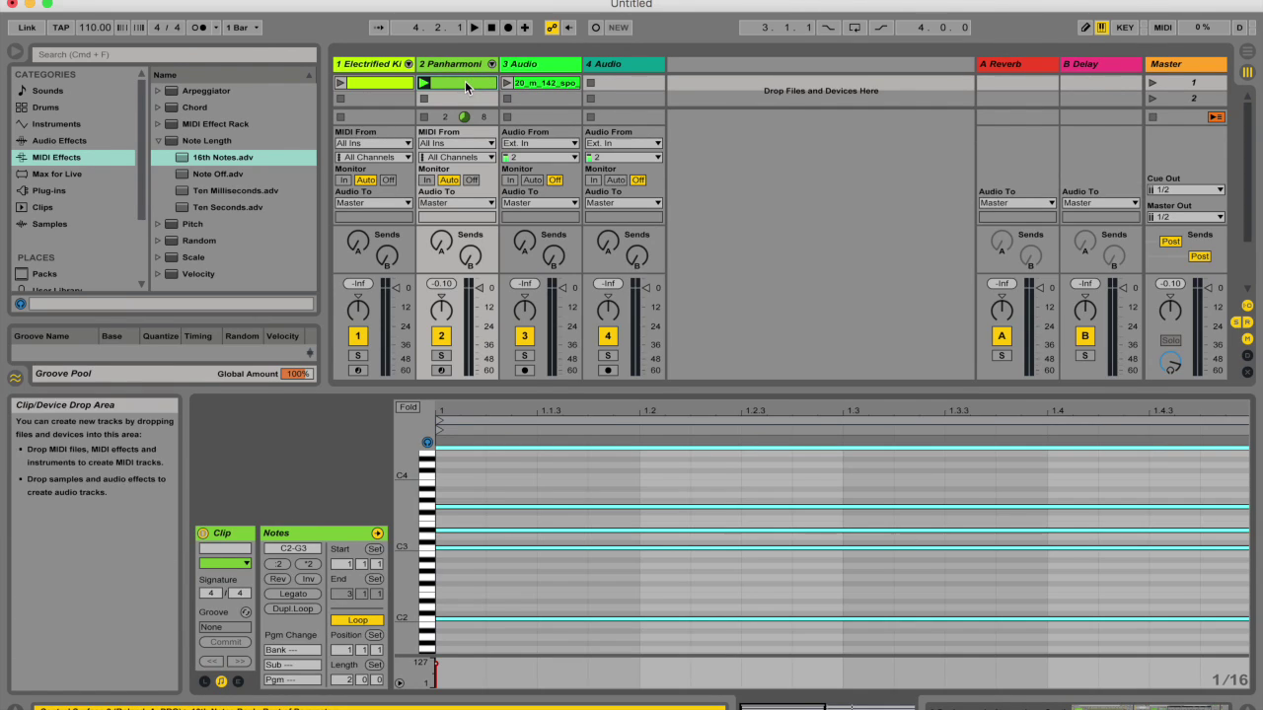
left_click(467, 617)
left_click(455, 545)
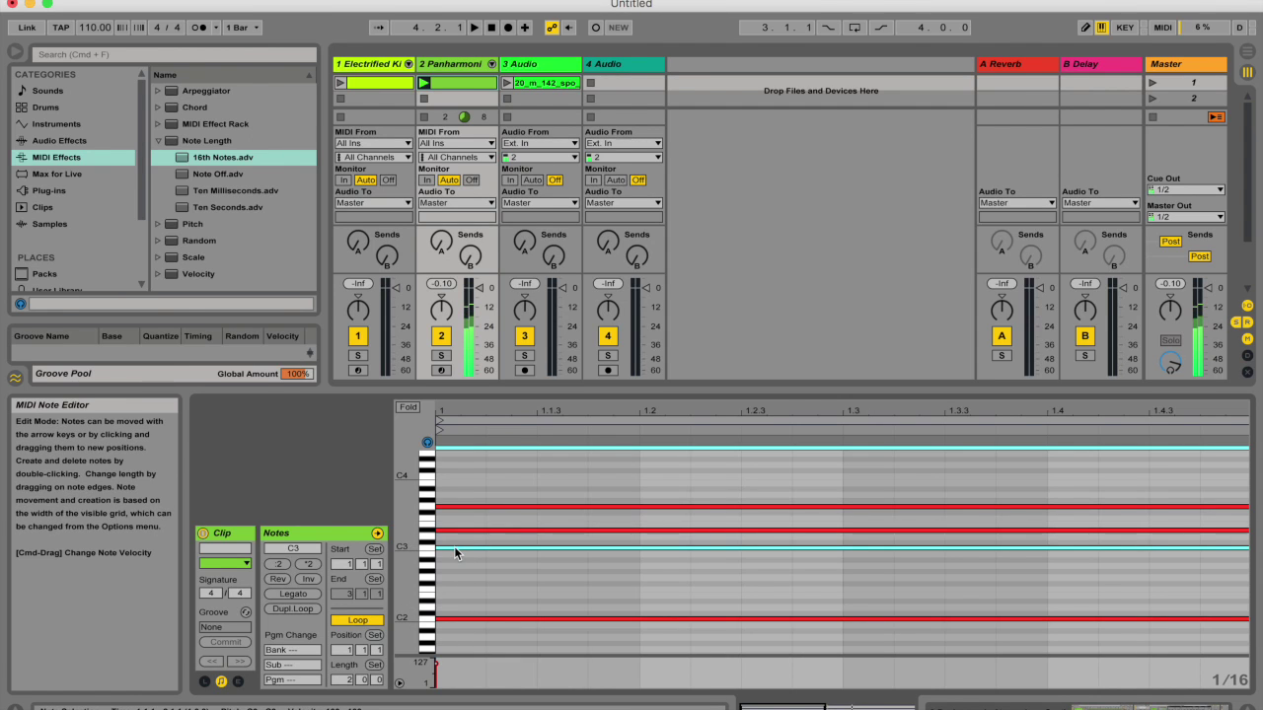
left_click(457, 64)
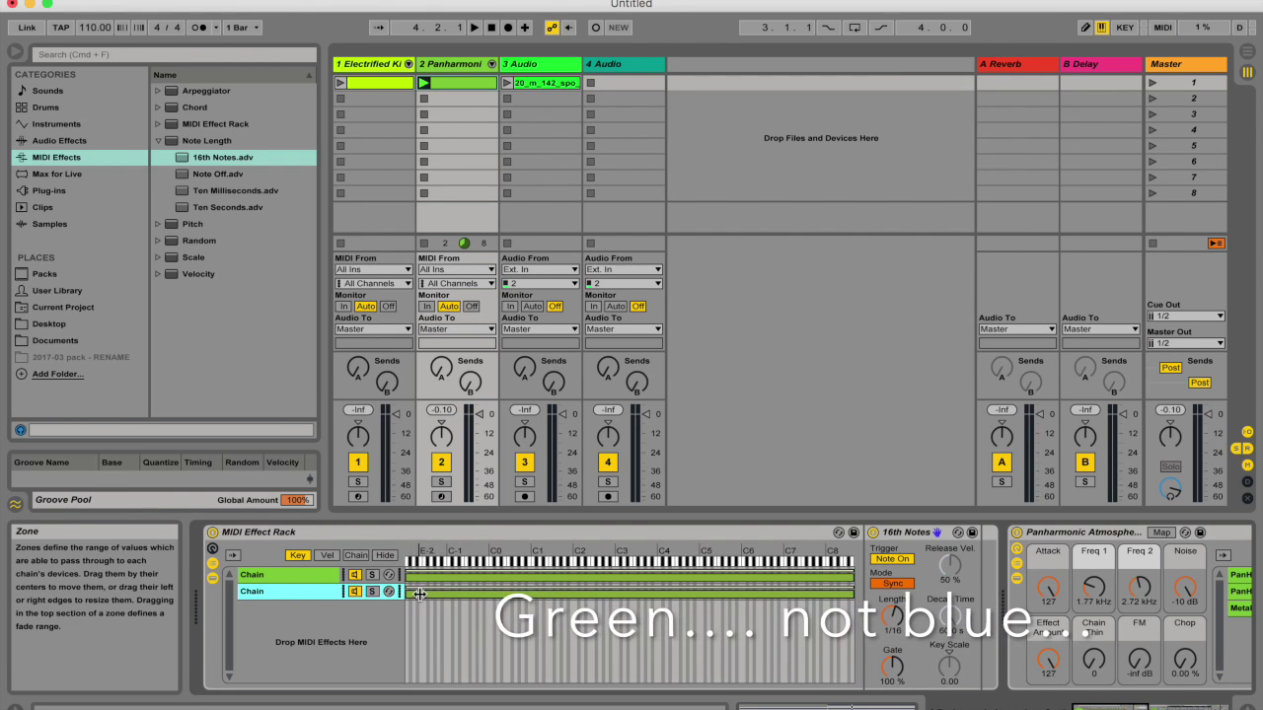
Start the 16th Notes chain's key zone and end the Bach 16th chain's at about D3, and play track 2's clip
left_click_drag(412, 591, 627, 592)
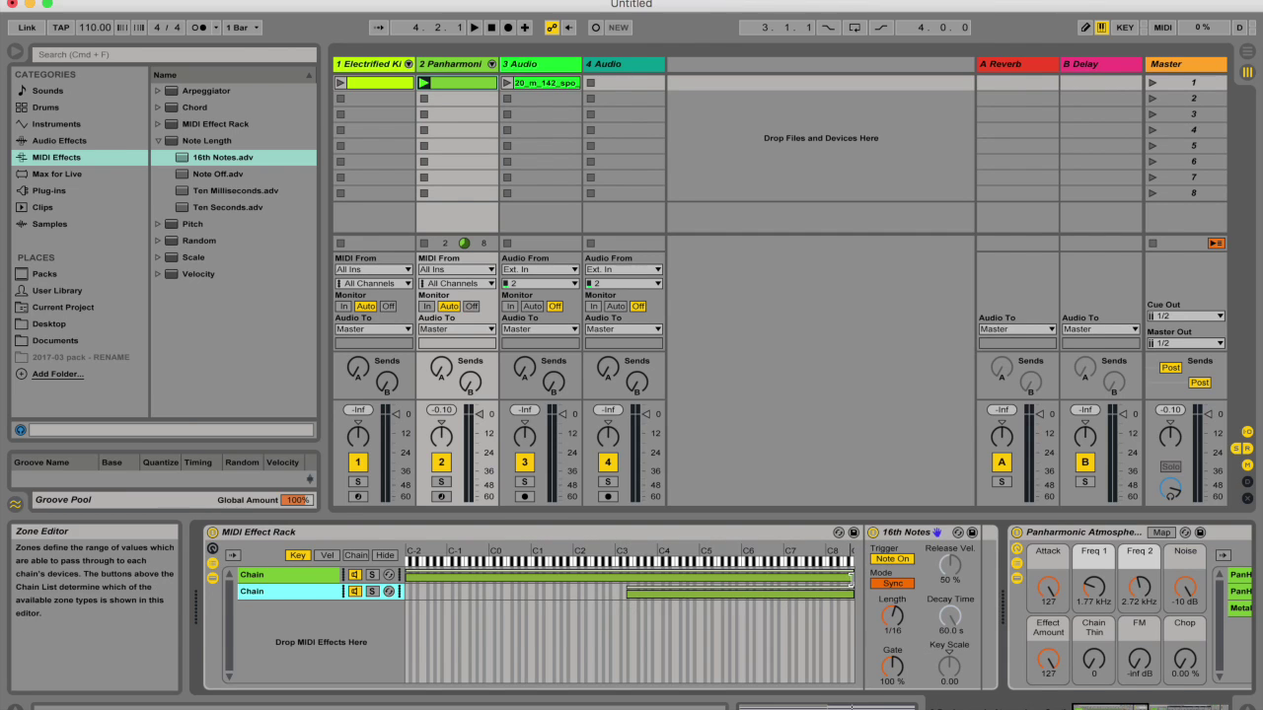
left_click_drag(853, 574, 628, 574)
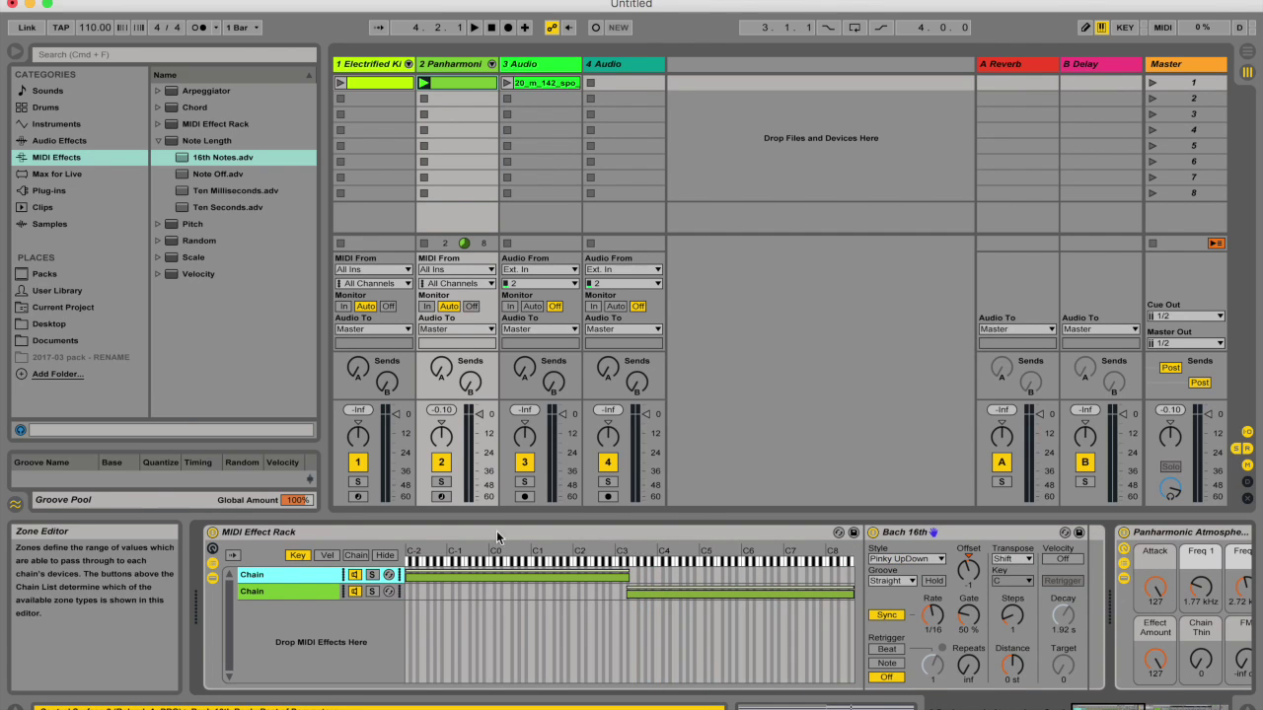
left_click(424, 83)
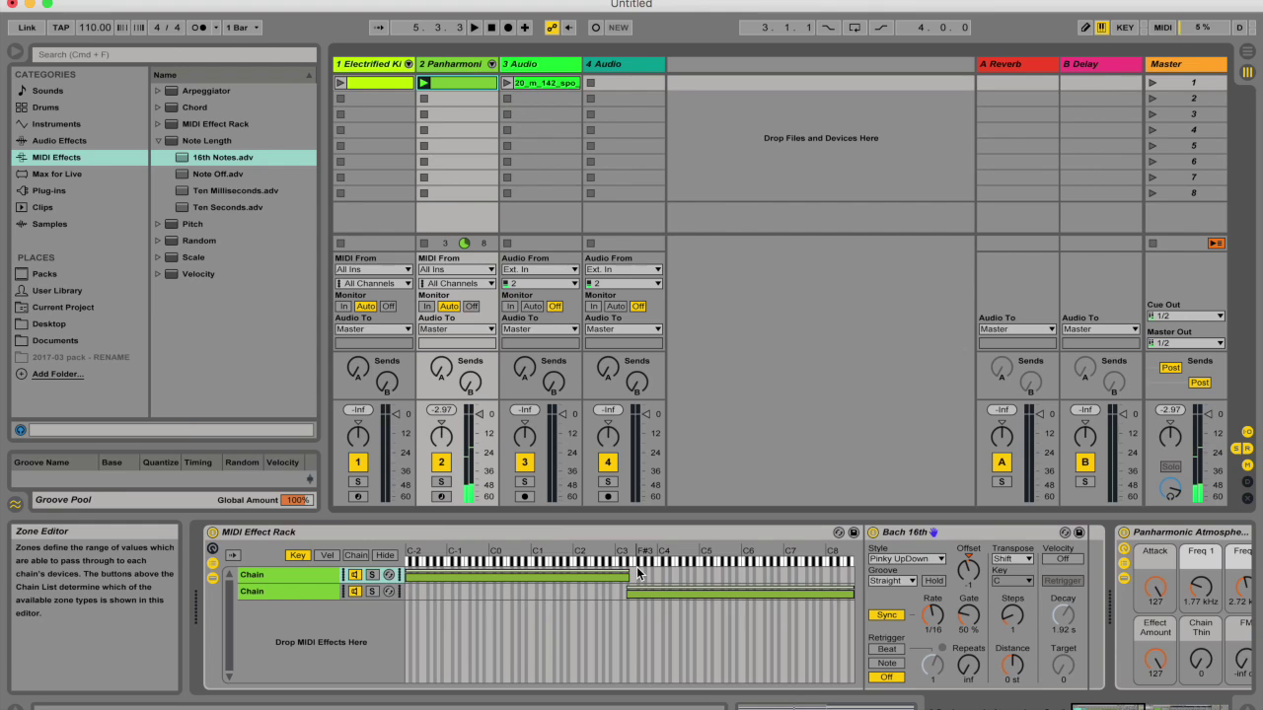
Play track 3's audio clip alongside track 2, view its sample and return to the Audio Effect Rack
left_click(506, 82)
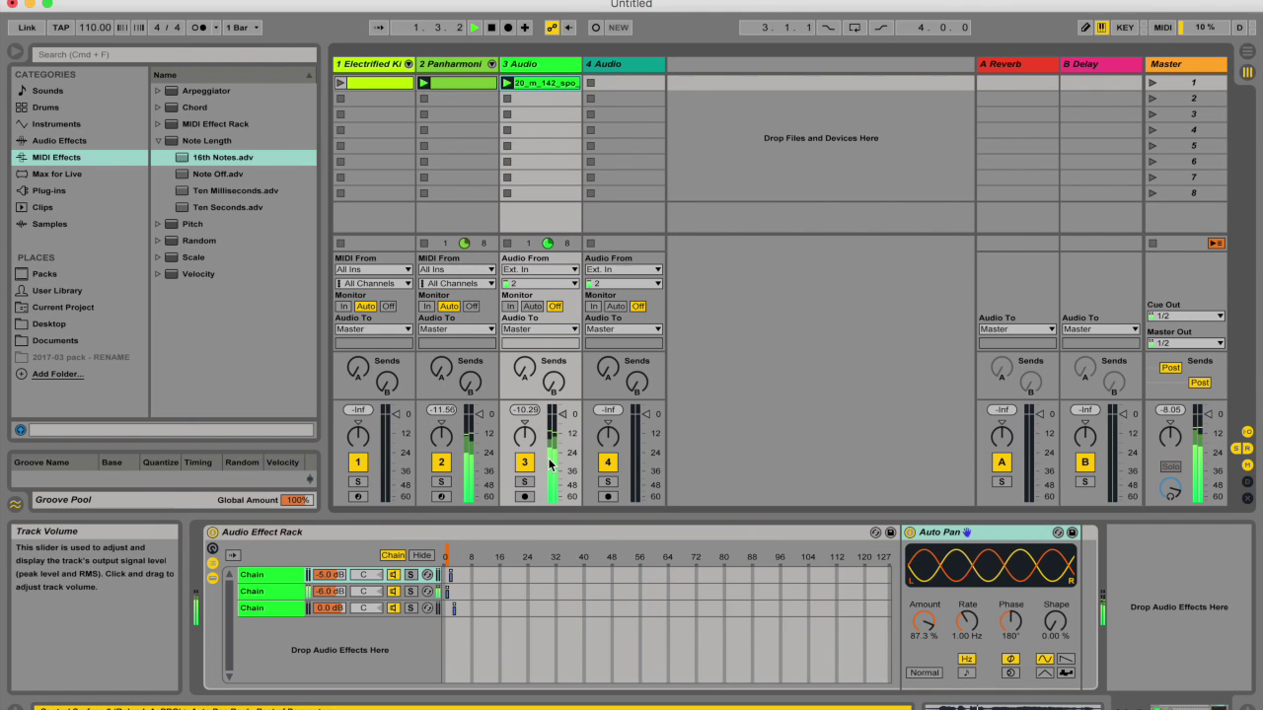
left_click(530, 82)
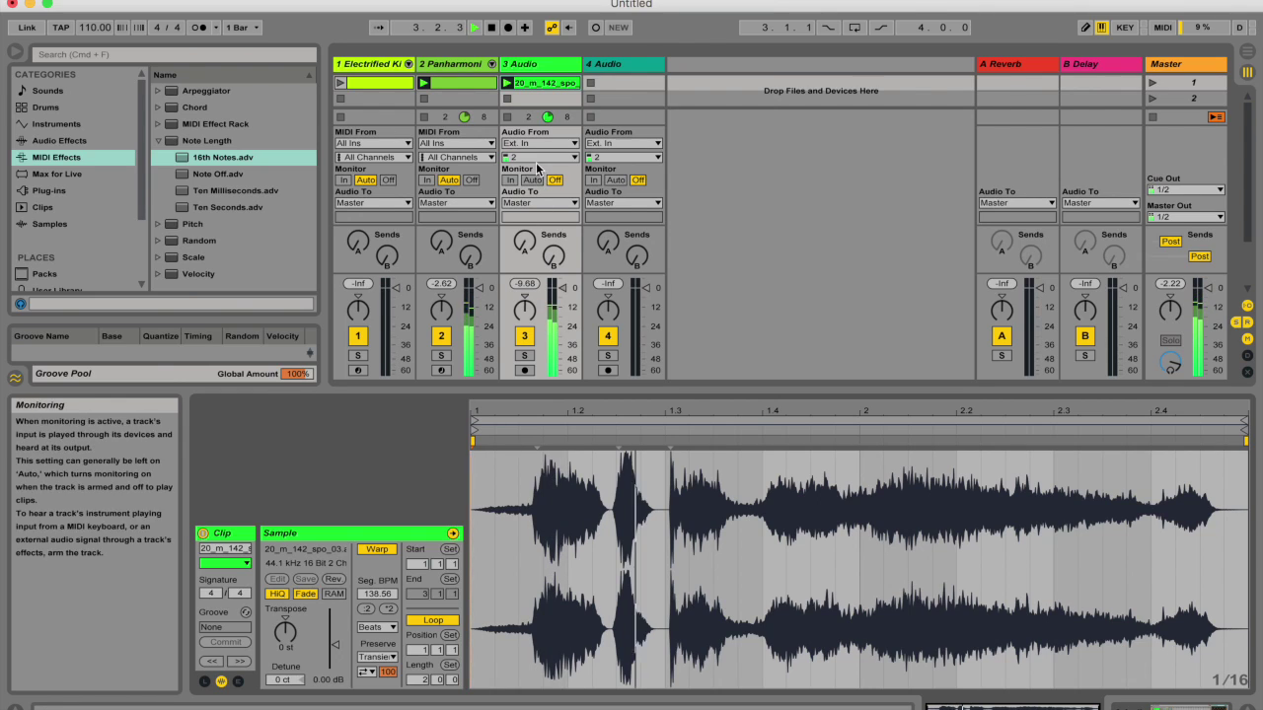
left_click(542, 65)
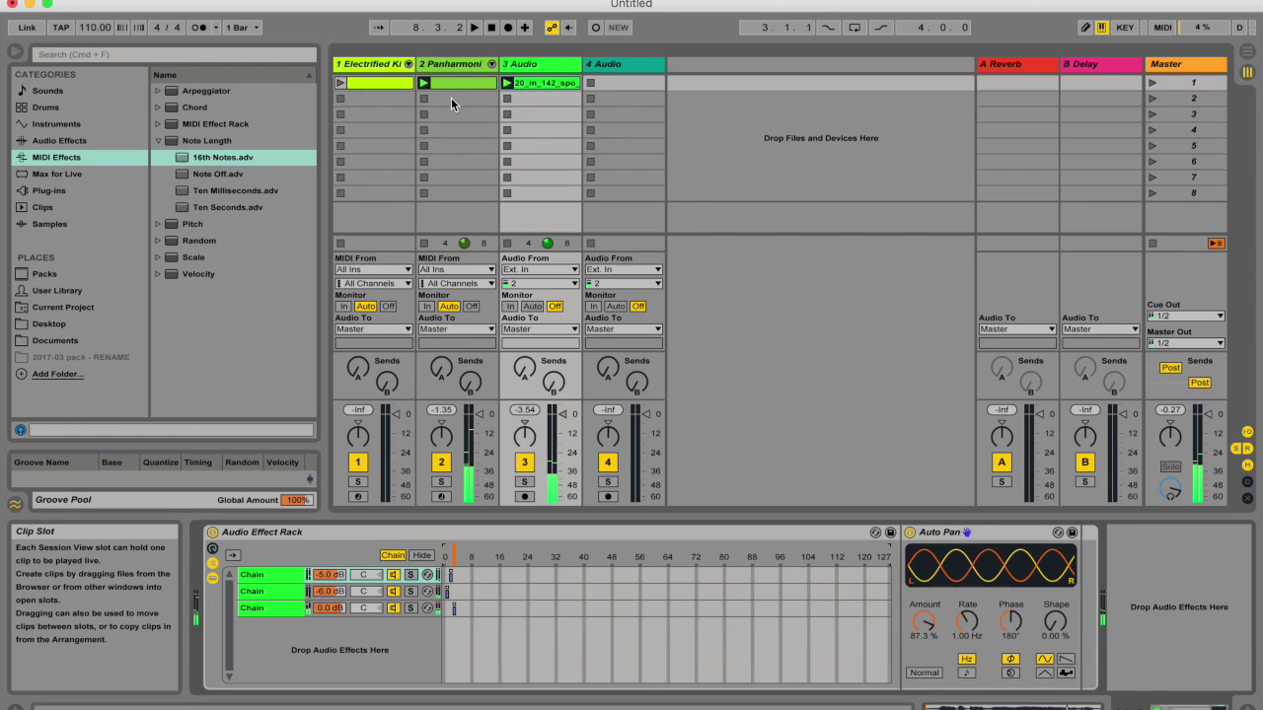
Fade out the Bach 16th chain's key zone from about E1 and fade in the 16th Notes chain's key zone up to about A#5
left_click(465, 62)
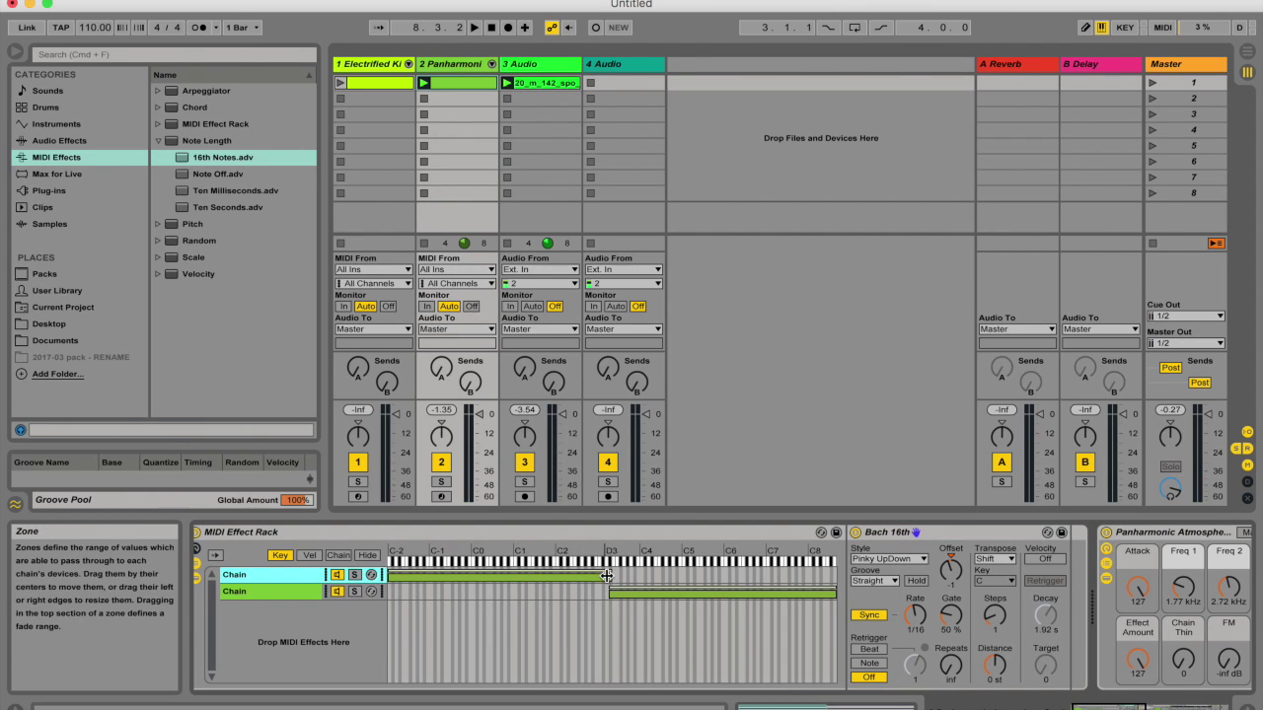
left_click_drag(607, 576, 718, 587)
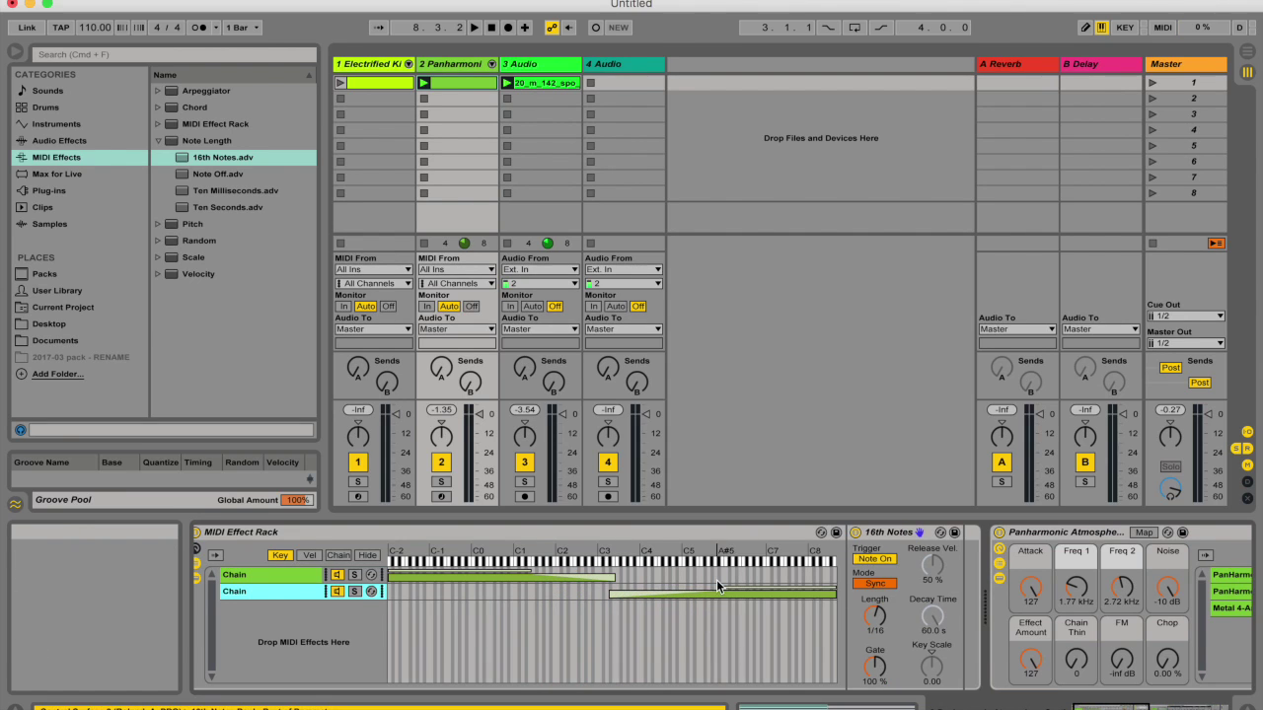
Try adding a fade to the Bach 16th chain's velocity zone and to its chain select zone
left_click(309, 555)
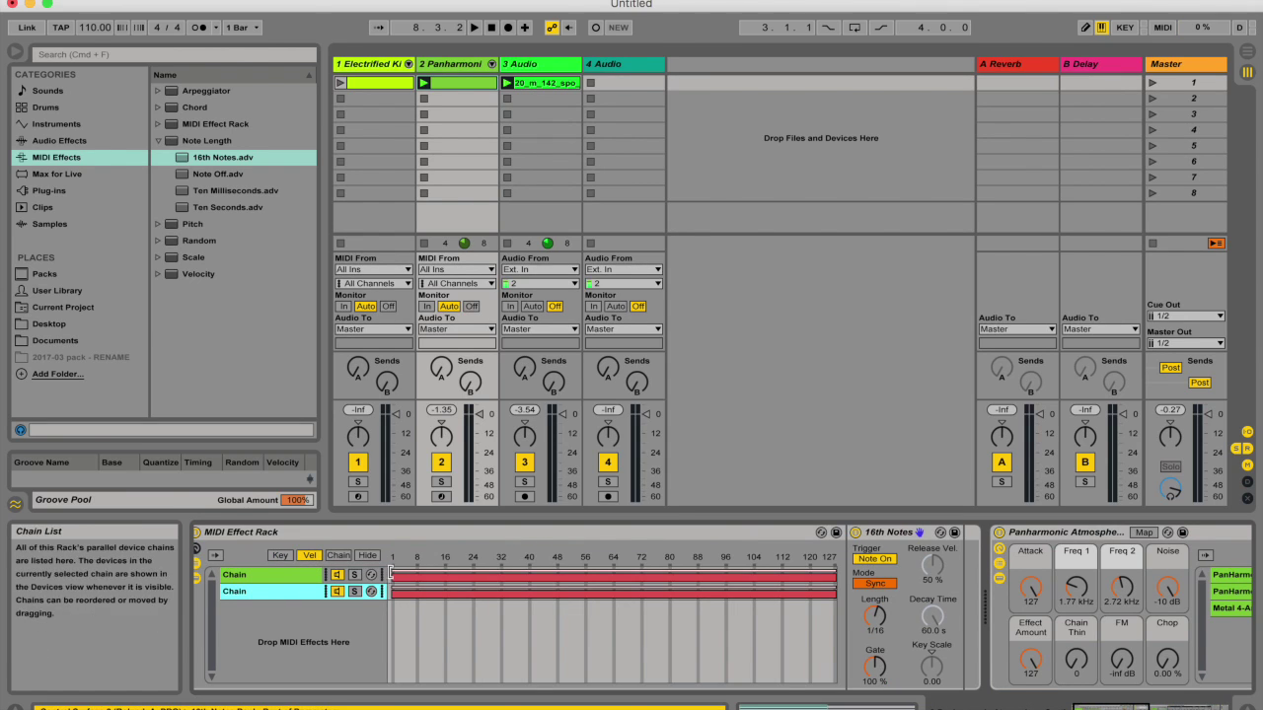
left_click_drag(394, 572, 483, 572)
left_click(338, 555)
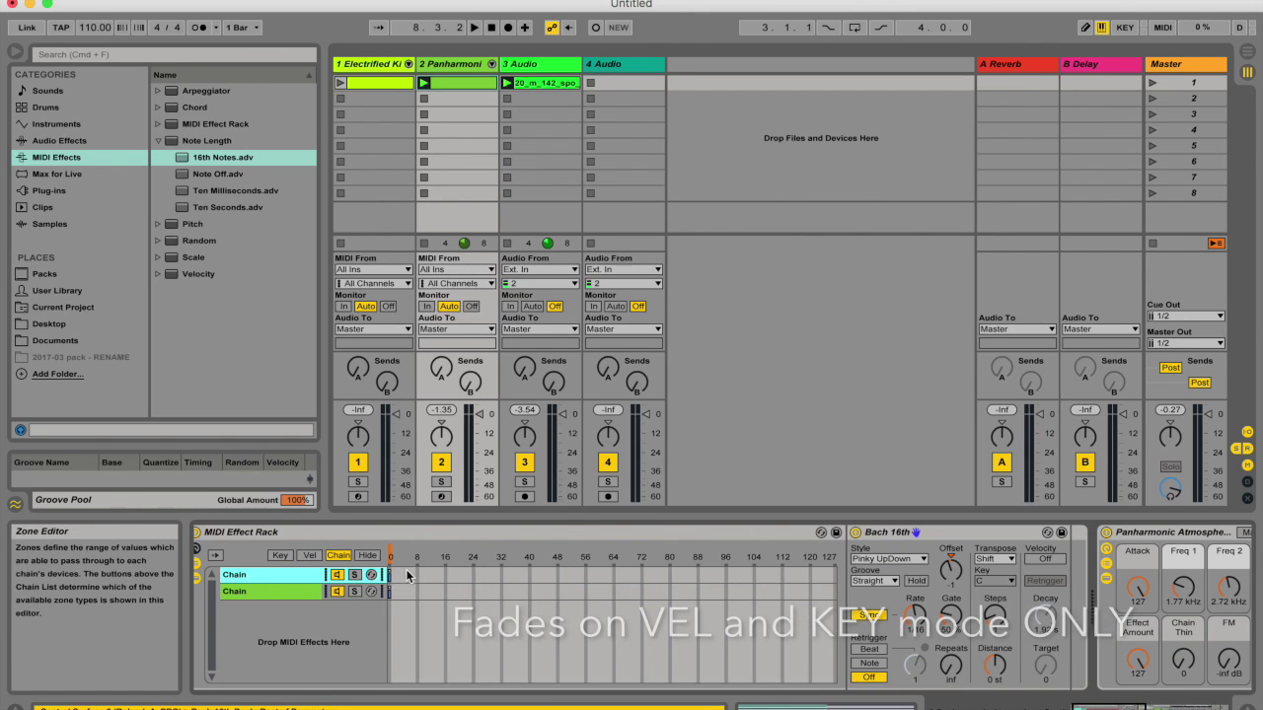
mouse_move(391, 576)
left_mouse_down()
mouse_move(418, 579)
mouse_move(406, 576)
left_mouse_up()
Show the MIDI Effect Rack's key zone fades again and compare them with the Audio Effect Rack on track 3
left_click(280, 555)
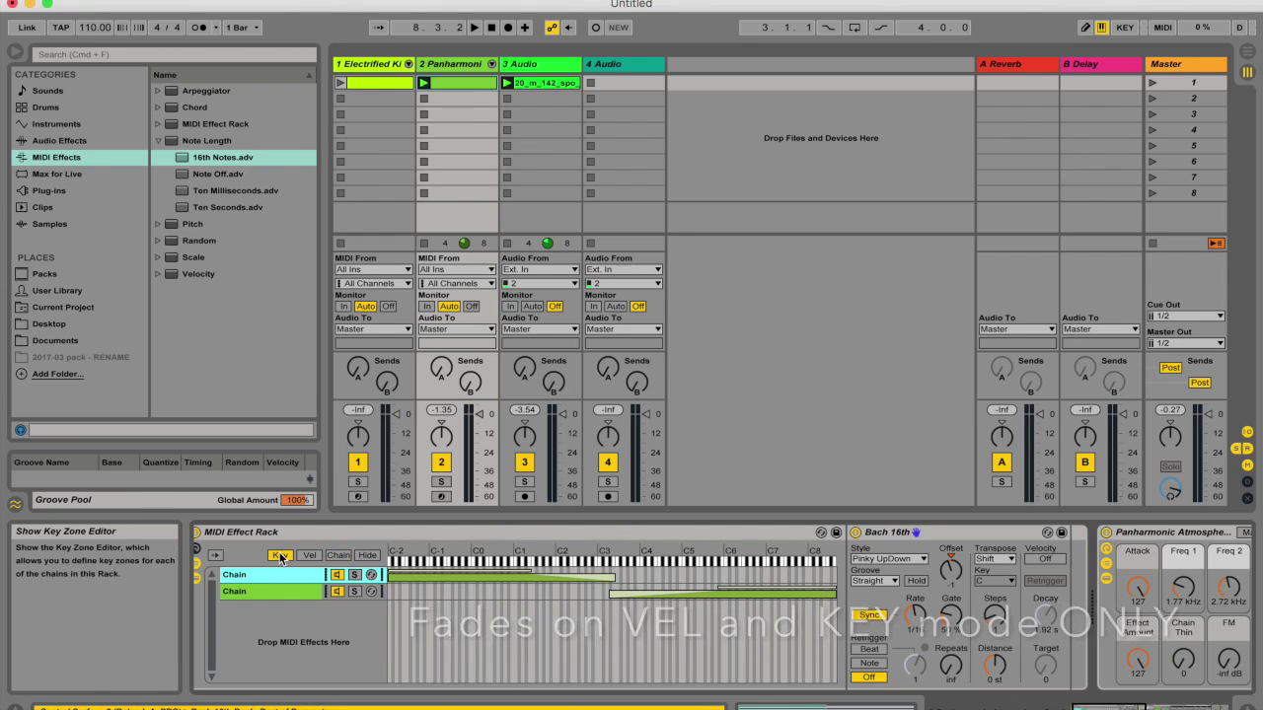
left_click(272, 591)
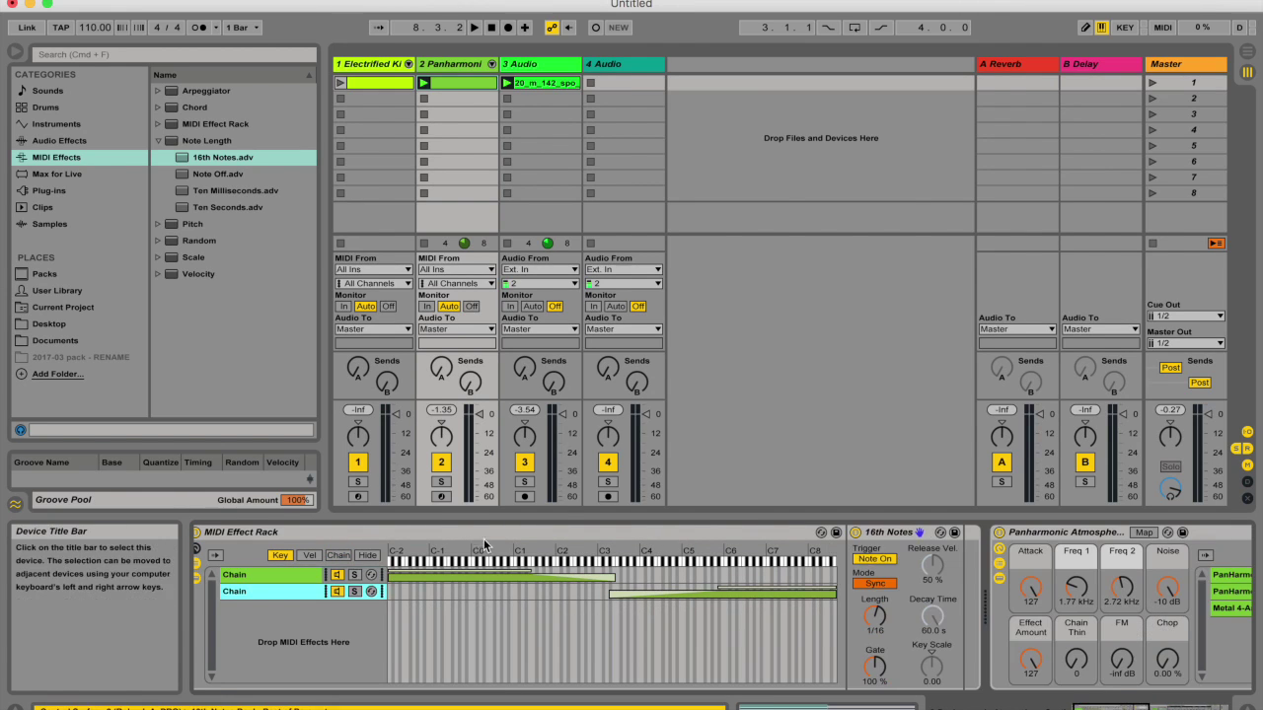
scroll(492, 596, "left", 1)
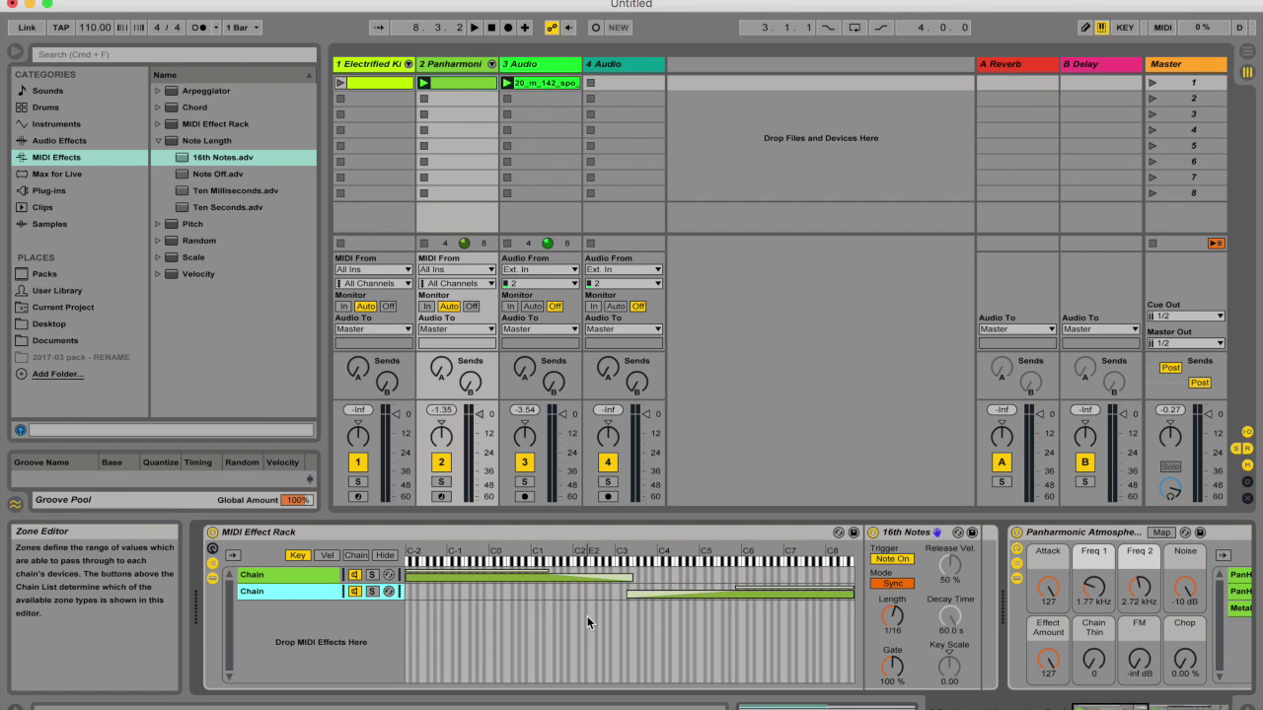
left_click(557, 66)
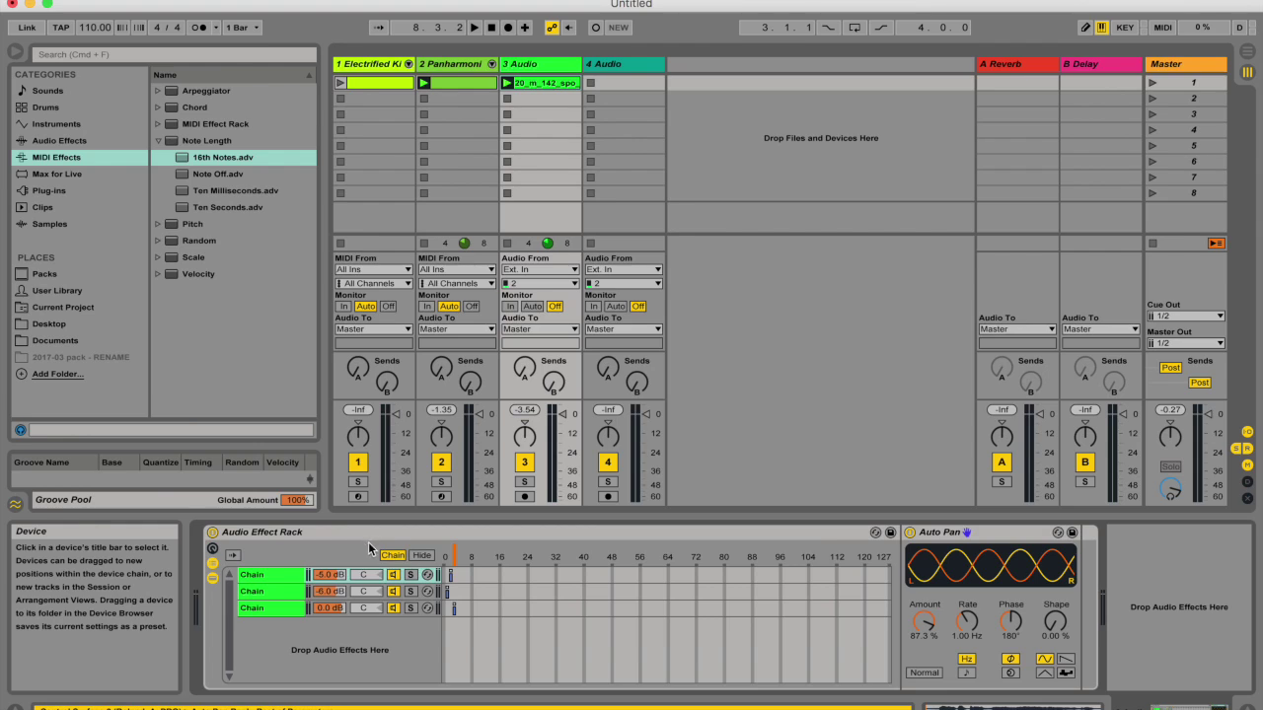
Enable automatic chain selection in track 2's MIDI Effect Rack and start playback
left_click(468, 66)
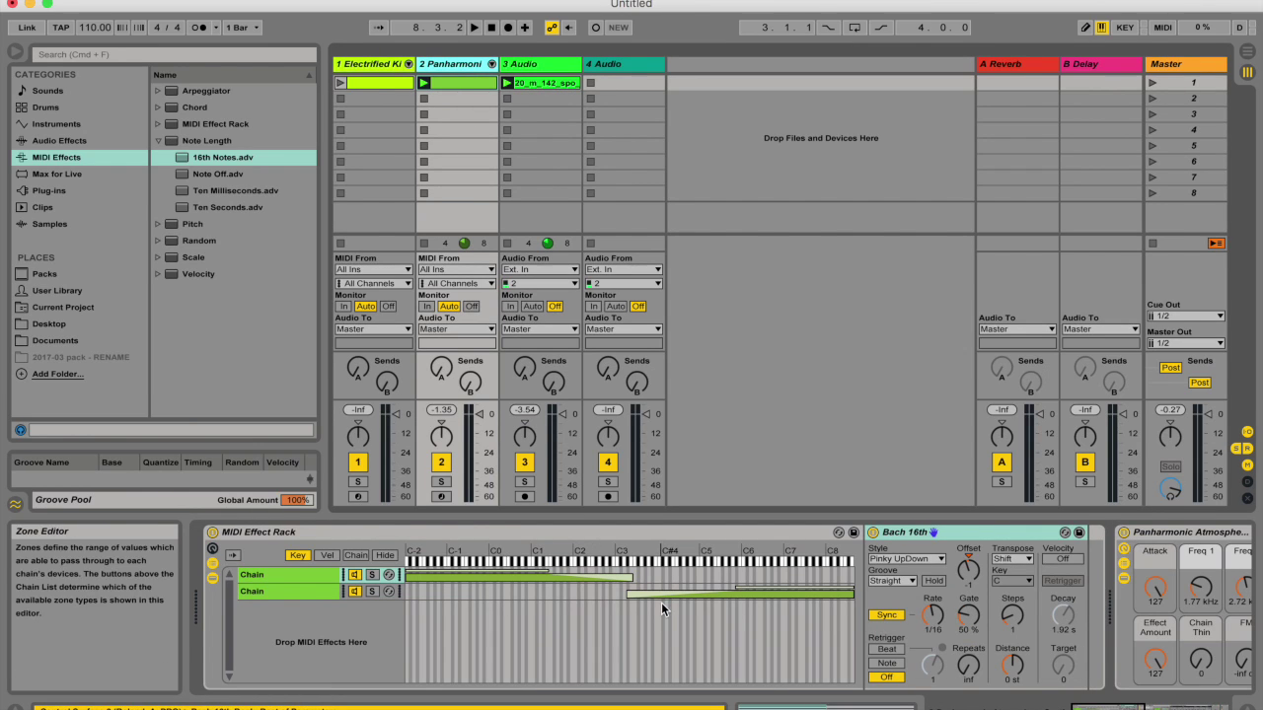
left_click(234, 556)
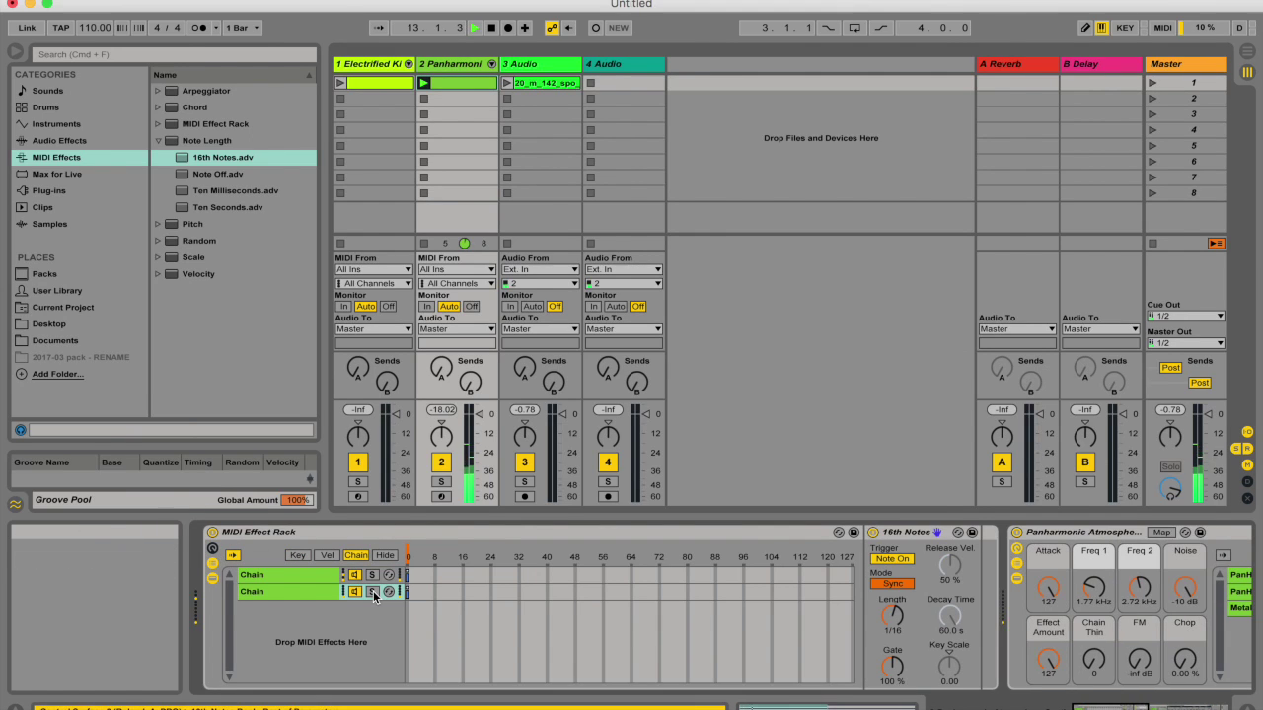
key("space")
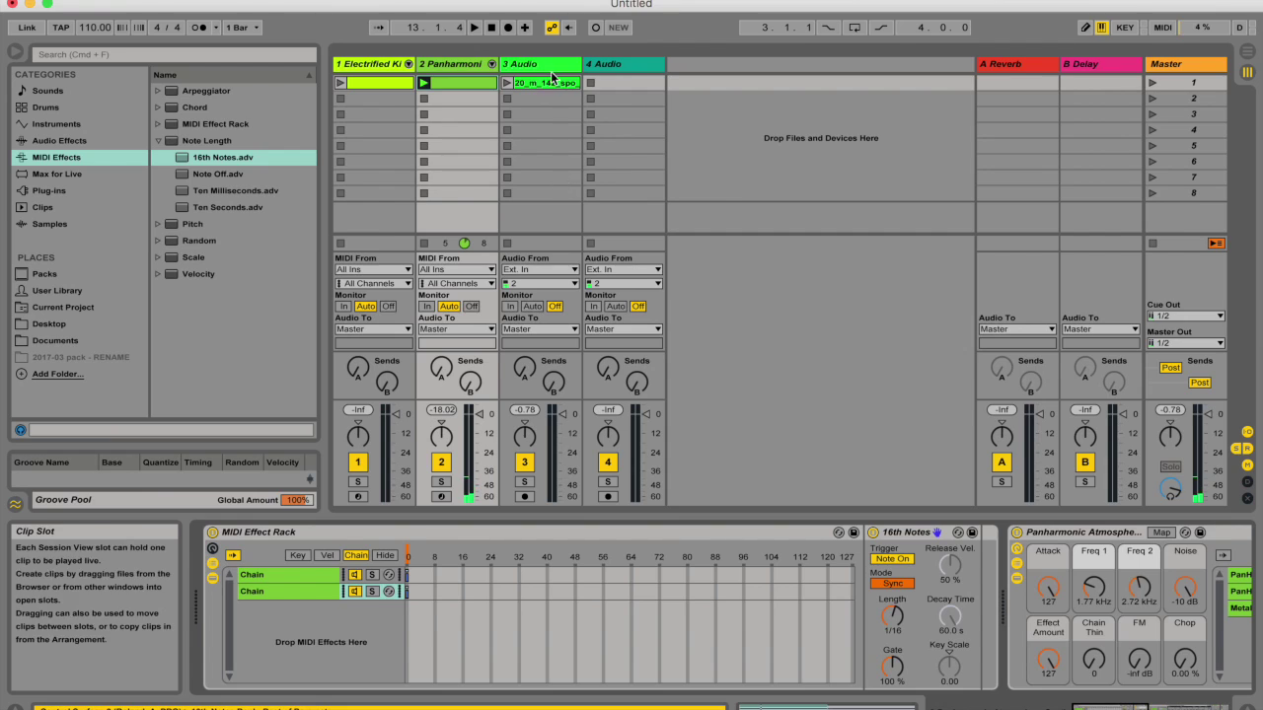
Enable automatic chain selection in track 3's Audio Effect Rack and play the track's audio clip
left_click(551, 64)
left_click(233, 555)
key("space")
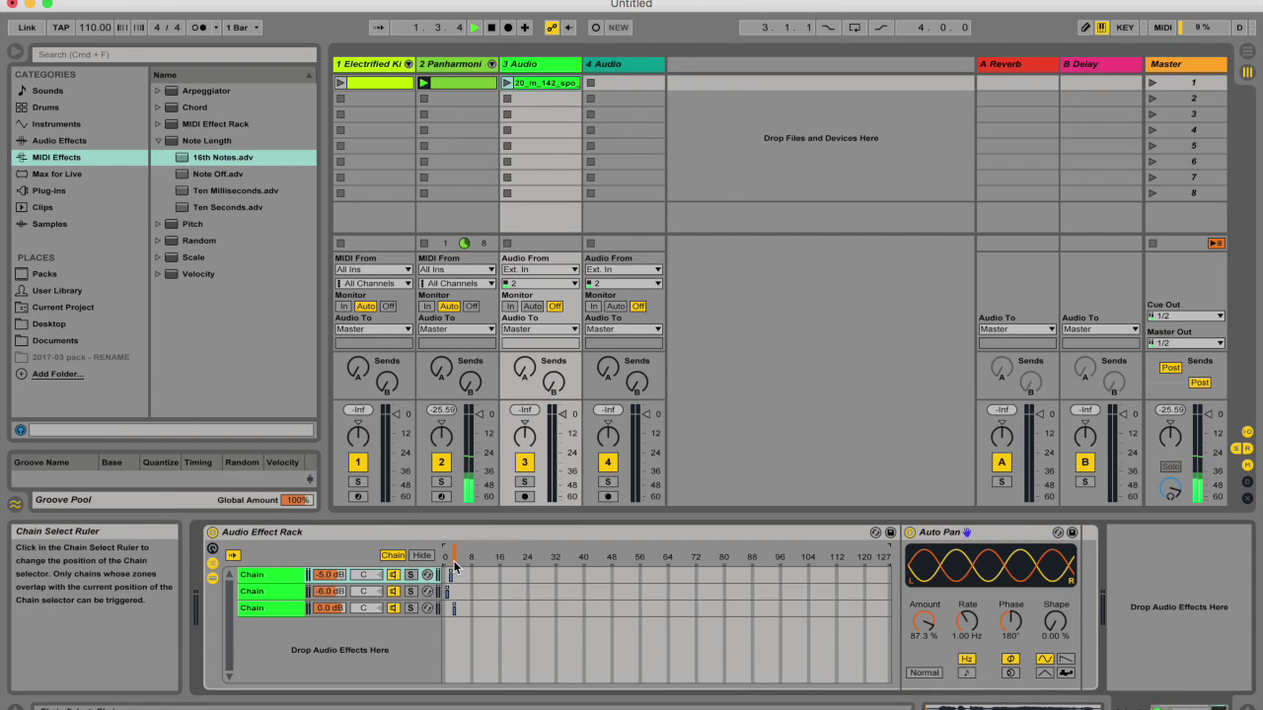
left_click(505, 83)
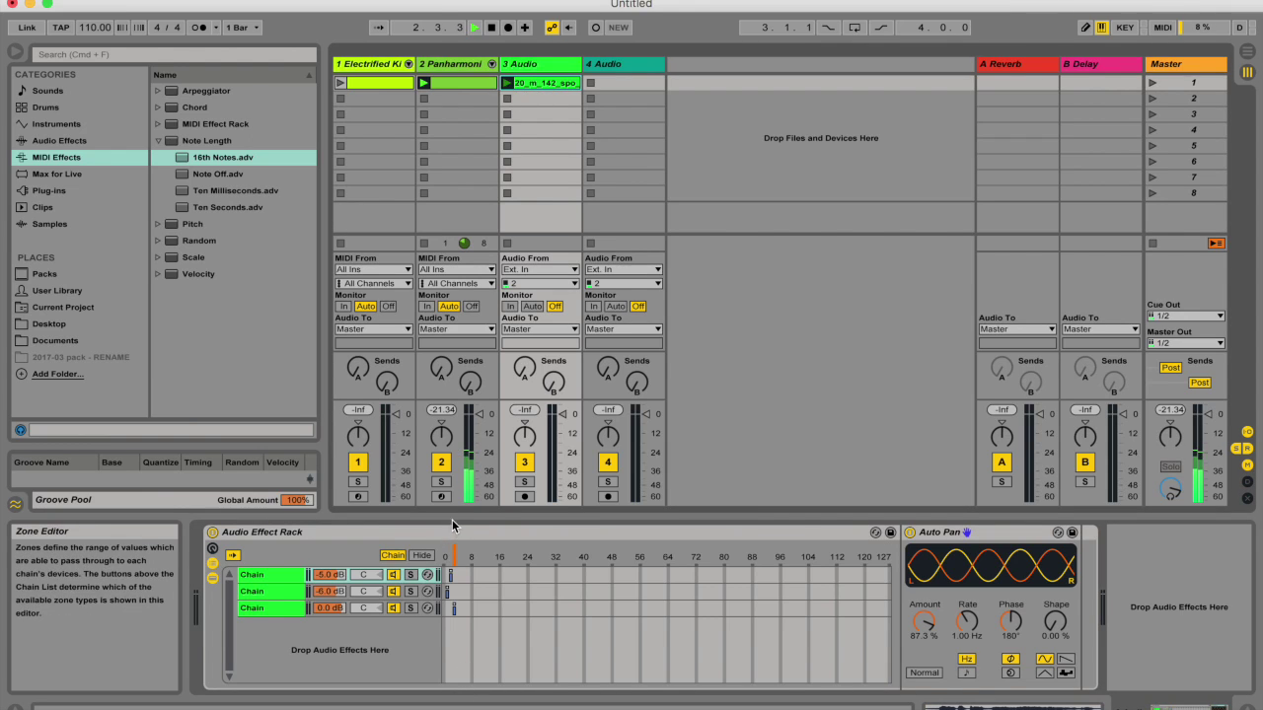
Step the Audio Effect Rack's chain selector down and back up to 1 during playback, and turn off automatic chain selection
left_click(454, 562)
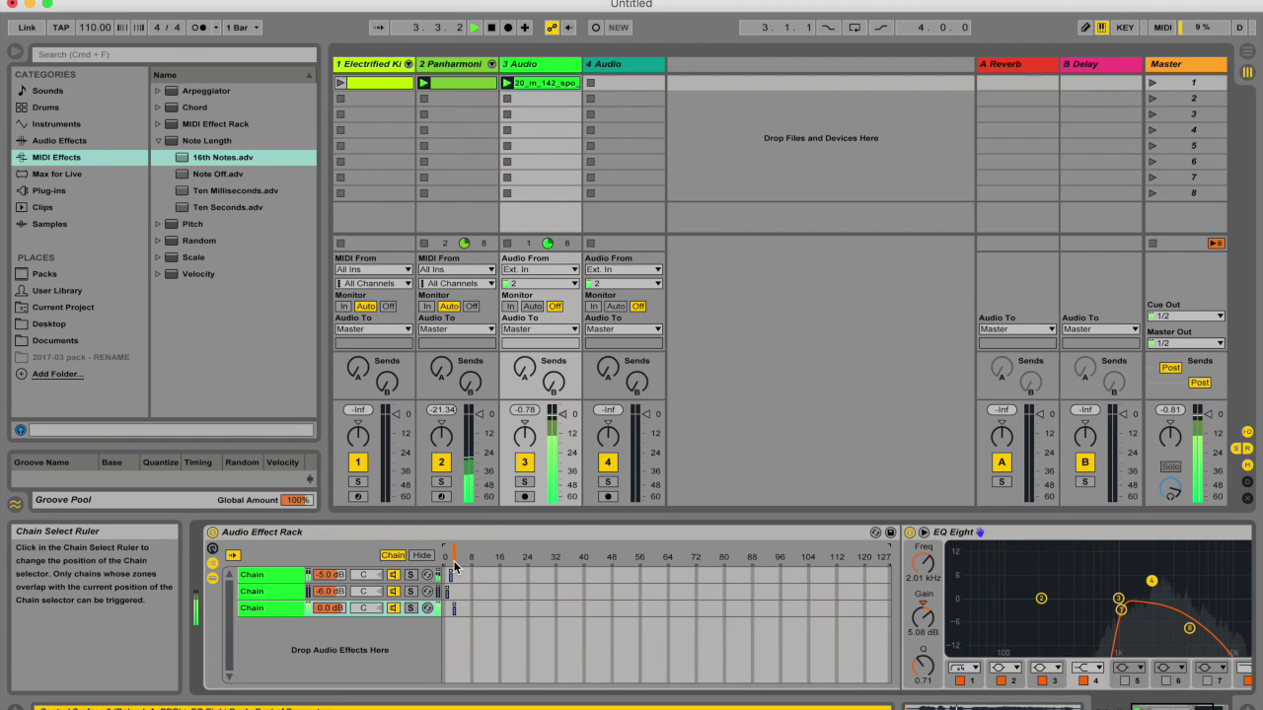
key("Left")
key("Left")
key("Left")
key("Right")
key("Right")
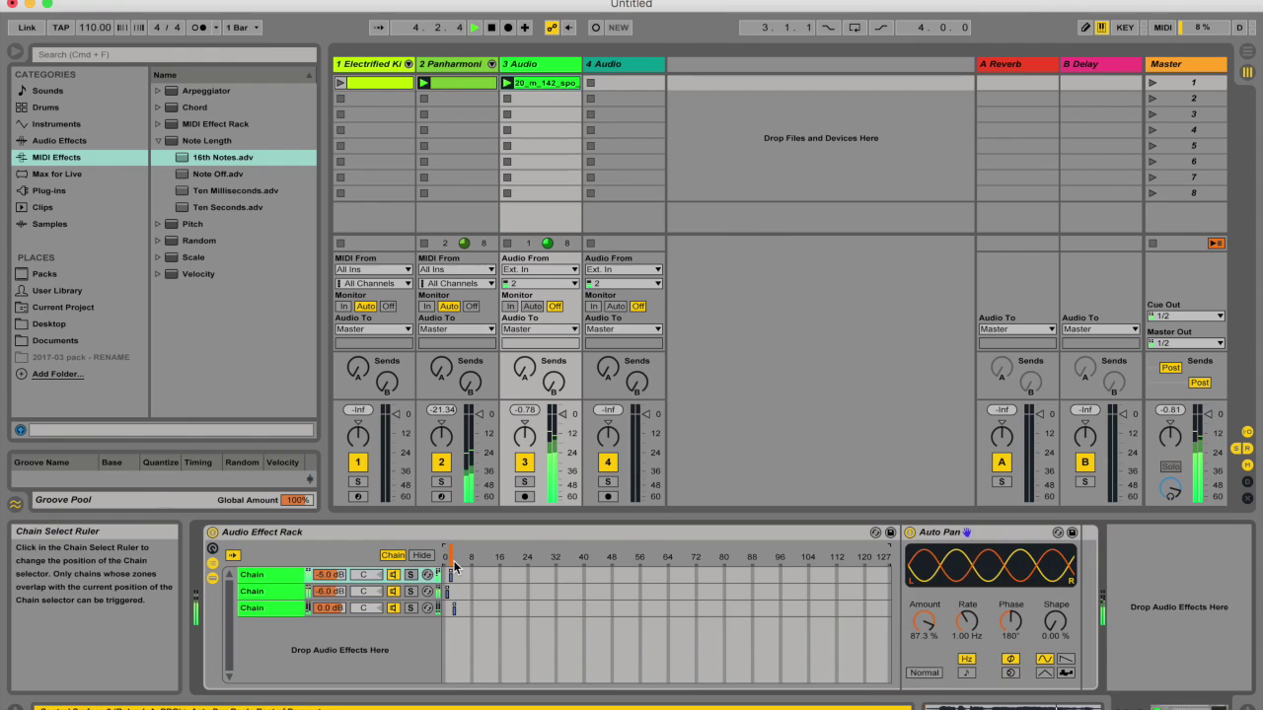
left_click(233, 557)
left_click(234, 557)
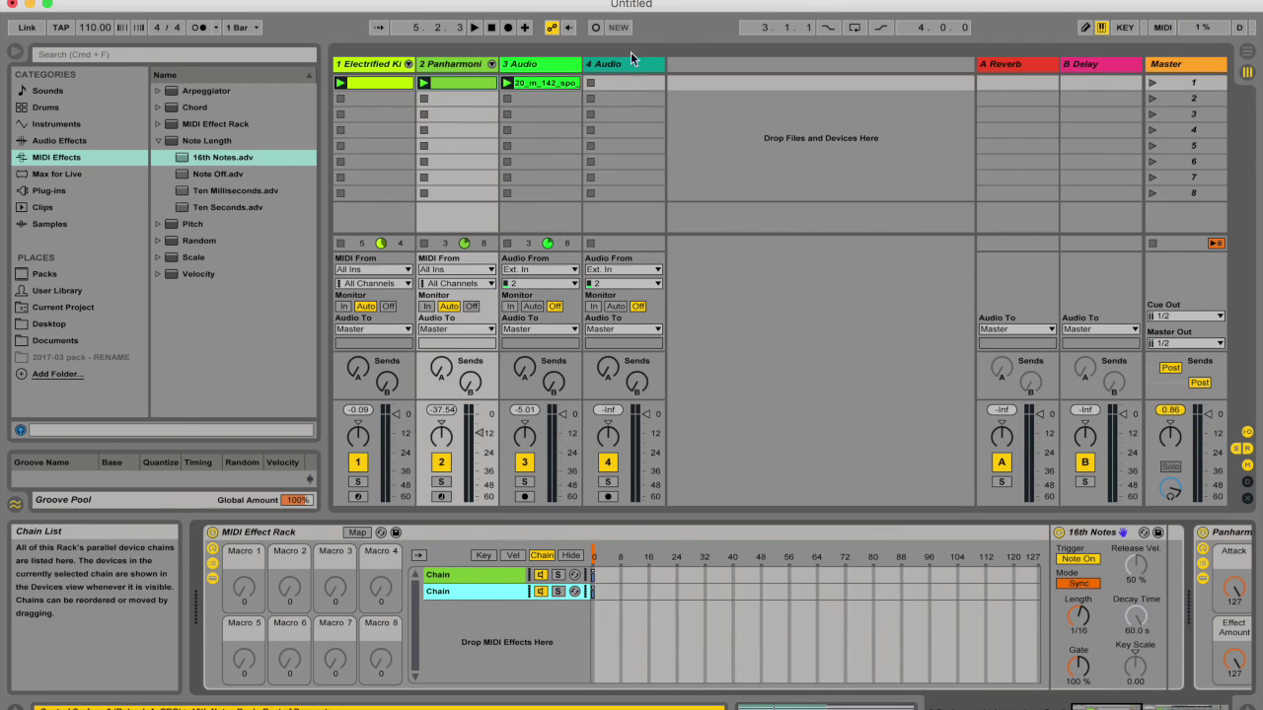
Extract the first chain of track 3's Audio Effect Rack to a new audio track, and undo the extraction
left_click(556, 65)
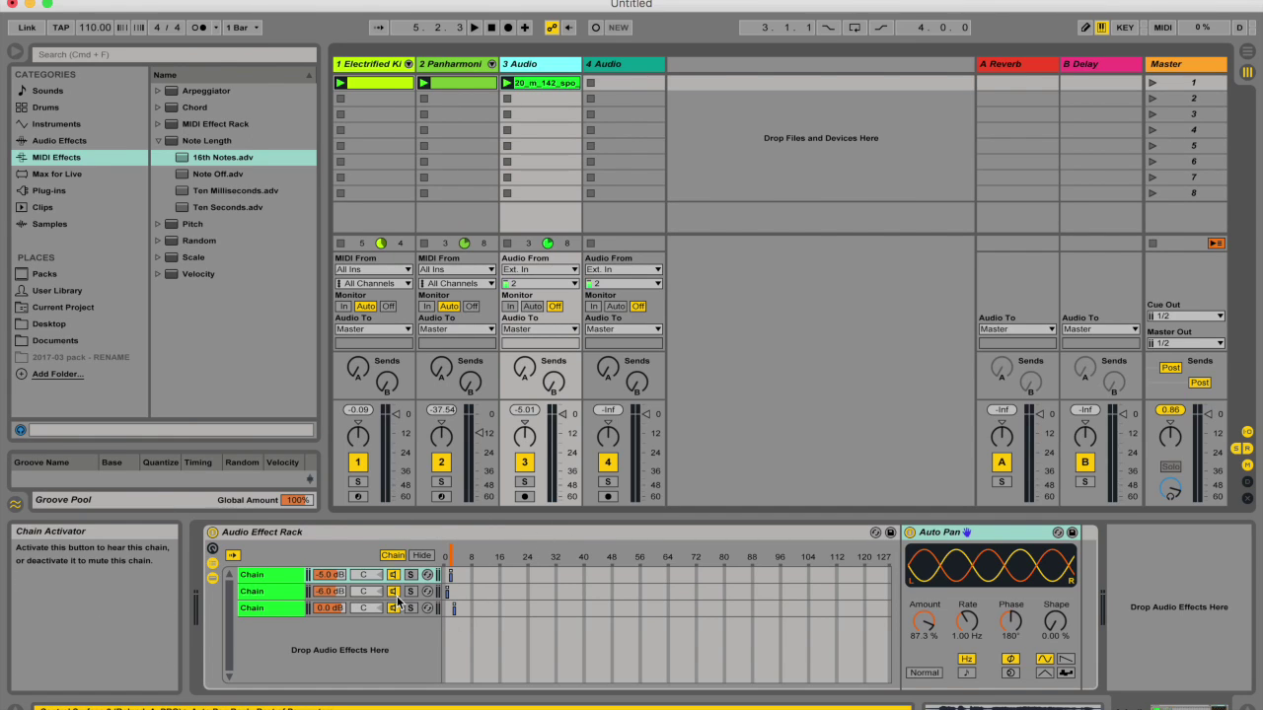
left_click(289, 574)
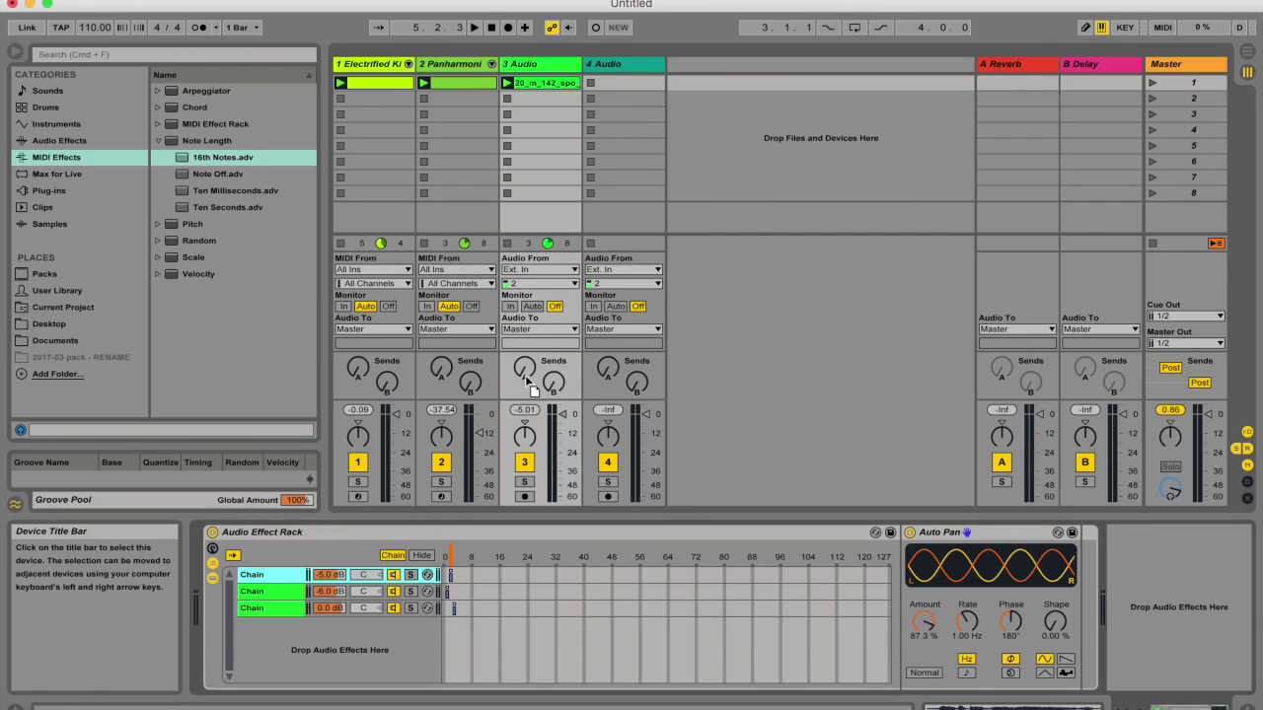
left_click_drag(715, 169, 713, 167)
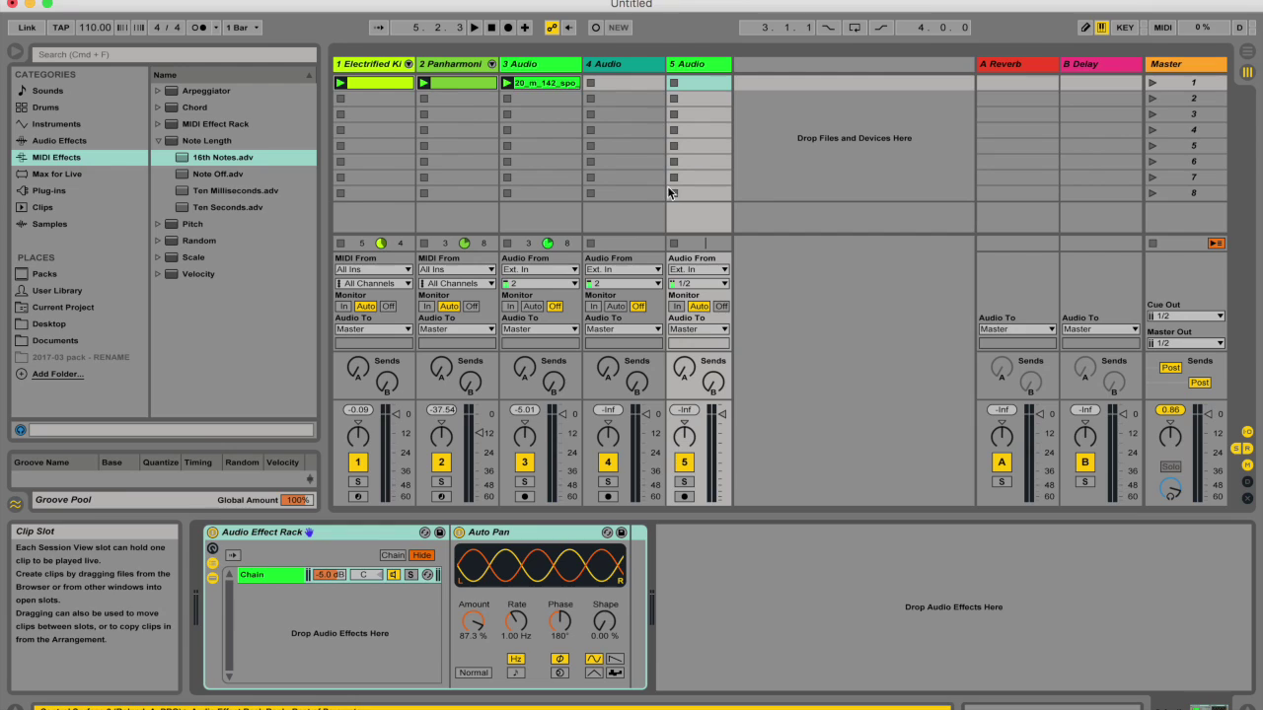
key("super+z")
Show the hot-swap presets for track 3's Audio Effect Rack and leave hot-swap mode without swapping the device
left_click(533, 64)
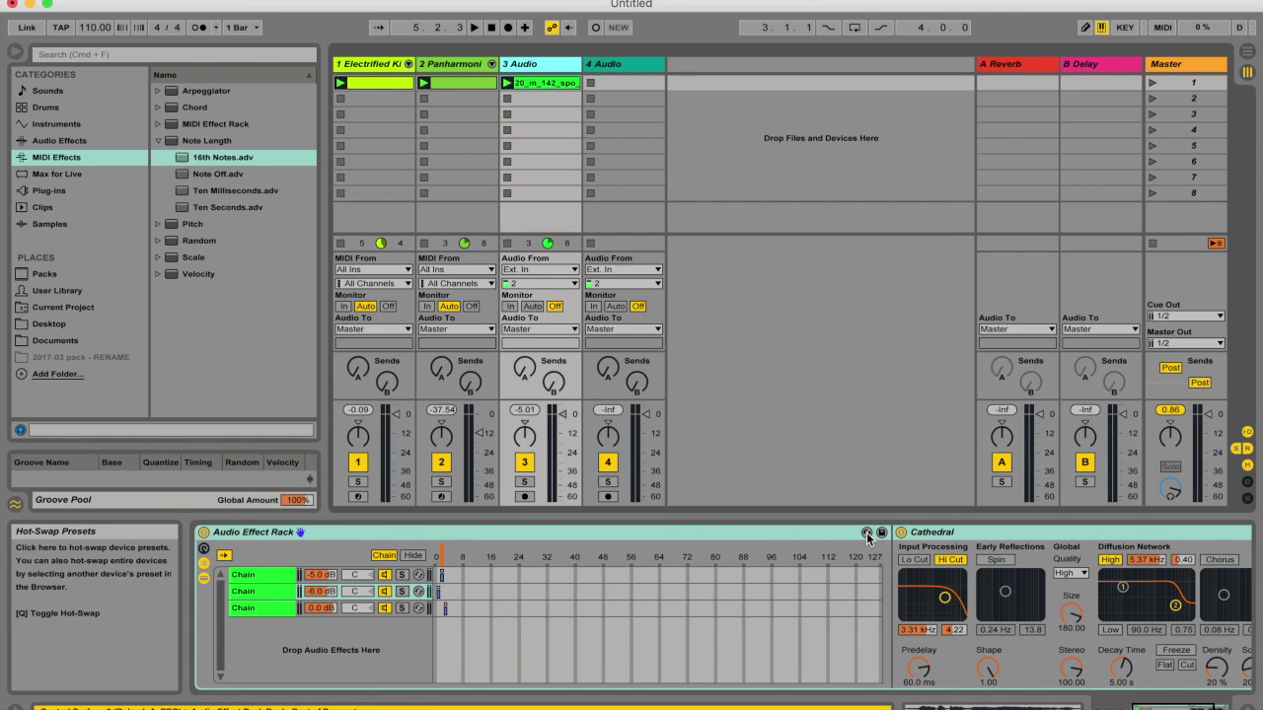
left_click(867, 533)
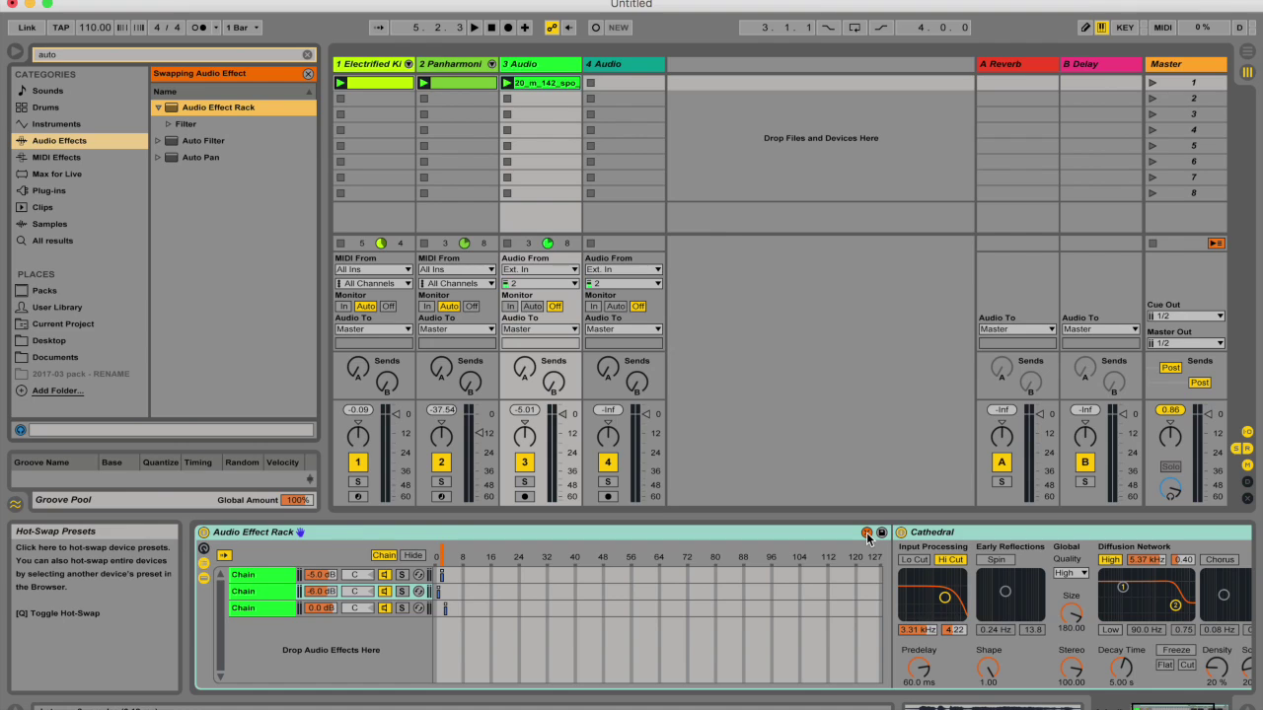
left_click(867, 534)
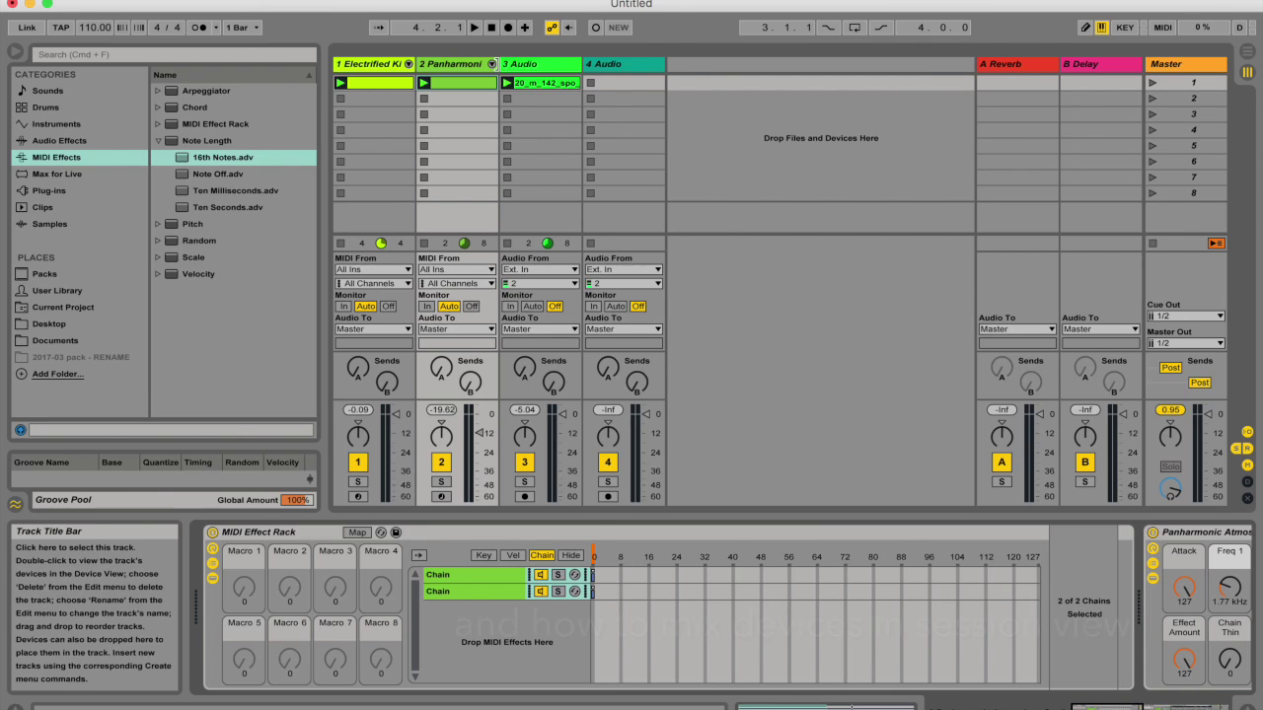
Unfold the device chains of track 2 in the Session View mixer
left_click(492, 64)
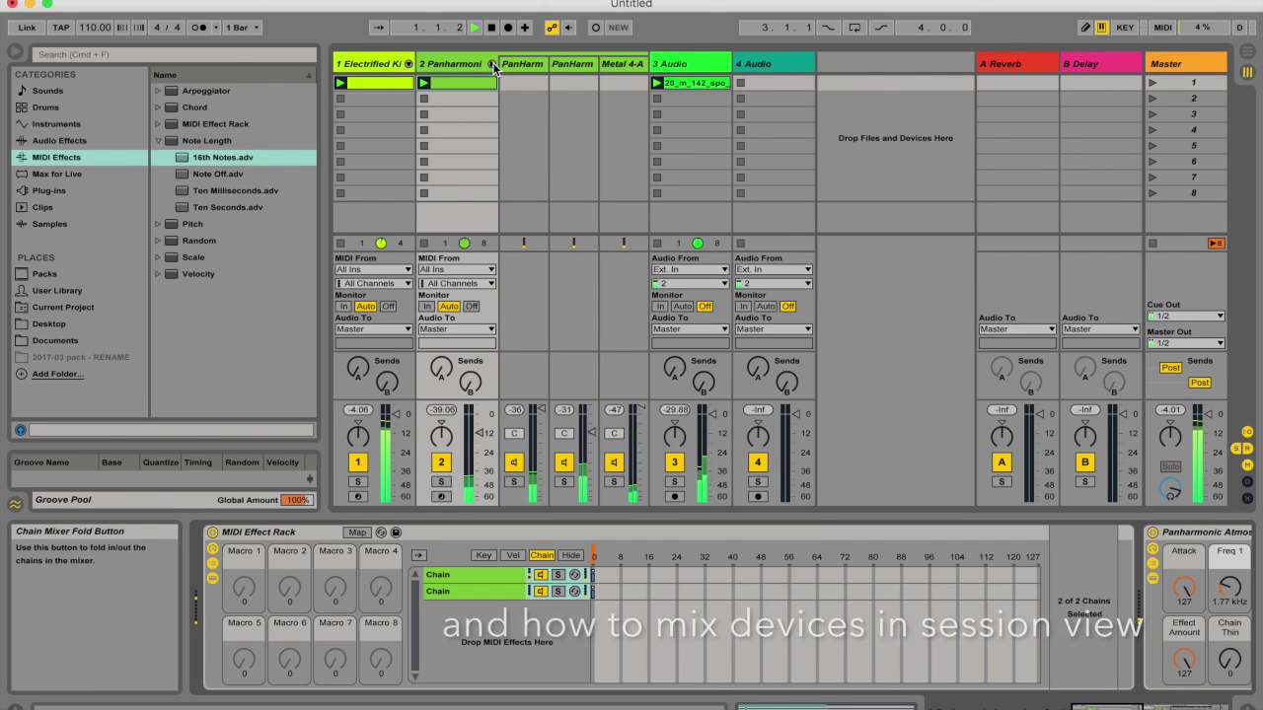